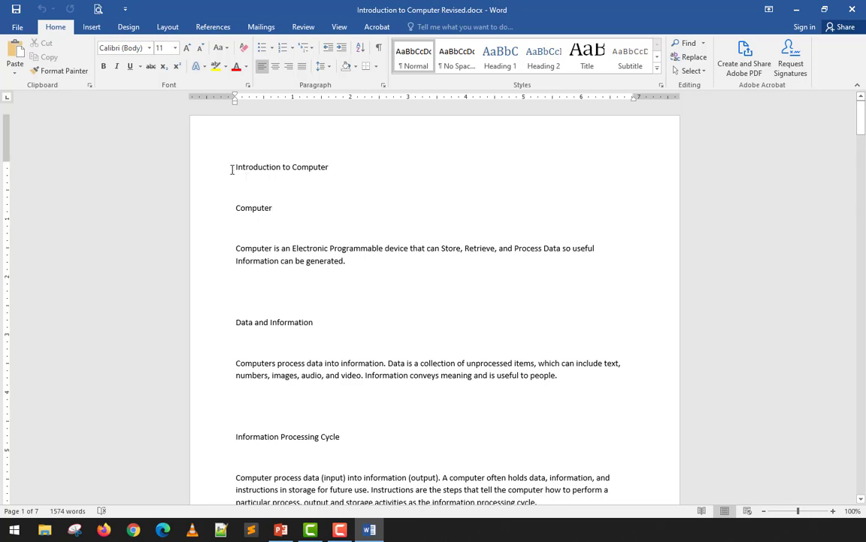
Format the title "Introduction to Computer" in the AR JULIAN font at size 20 and centre it
drag(233, 169, 338, 163)
click(331, 212)
drag(332, 166, 225, 170)
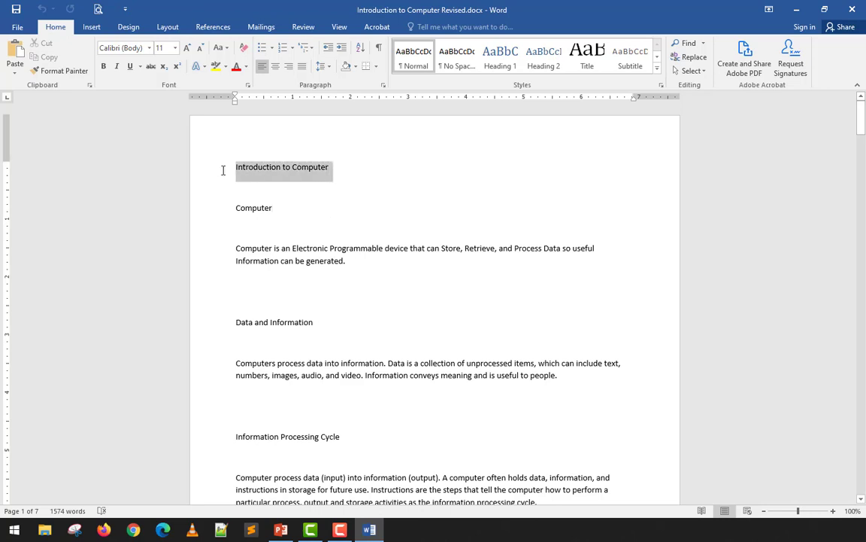
click(150, 48)
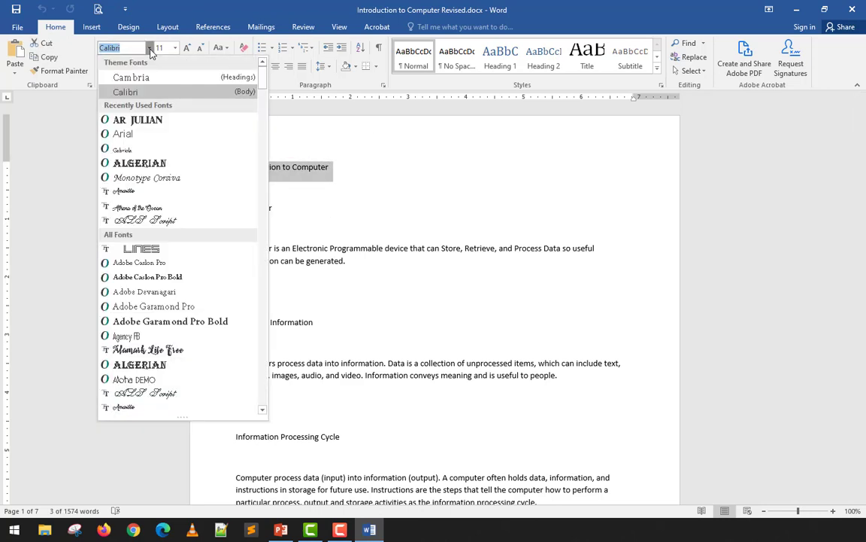
click(151, 120)
click(188, 47)
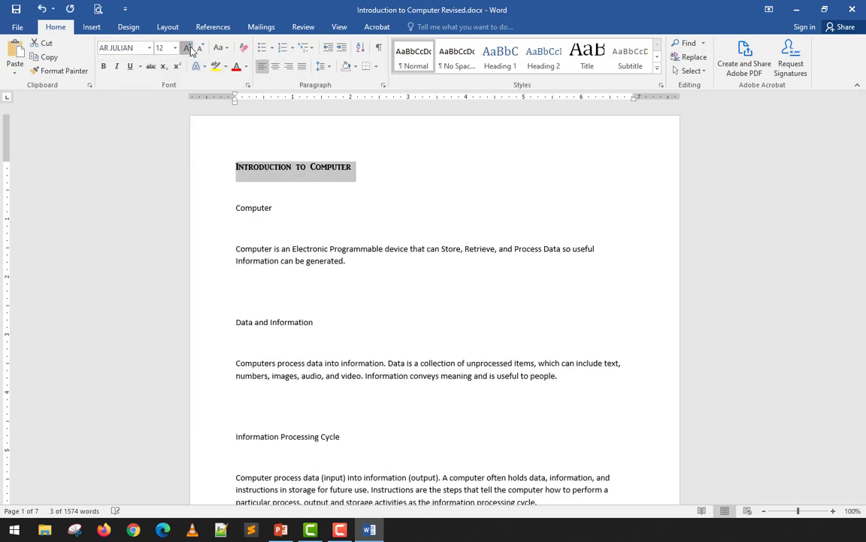
click(188, 48)
click(188, 47)
click(188, 48)
click(189, 48)
click(276, 67)
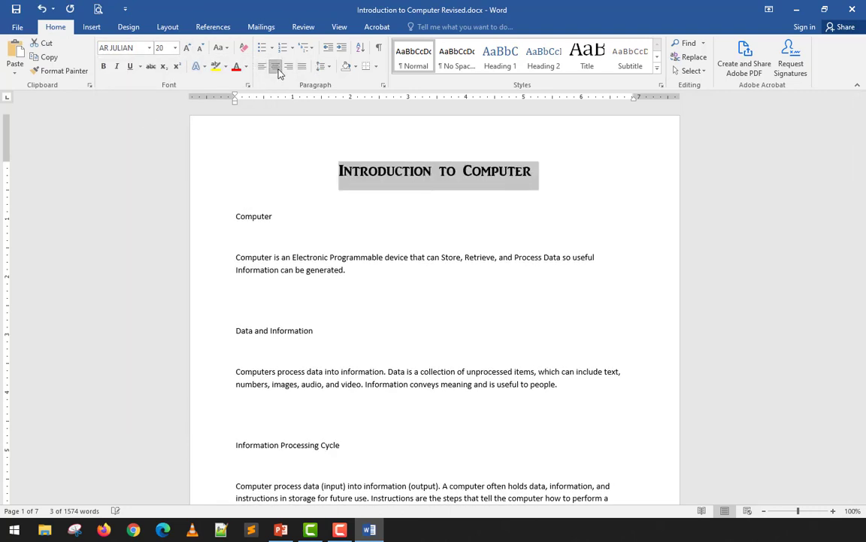
Make the "Computer" heading bold, red, underlined and 16 pt
click(236, 215)
click(222, 215)
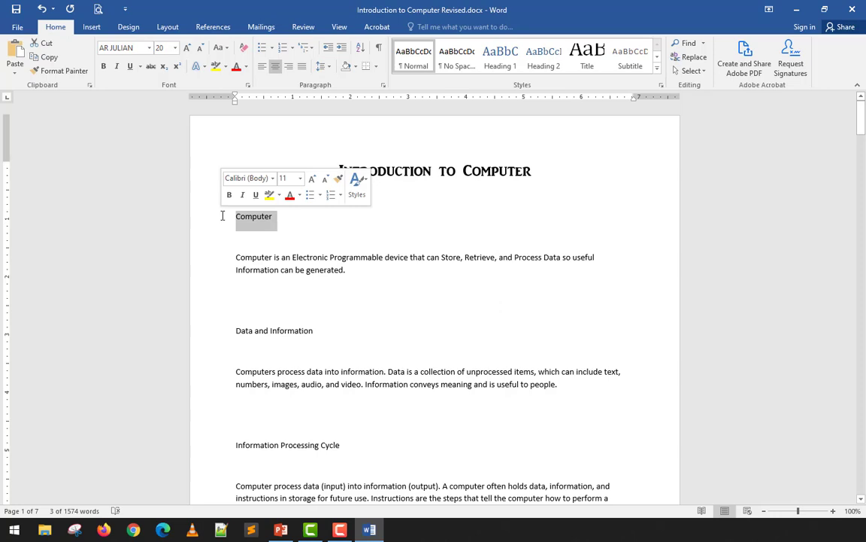
click(102, 66)
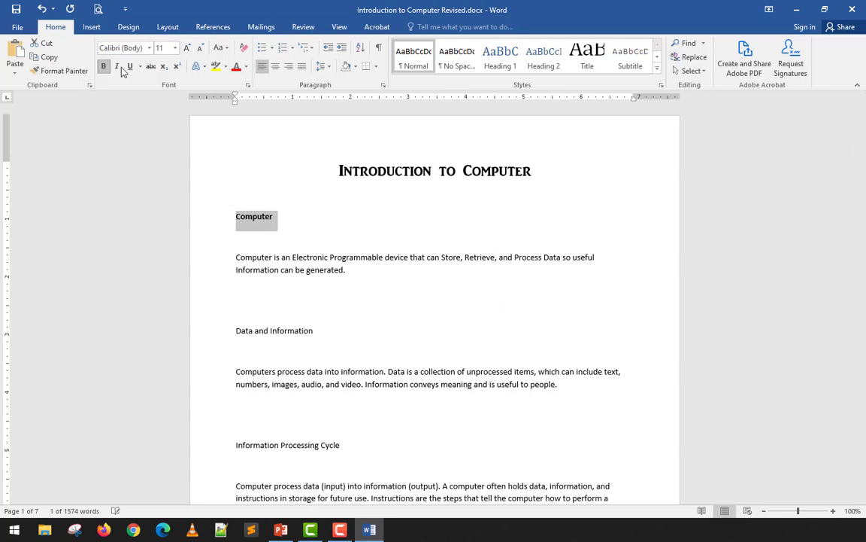
click(246, 66)
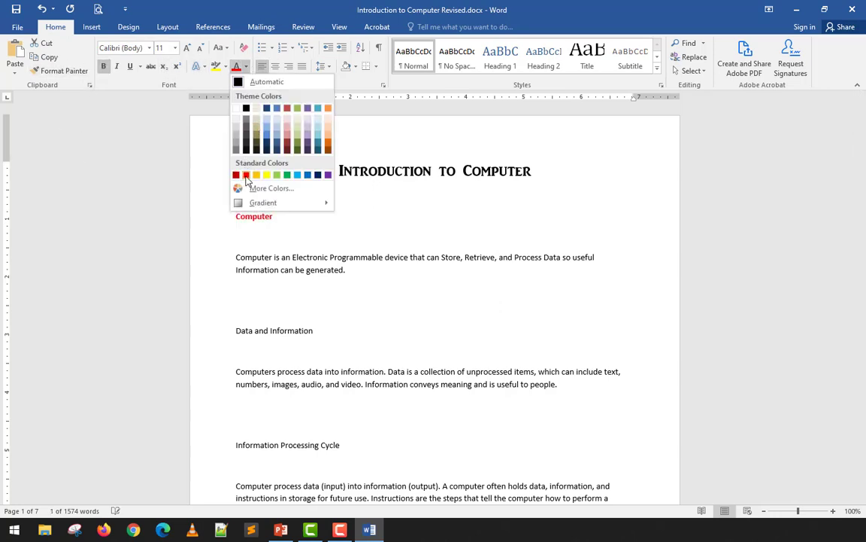
click(247, 179)
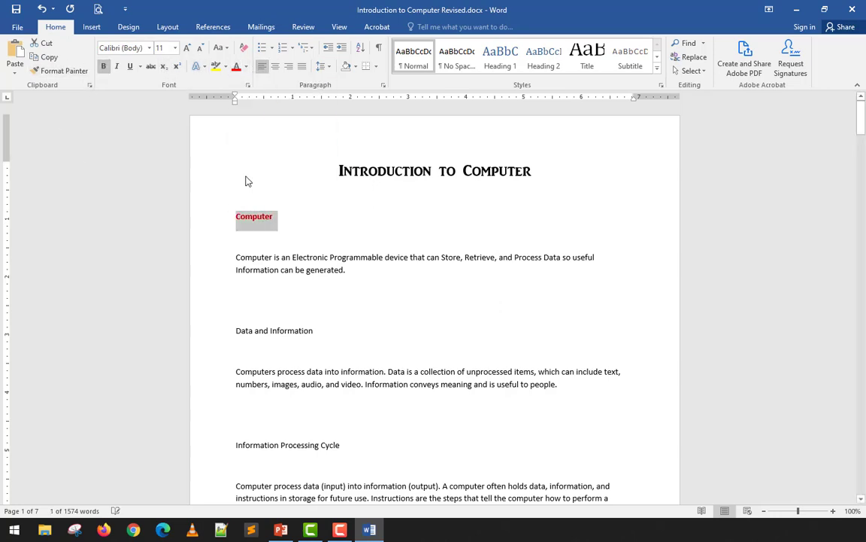
click(187, 48)
click(187, 48)
click(187, 48)
click(129, 66)
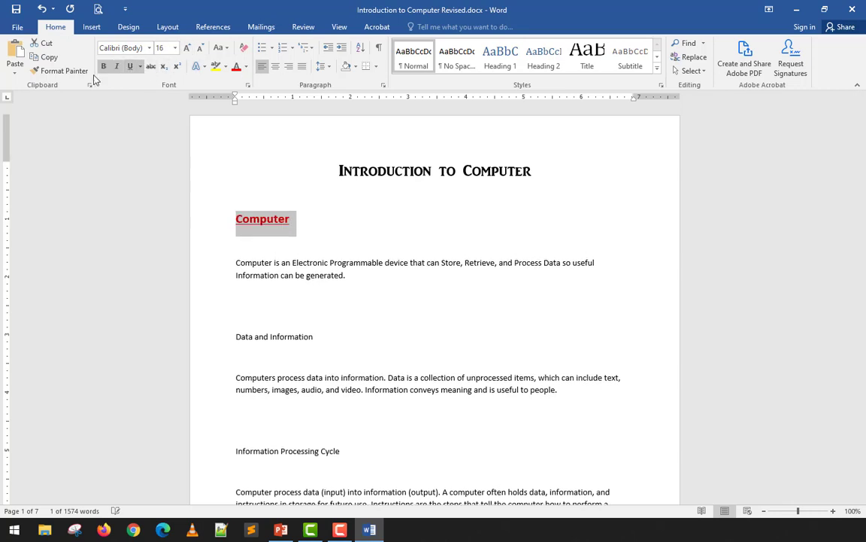
Copy the "Computer" heading's formatting onto "Data and Information" and "Information Processing Cycle" with Format Painter
click(60, 71)
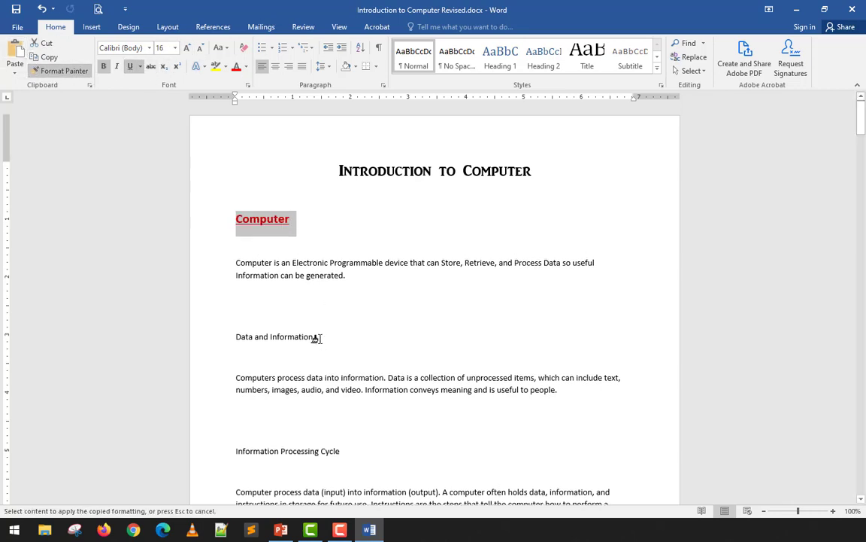
drag(313, 338, 212, 341)
mouse_move(342, 452)
mouse_down()
mouse_move(214, 466)
mouse_move(226, 465)
mouse_up()
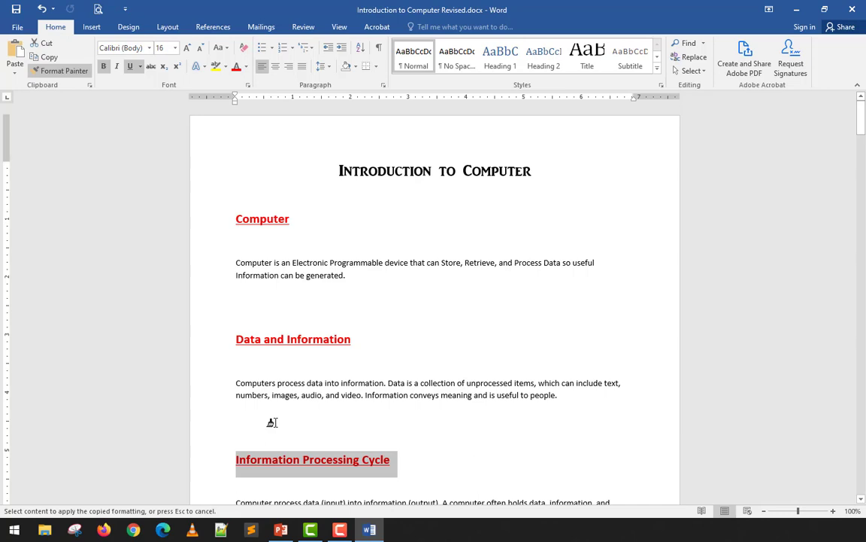
Undo the manual heading formatting and clear all remaining formatting from the whole document
key(ctrl+z)
key(ctrl+z)
key(ctrl+z)
key(ctrl+z)
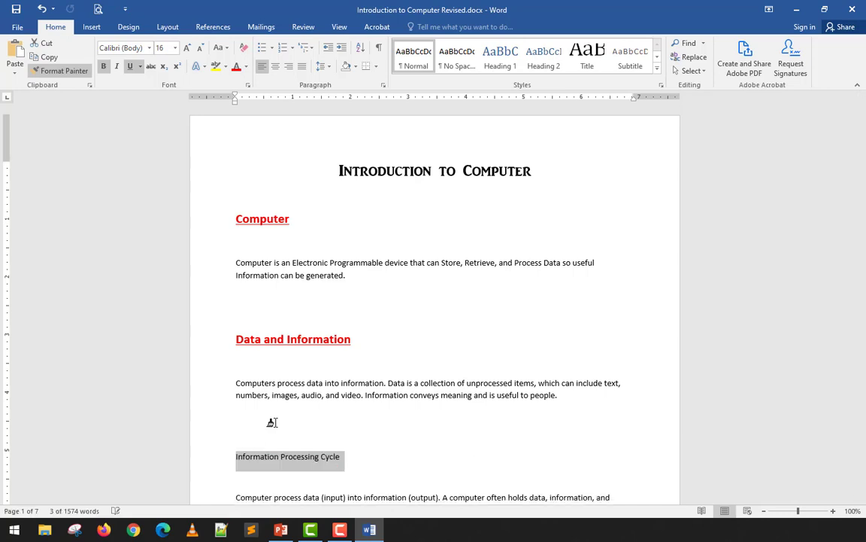
key(ctrl+z)
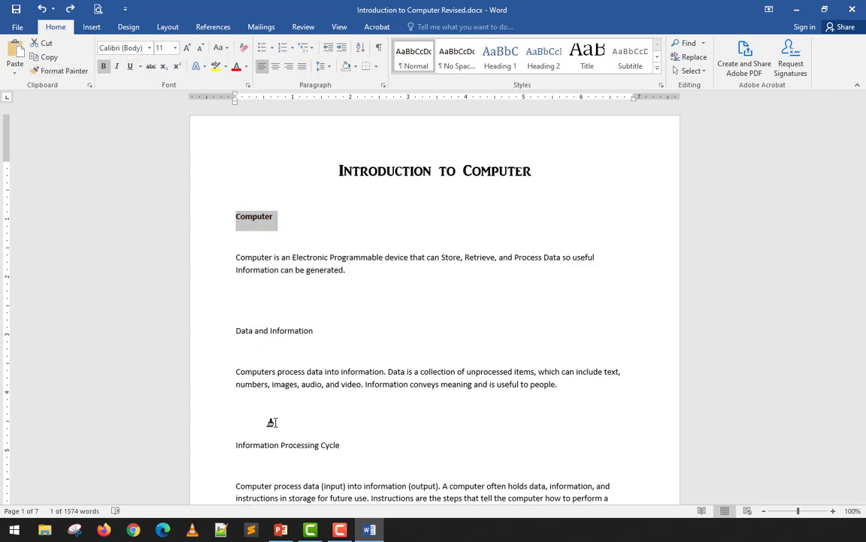
key(ctrl+z)
key(ctrl+a)
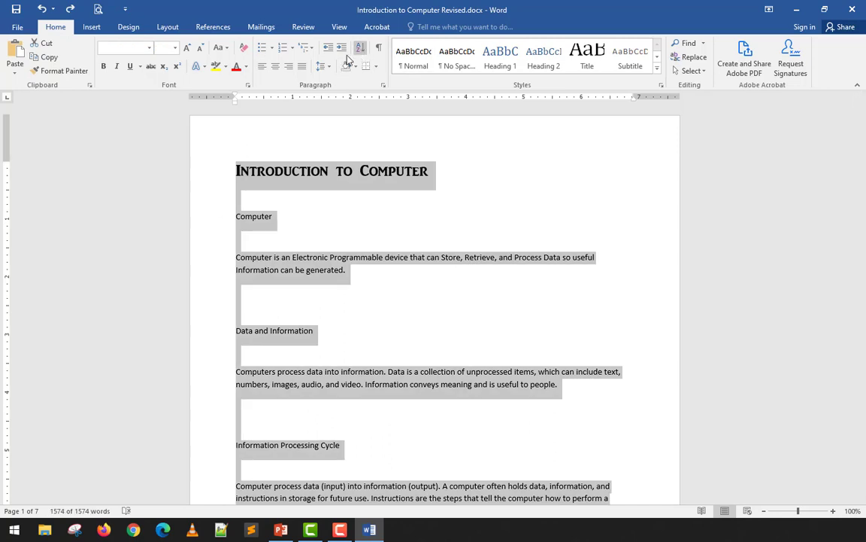
click(244, 49)
click(283, 203)
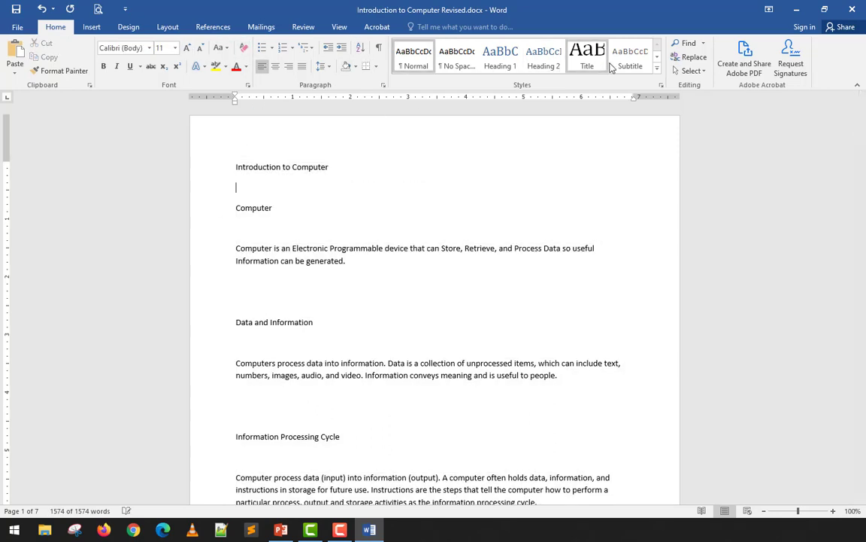
Apply the Title style to "Introduction to Computer" at the start of the document
click(656, 68)
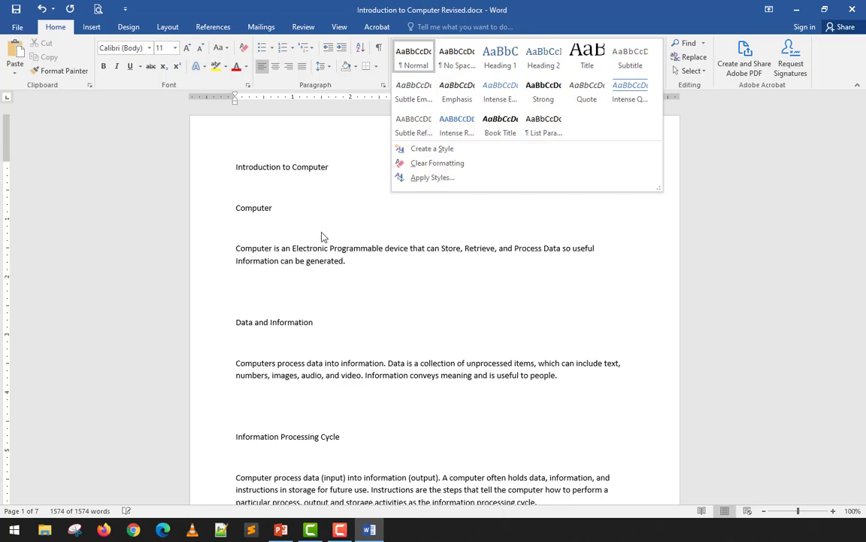
click(322, 202)
drag(329, 166, 265, 176)
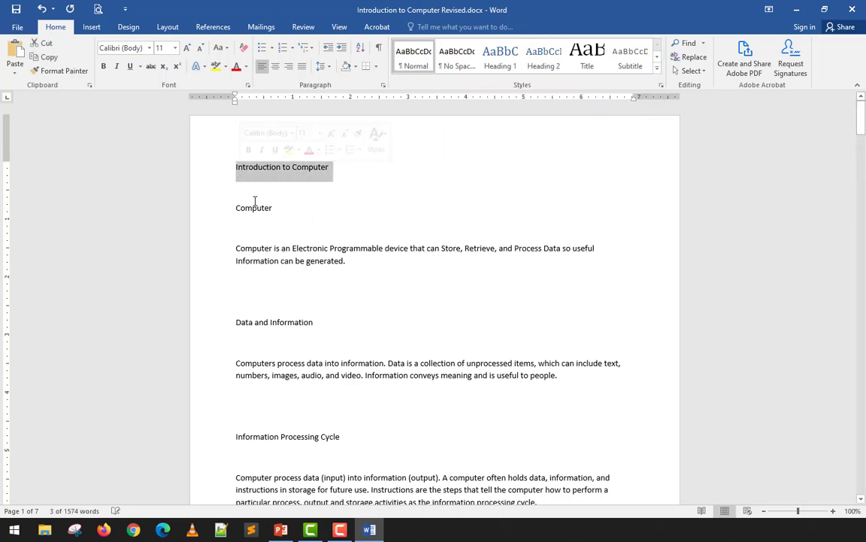
click(588, 59)
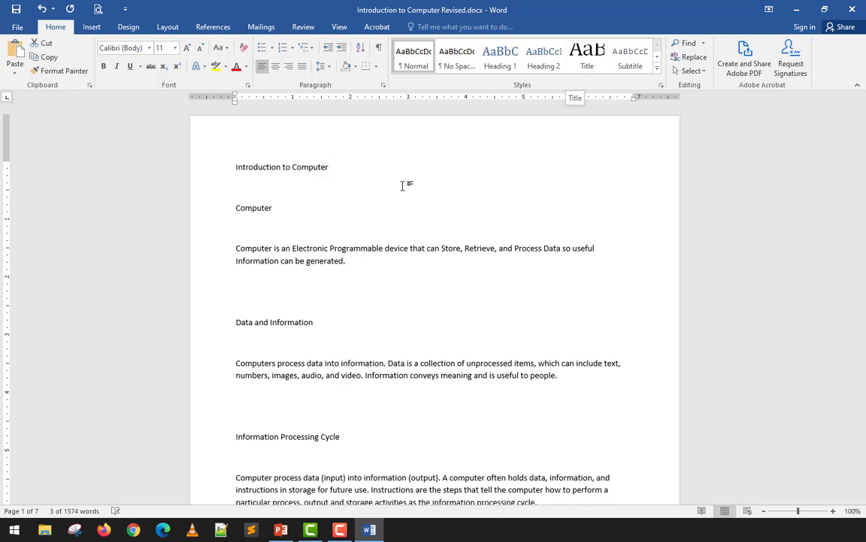
drag(236, 167, 373, 182)
click(589, 60)
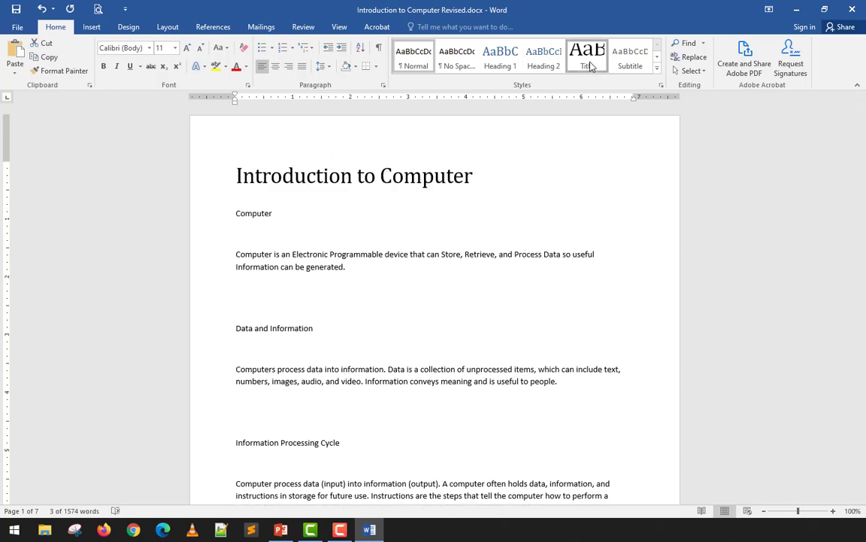
click(591, 66)
click(488, 229)
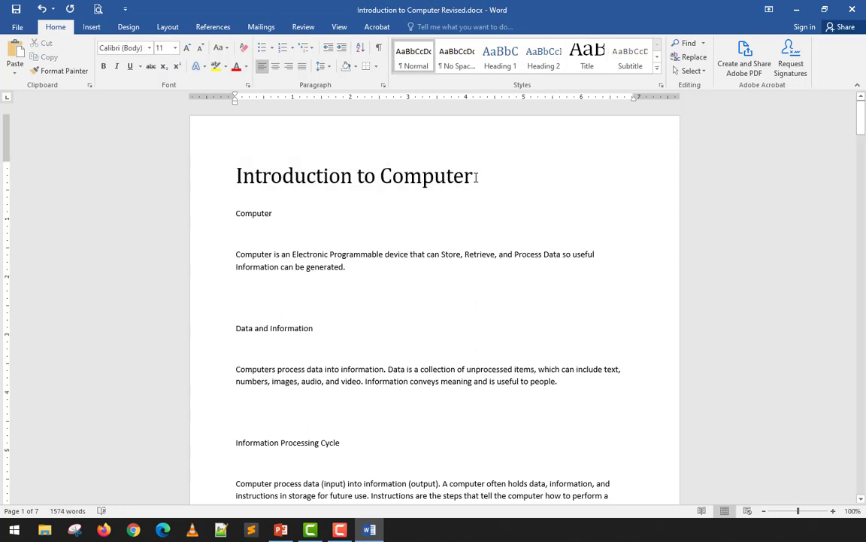
drag(489, 175, 231, 178)
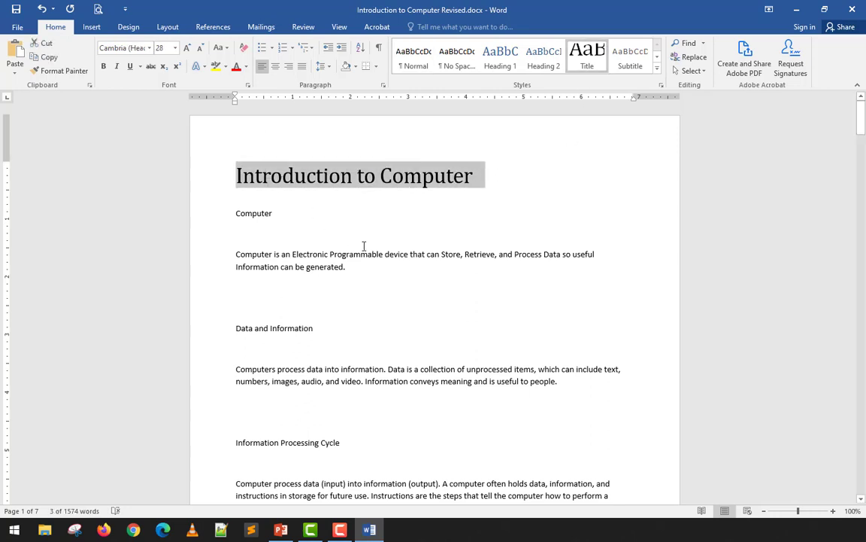
click(389, 235)
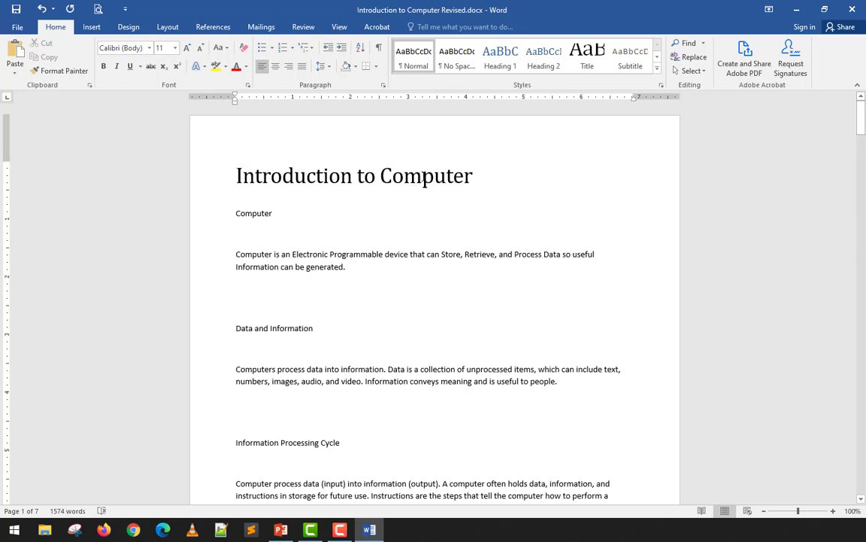
click(424, 177)
click(419, 230)
click(424, 178)
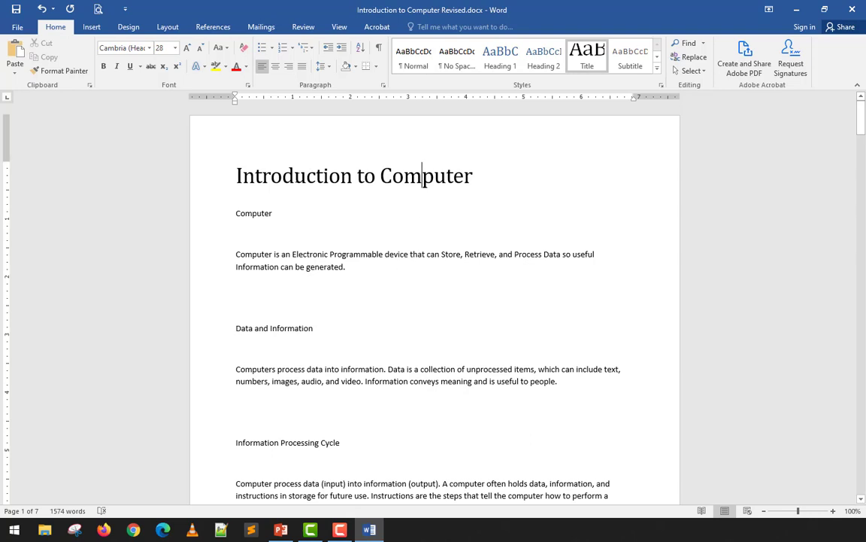
click(294, 175)
Remove the blank line below the "Computer" heading and apply the Heading 1 style to that heading
drag(279, 213, 224, 211)
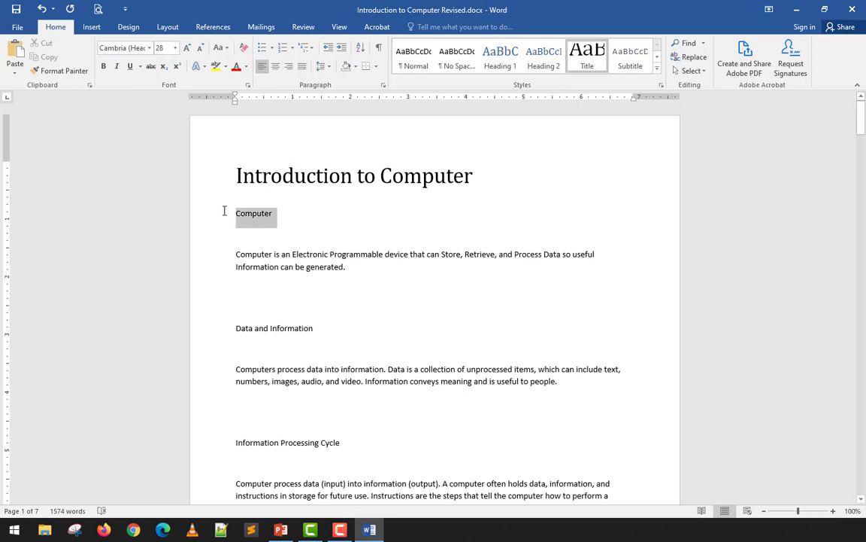
click(245, 242)
key(BackSpace)
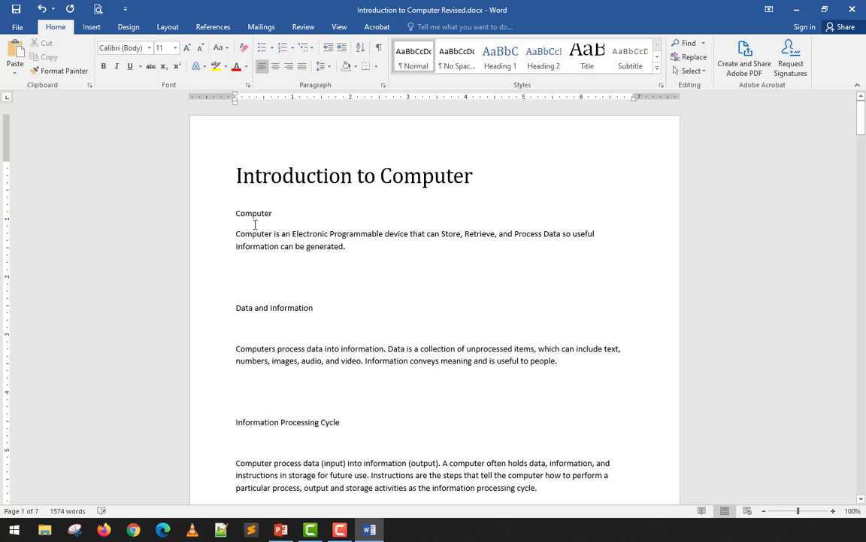
drag(278, 213, 233, 215)
click(502, 60)
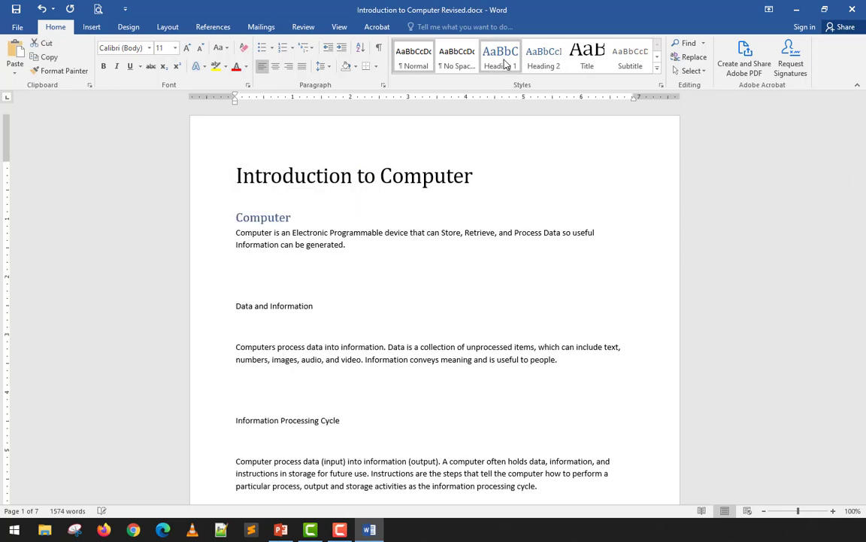
click(502, 60)
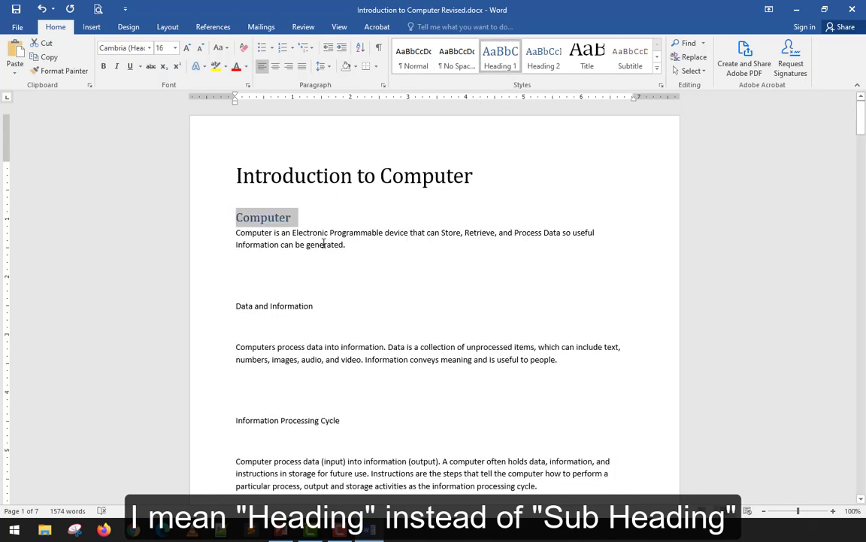
Reduce the gap between the "Computer" paragraph and "Data and Information" to a single blank line
drag(345, 244, 219, 240)
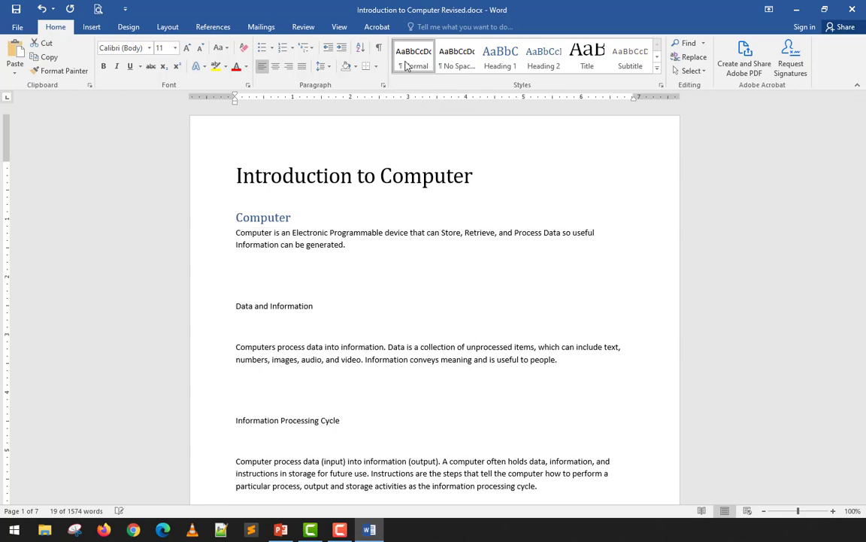
click(377, 253)
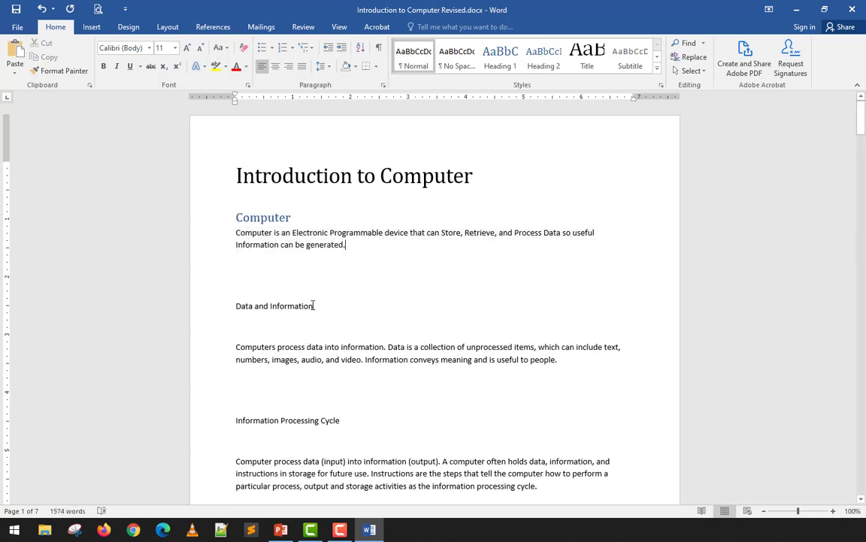
key(Delete)
key(Delete)
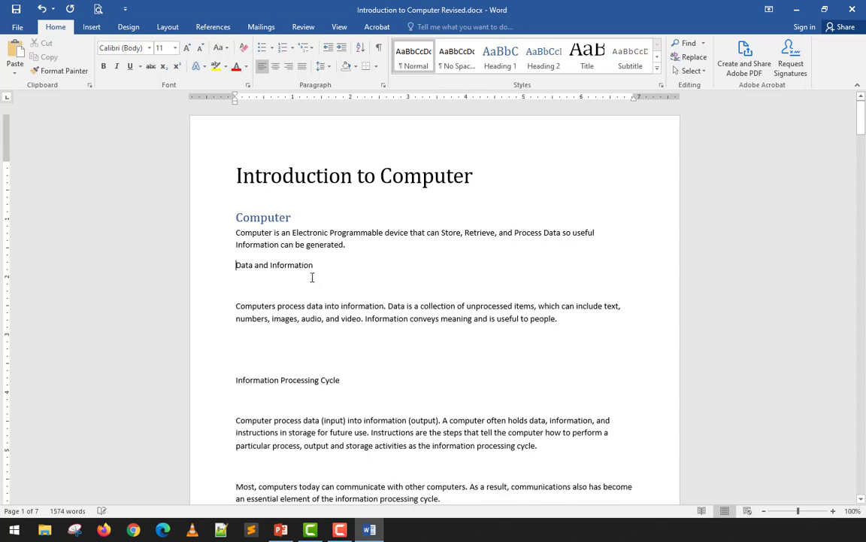
key(Return)
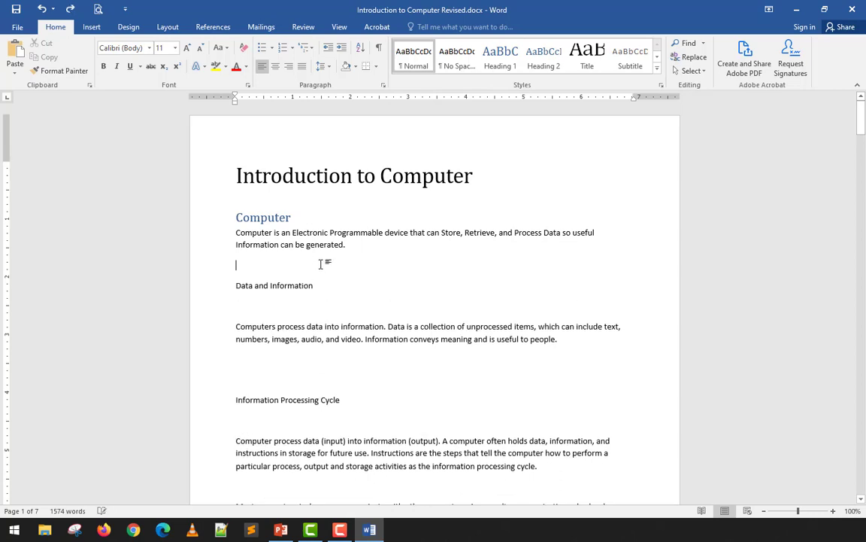
Apply the Heading 1 style to "Data and Information" and remove the blank line beneath it
click(226, 293)
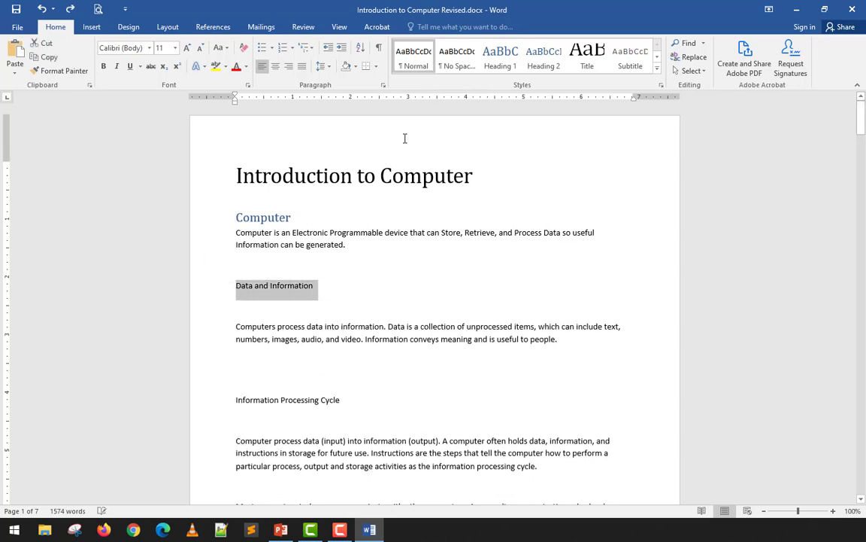
click(499, 60)
click(295, 304)
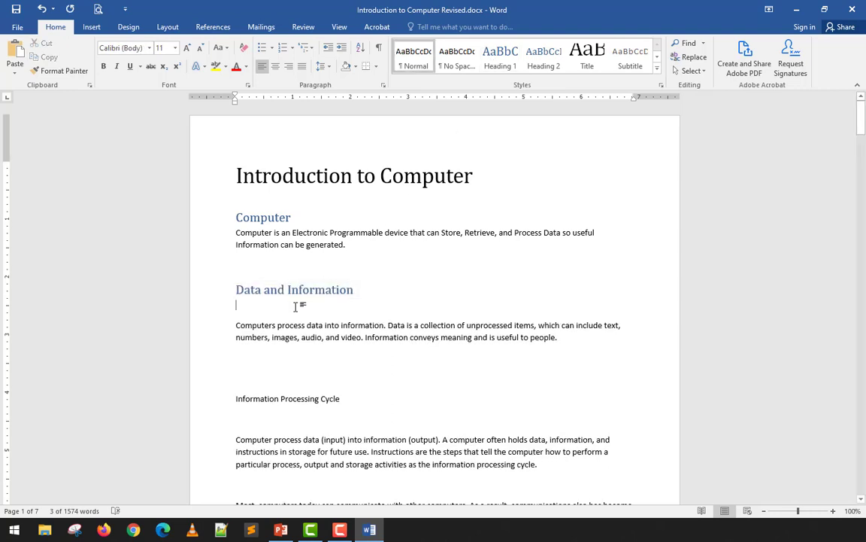
key(Delete)
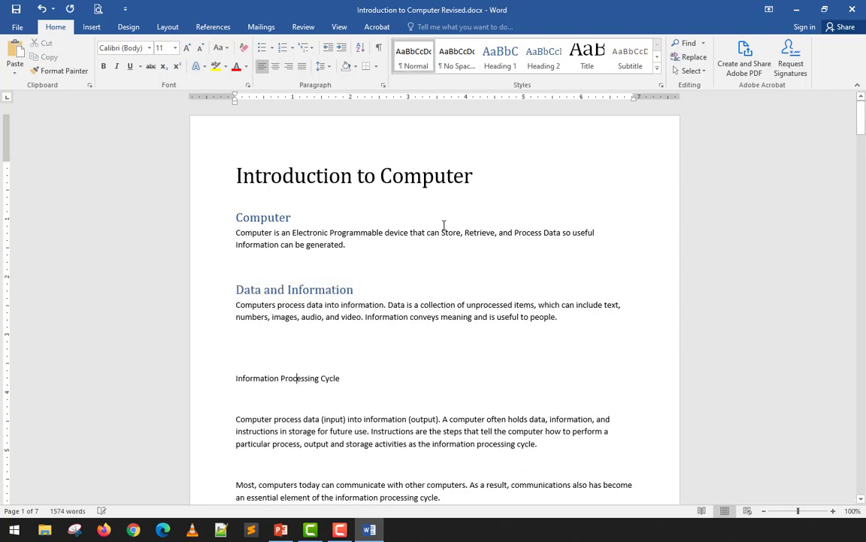
Apply the Heading 1 style to "Information Processing Cycle"
click(500, 62)
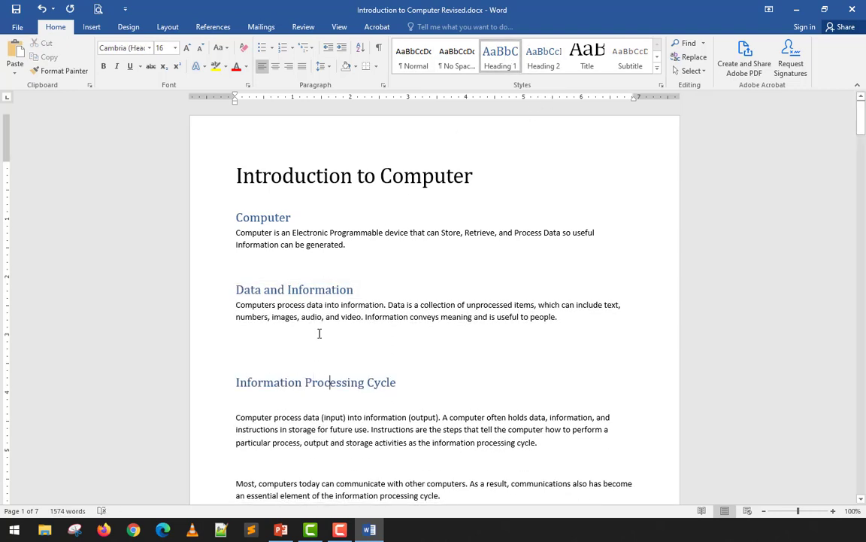
Remove the blank lines below and above "Information Processing Cycle" and the remaining blank line above "Data and Information"
click(275, 395)
key(Delete)
click(270, 348)
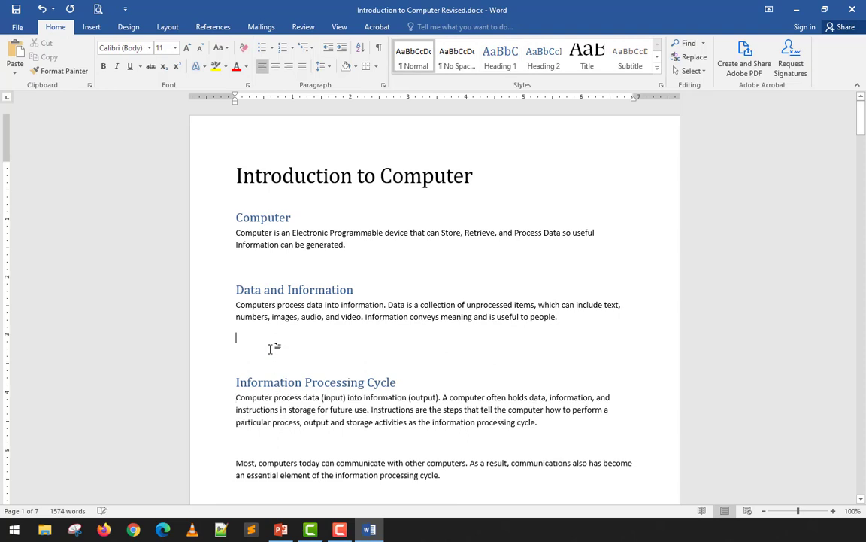
key(Delete)
key(Delete)
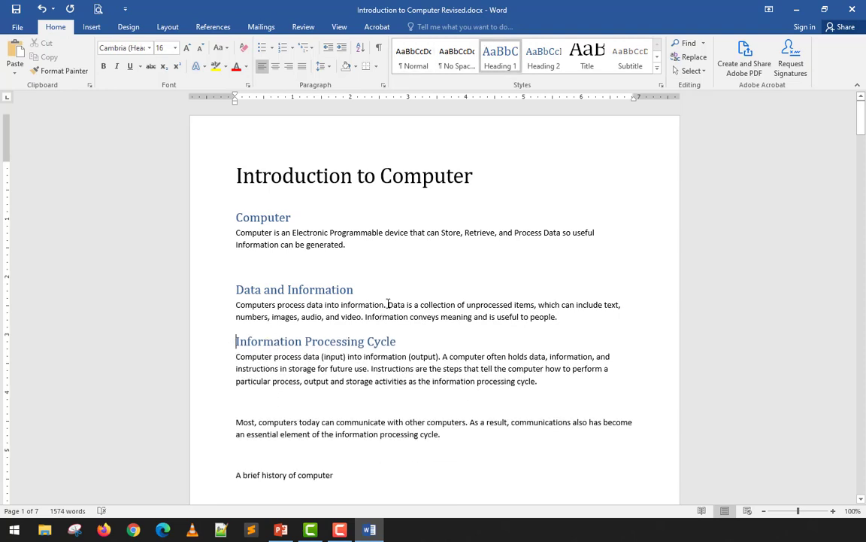
click(370, 265)
key(Delete)
Remove the blank line between the two paragraphs under "Information Processing Cycle"
scroll(288, 359, down, 2)
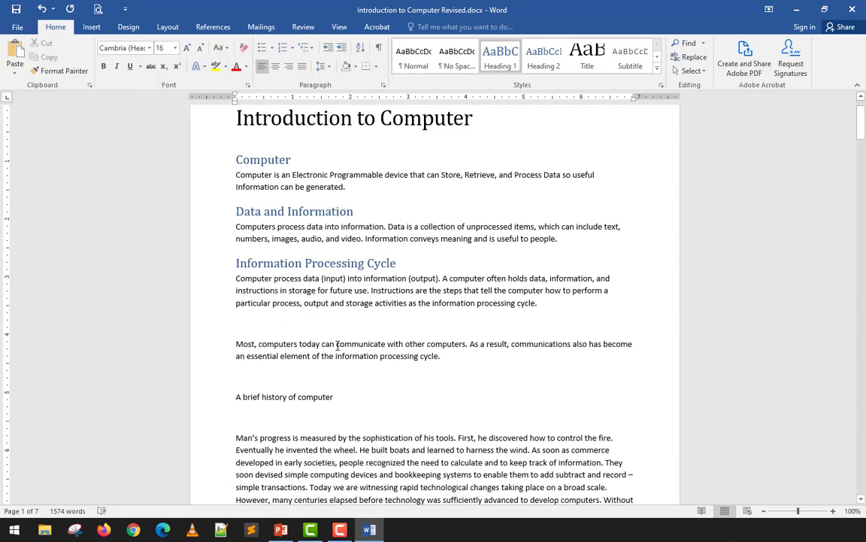
click(277, 294)
key(Delete)
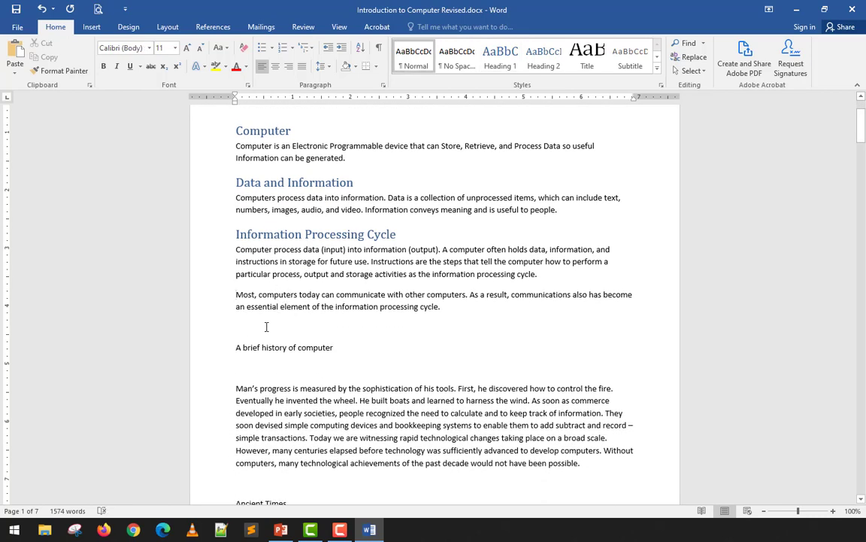
Apply the Heading 1 style to "A brief history of computer" and remove the blank lines above and below it
click(258, 234)
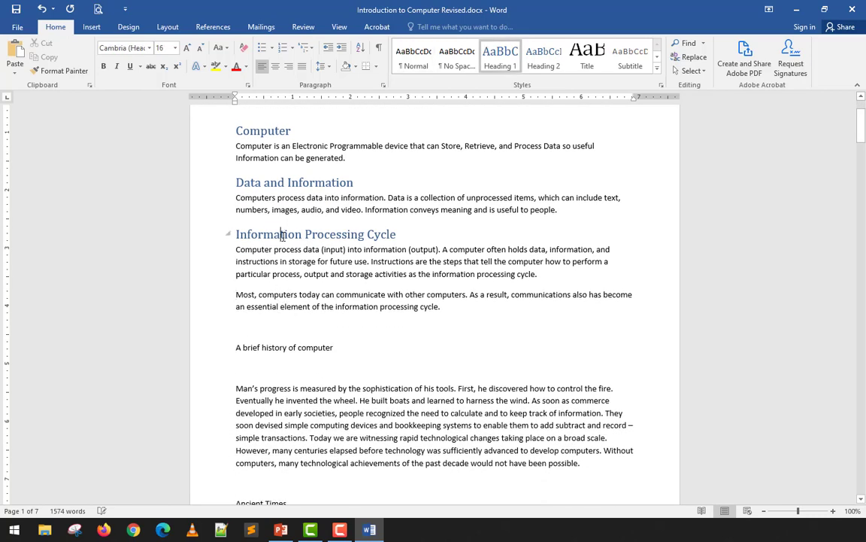
click(269, 331)
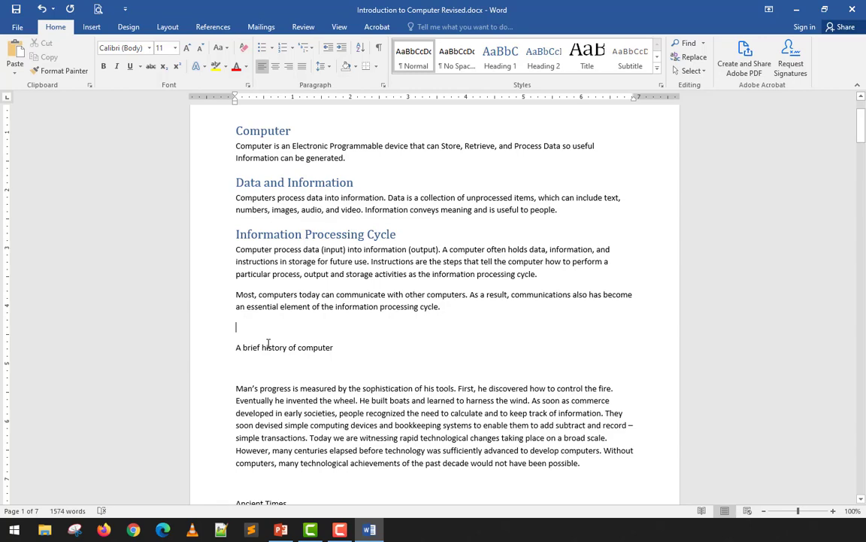
scroll(269, 344, up, 1)
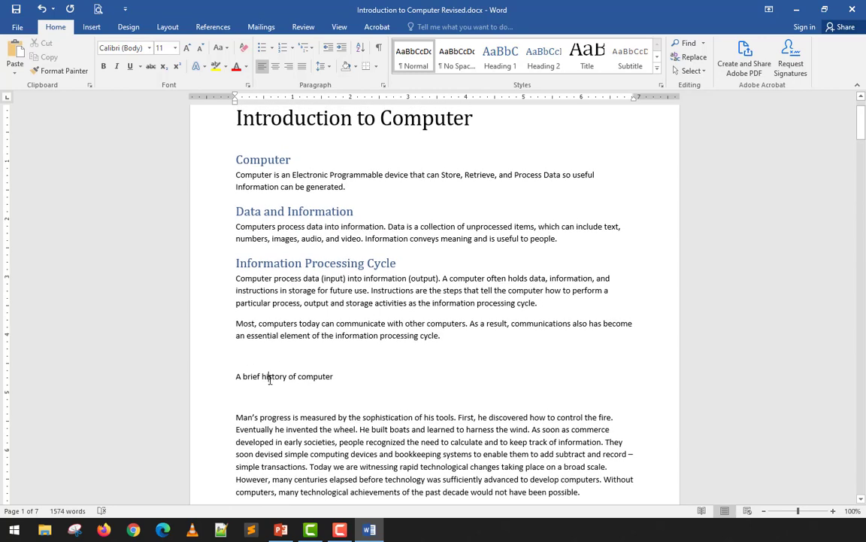
click(273, 376)
click(501, 65)
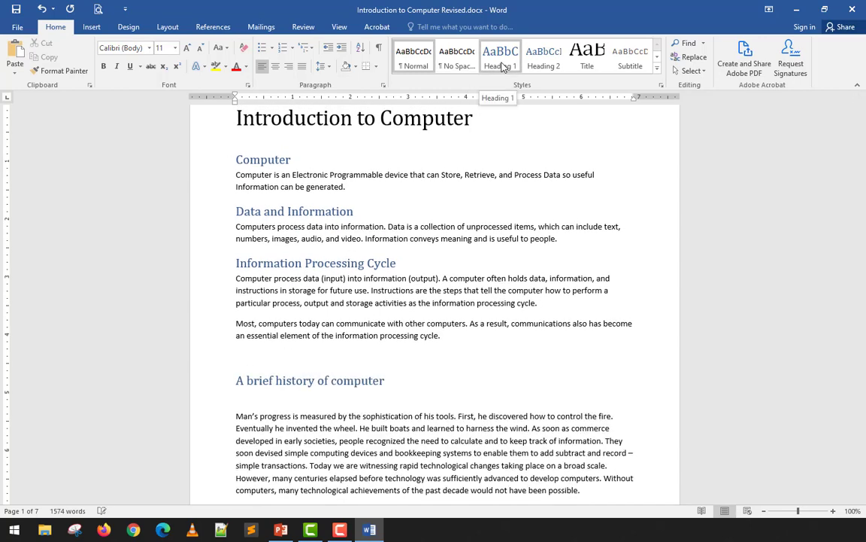
click(258, 367)
key(Delete)
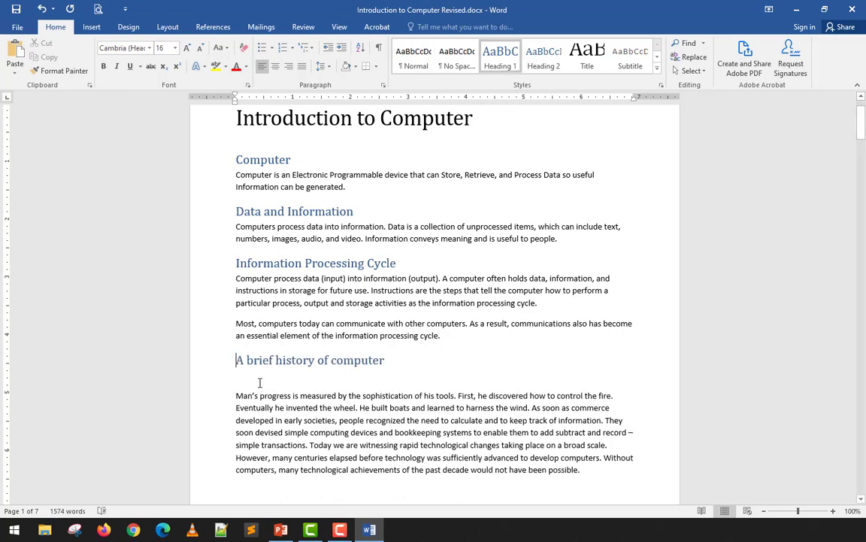
click(260, 382)
key(Delete)
Apply the Heading 2 style to "Ancient Times" and remove the blank lines above and below it
scroll(260, 383, down, 3)
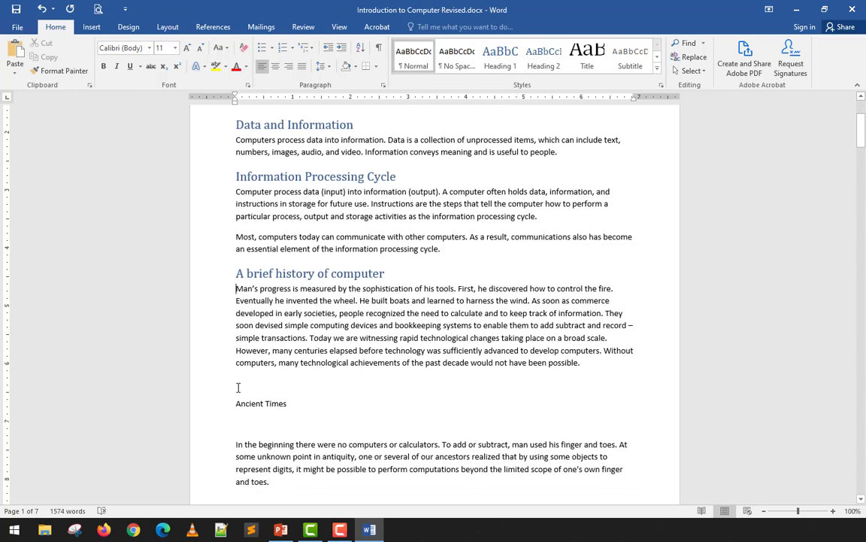
key(Delete)
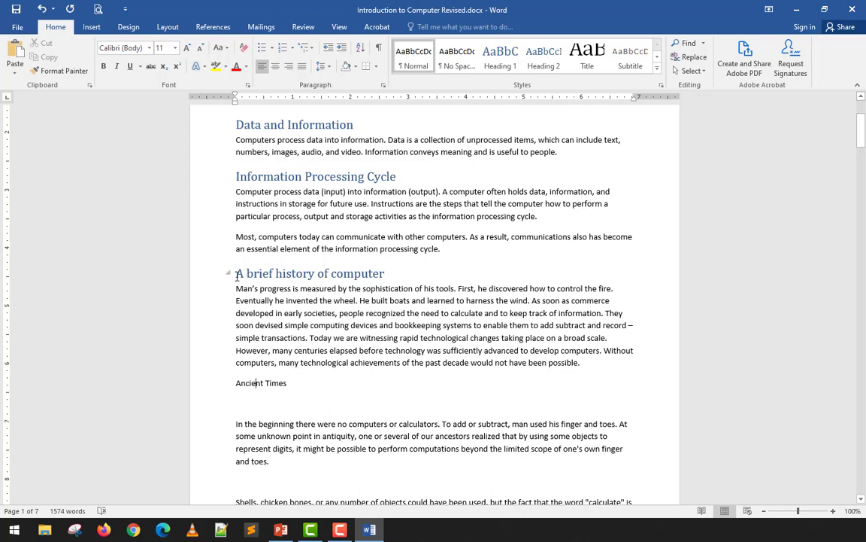
triple_click(271, 383)
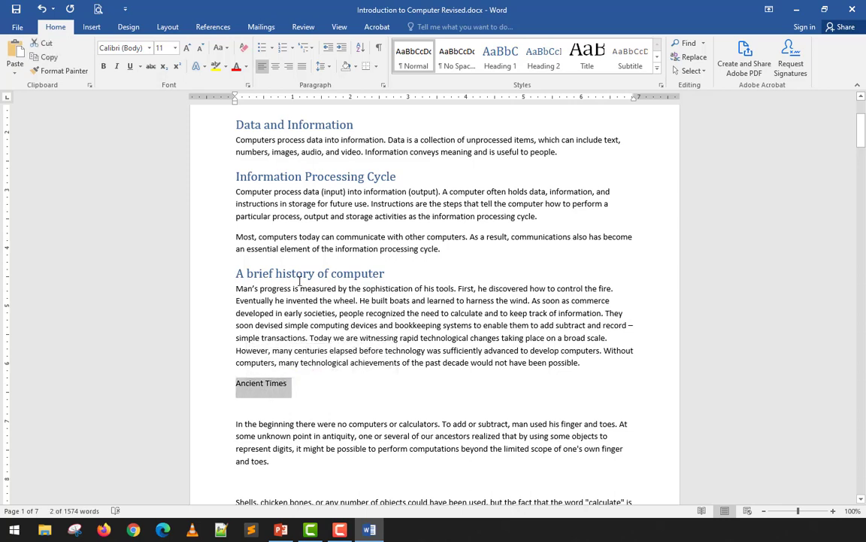
click(244, 384)
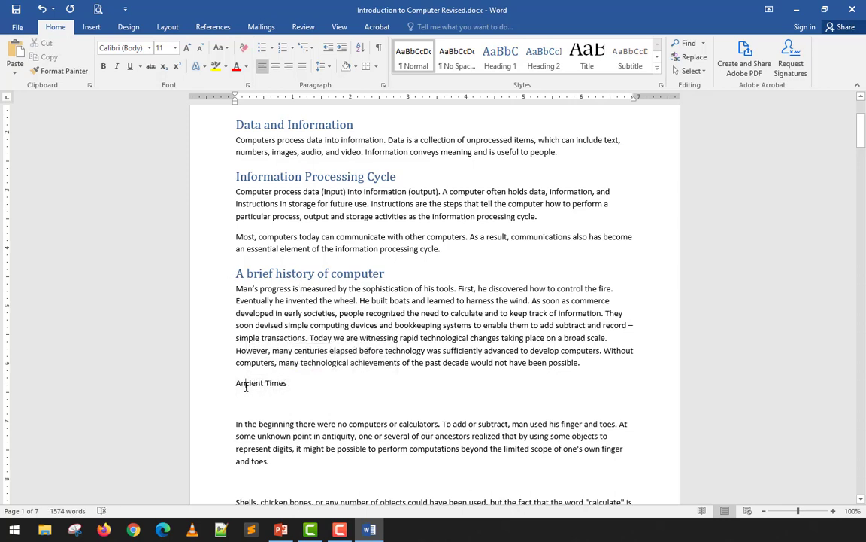
click(553, 69)
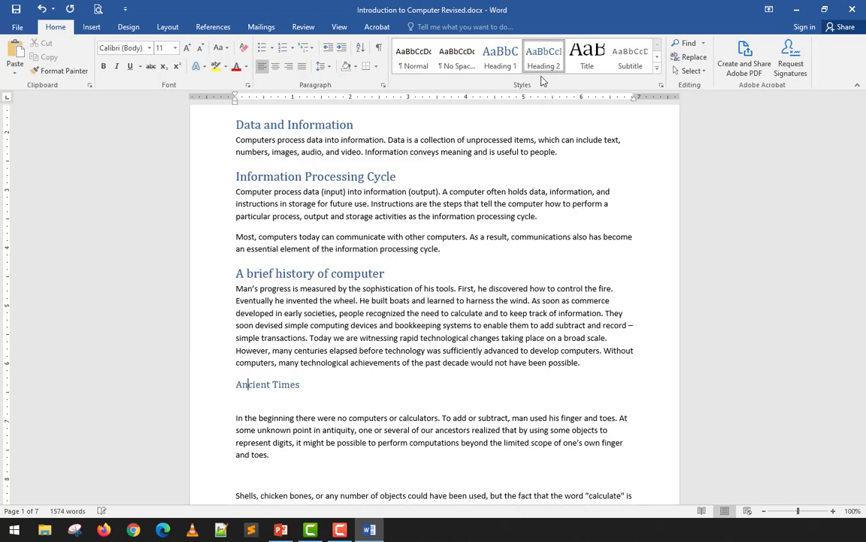
click(272, 400)
key(Delete)
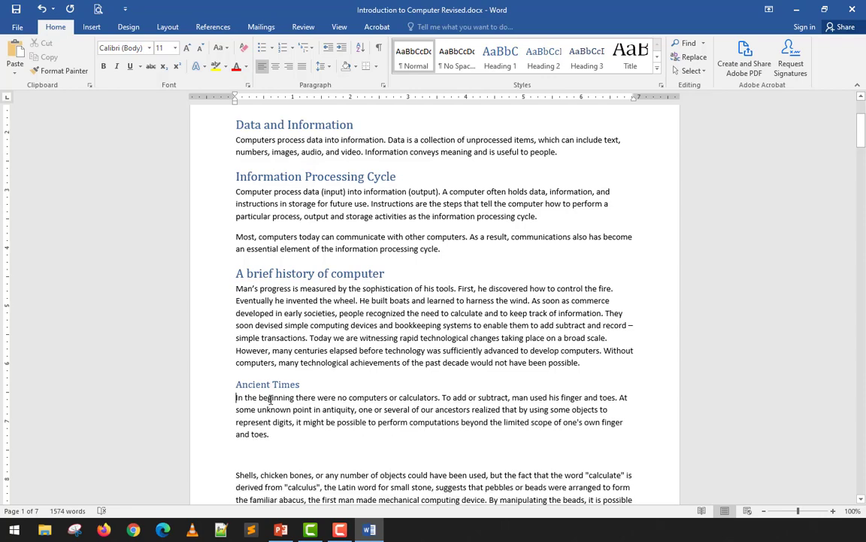
Remove the blank lines between the two "Ancient Times" paragraphs and above the Blaise Pascal paragraph
scroll(244, 359, down, 2)
click(241, 388)
key(Delete)
scroll(260, 428, down, 6)
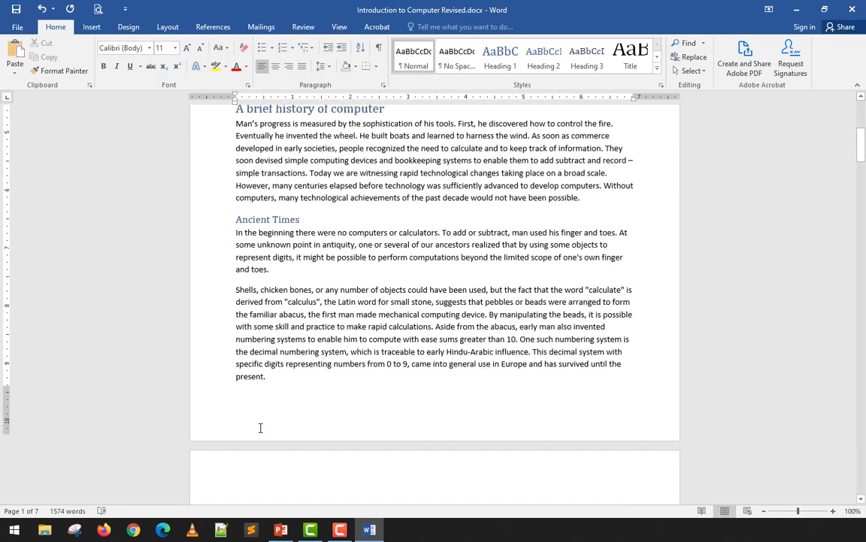
click(236, 377)
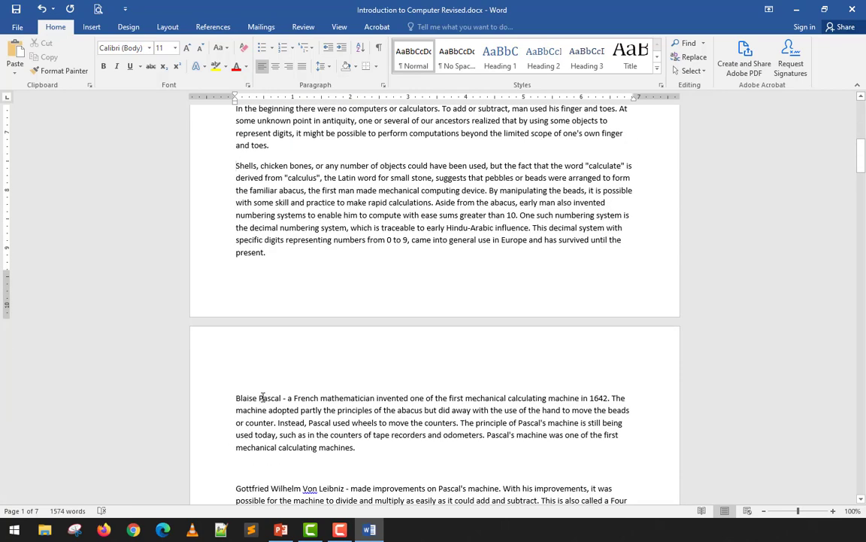
key(Delete)
Remove the blank lines between the inventor paragraphs from Blaise Pascal through Dr. Herman Hollerith
click(254, 447)
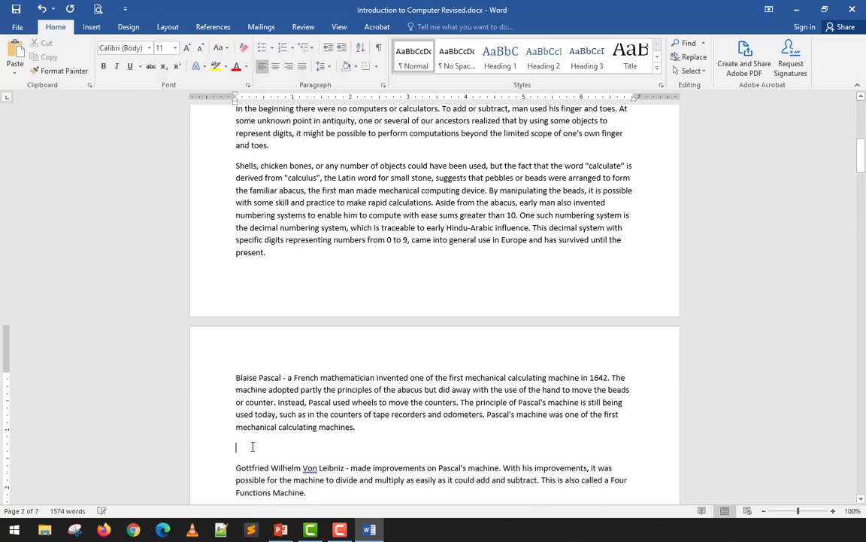
key(Delete)
scroll(254, 499, down, 2)
key(Delete)
scroll(245, 438, down, 1)
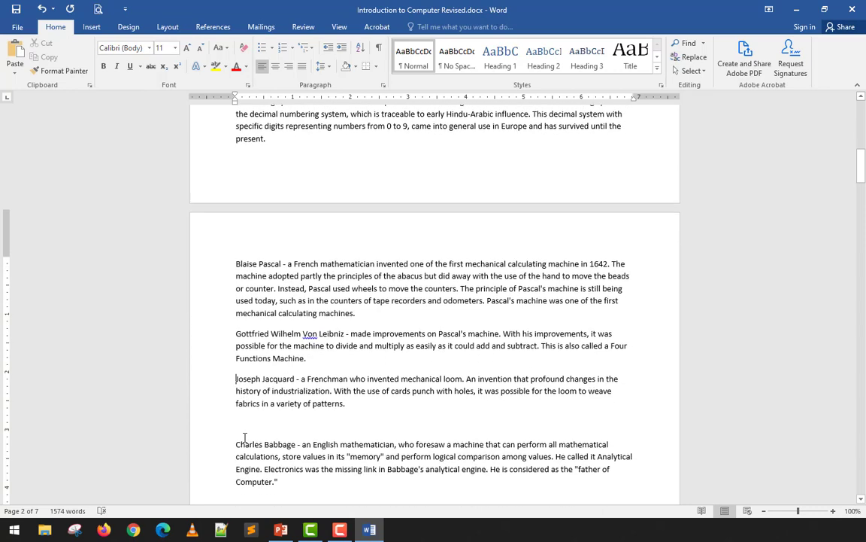
click(247, 426)
key(Delete)
scroll(248, 428, down, 1)
click(247, 427)
key(Delete)
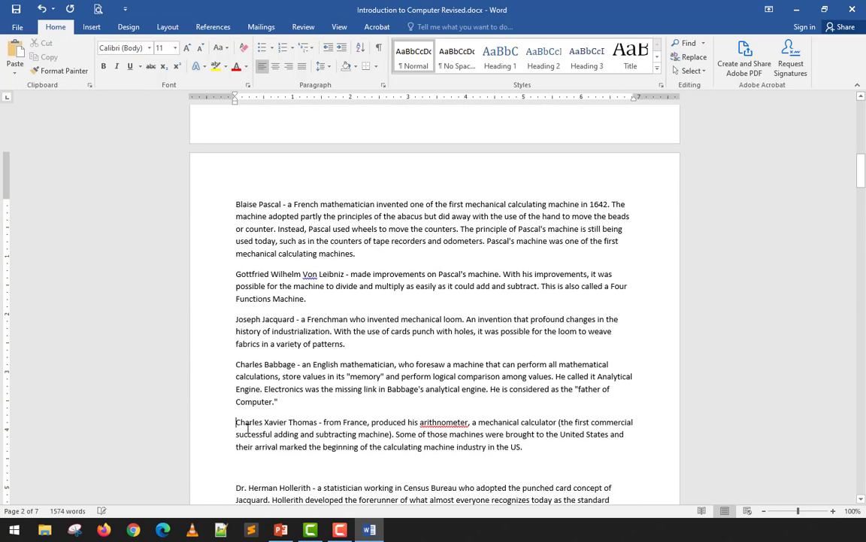
scroll(249, 410, down, 1)
key(Delete)
scroll(253, 387, down, 3)
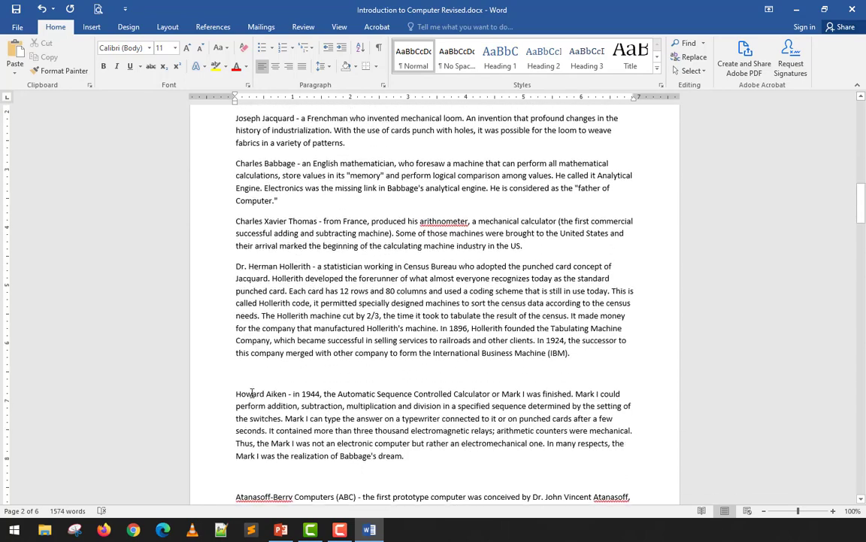
Restore the missing "w" in "Howard Aiken" and remove the blank lines above and below that paragraph
scroll(245, 414, down, 1)
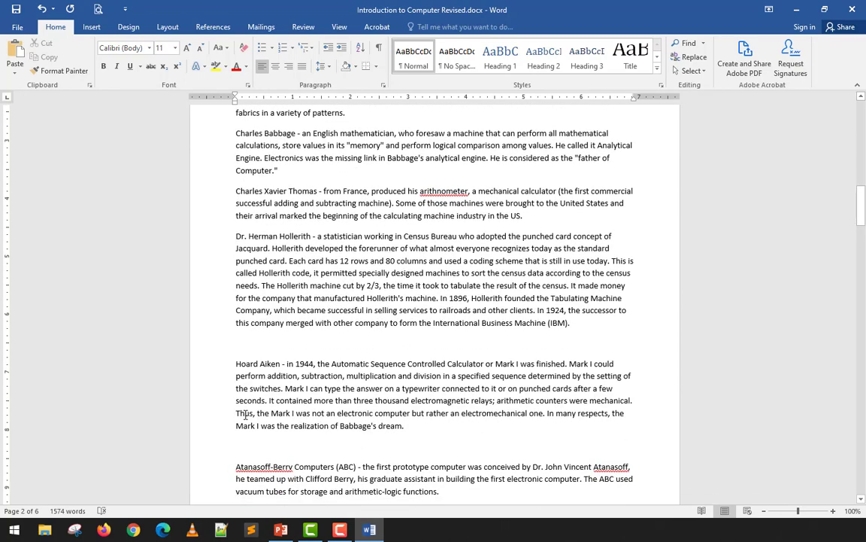
click(245, 364)
text(w)
key(Delete)
scroll(248, 345, down, 3)
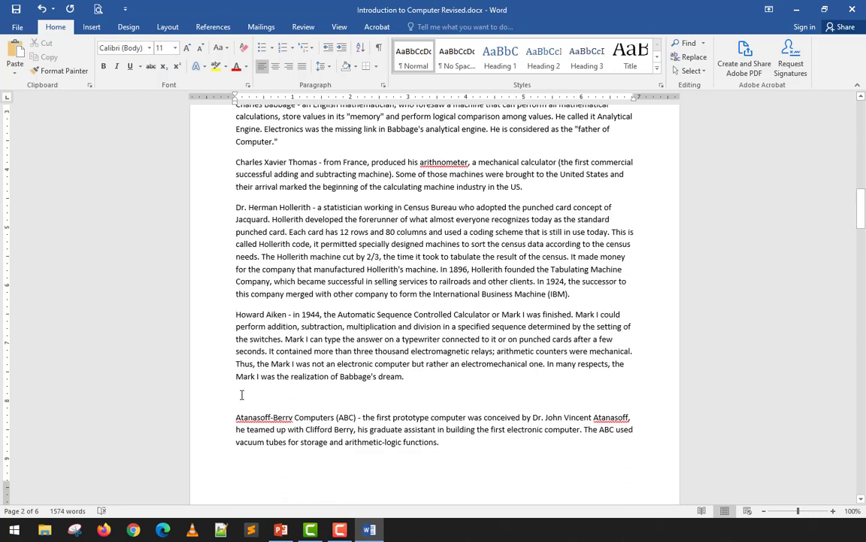
click(241, 339)
key(Delete)
Format the paragraphs from Blaise Pascal through Atanasoff-Berry Computers (ABC) as a bulleted list
scroll(242, 398, down, 1)
drag(439, 333, 211, 329)
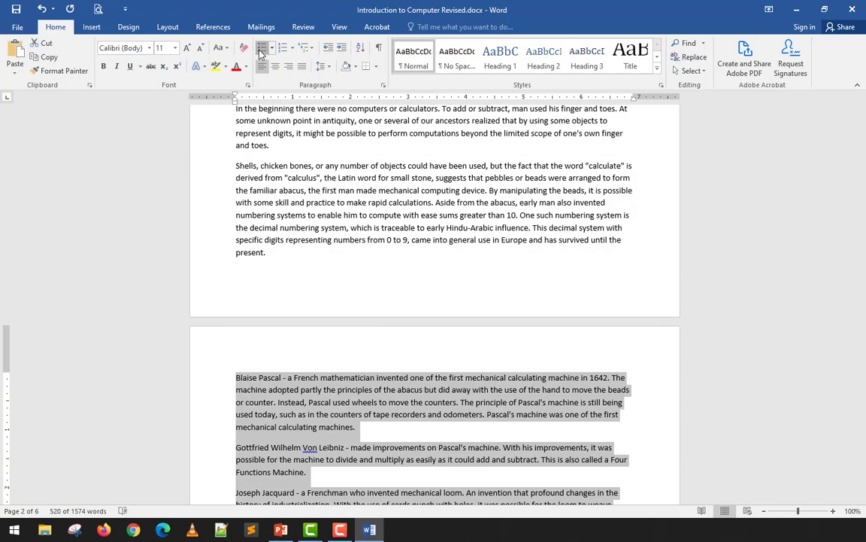
click(261, 47)
click(359, 391)
scroll(360, 391, up, 10)
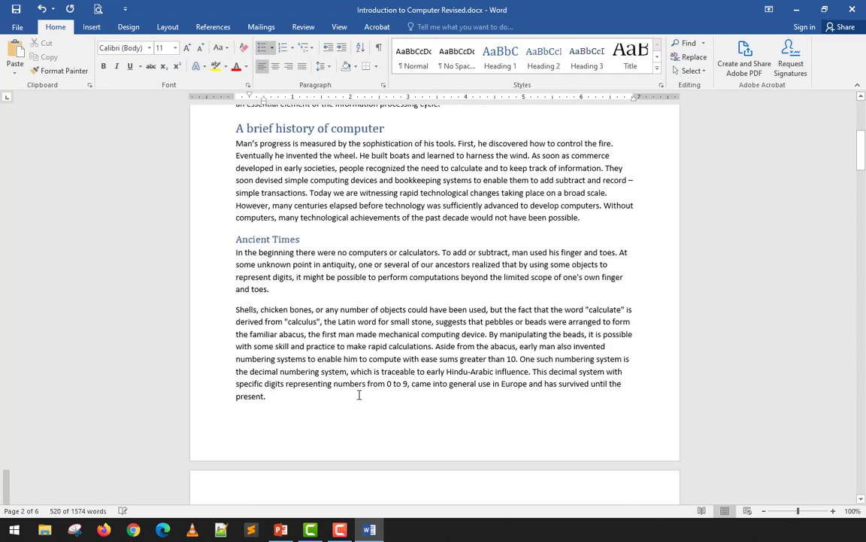
scroll(360, 394, down, 4)
scroll(360, 394, down, 9)
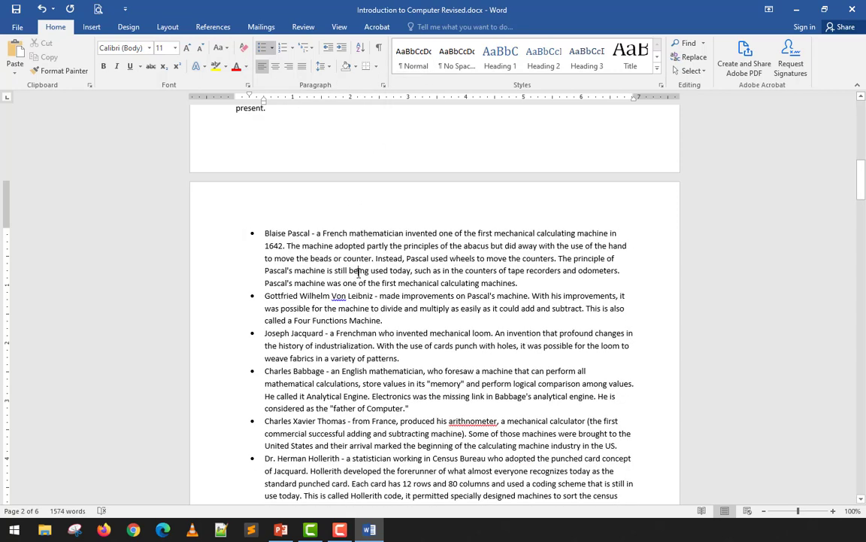
Make the name "Blaise Pascal" bold at the start of the first bullet
scroll(356, 218, down, 3)
scroll(281, 203, up, 2)
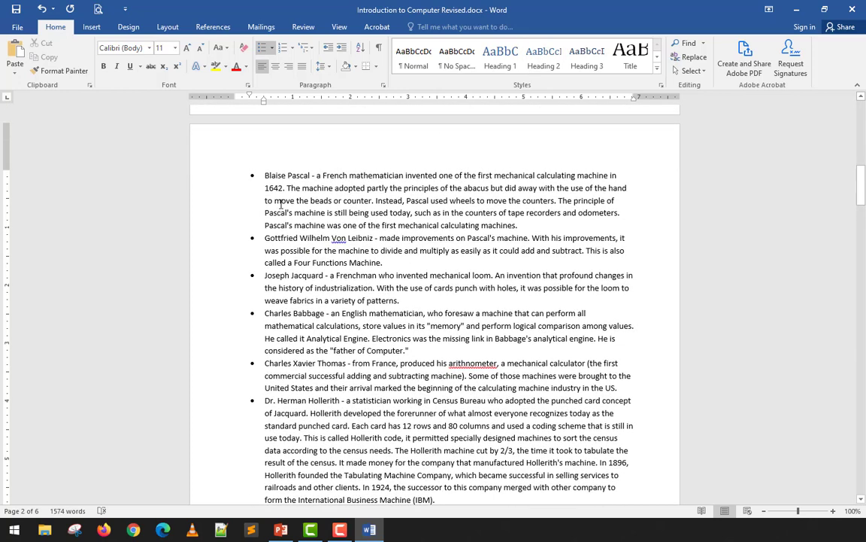
drag(312, 175, 265, 175)
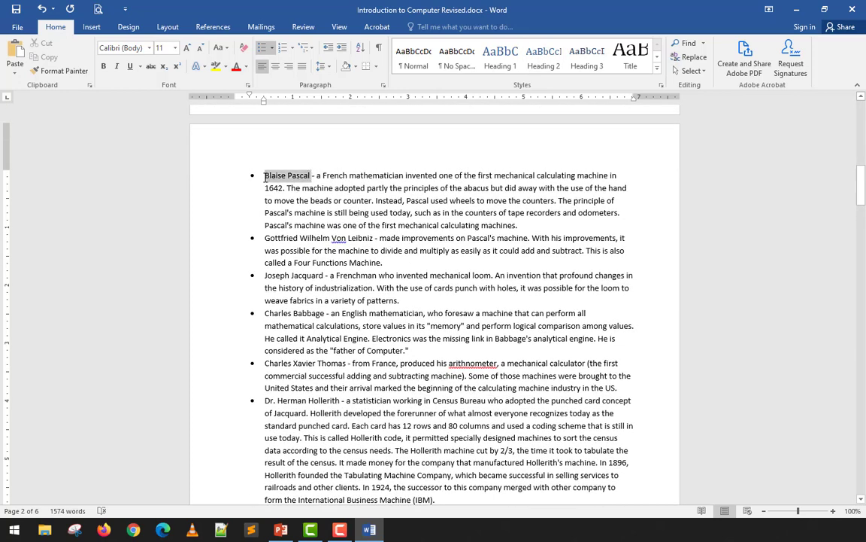
key(ctrl+b)
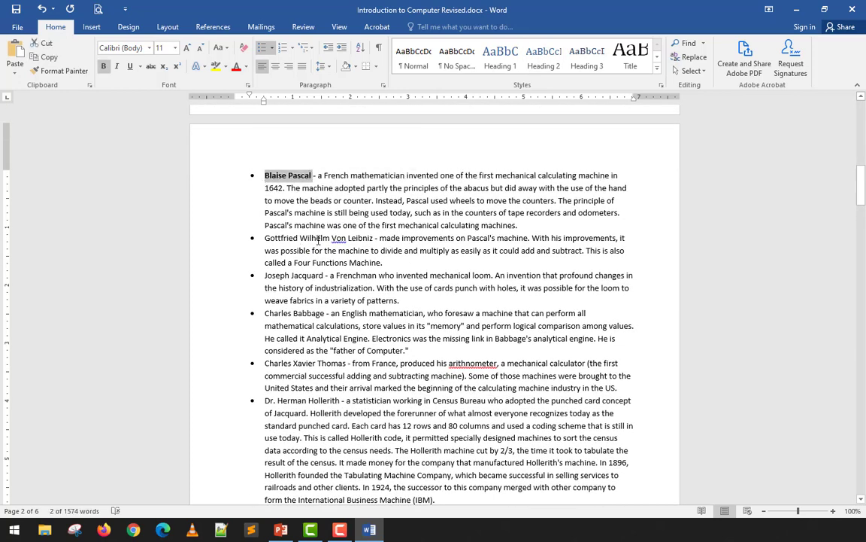
Bold the lead names of the remaining bullets together, from Gottfried Wilhelm Von Leibniz through Atanasoff-Berry Computers (ABC)
drag(372, 239, 265, 239)
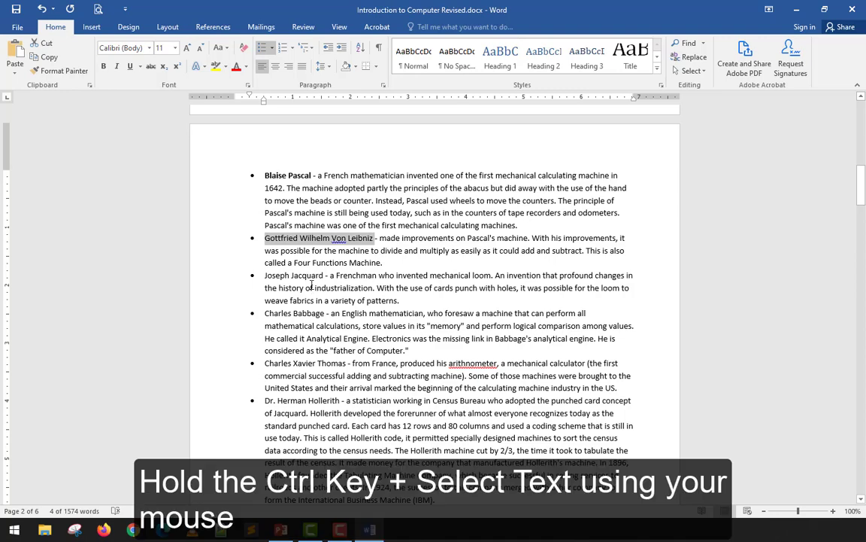
drag(322, 275, 281, 275)
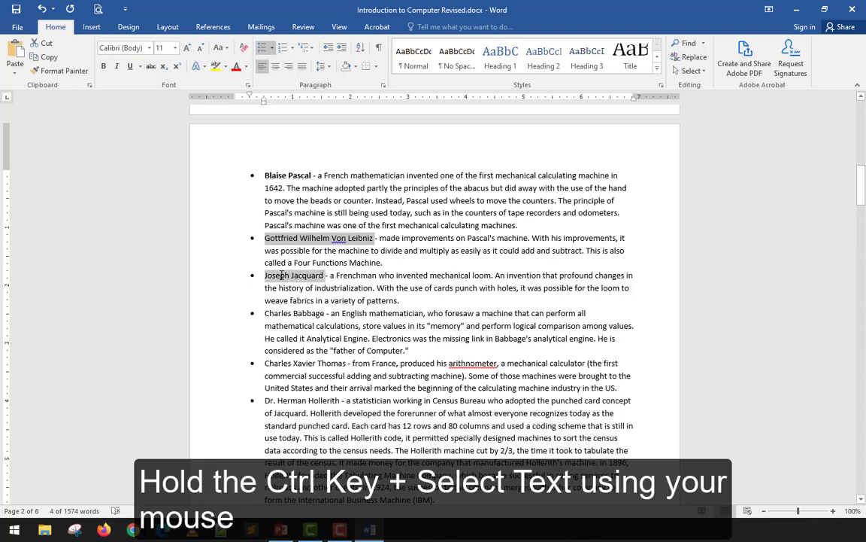
drag(323, 315, 269, 314)
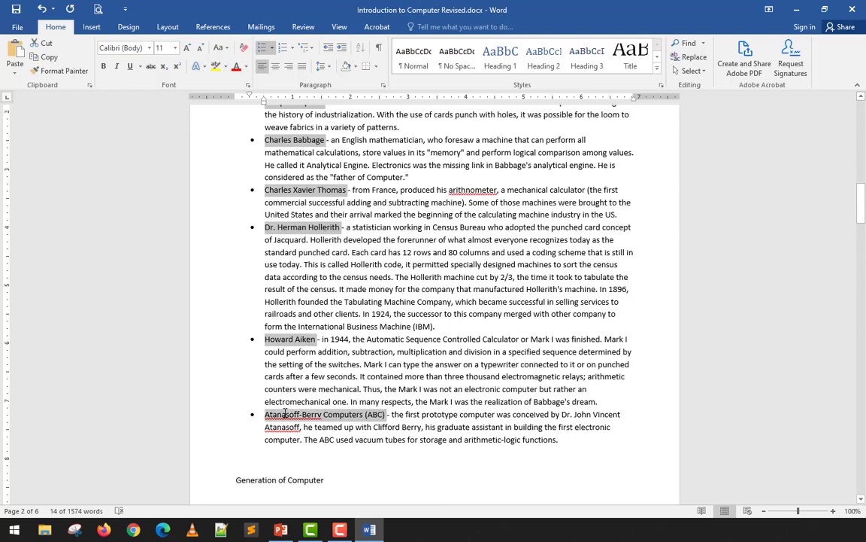
click(103, 67)
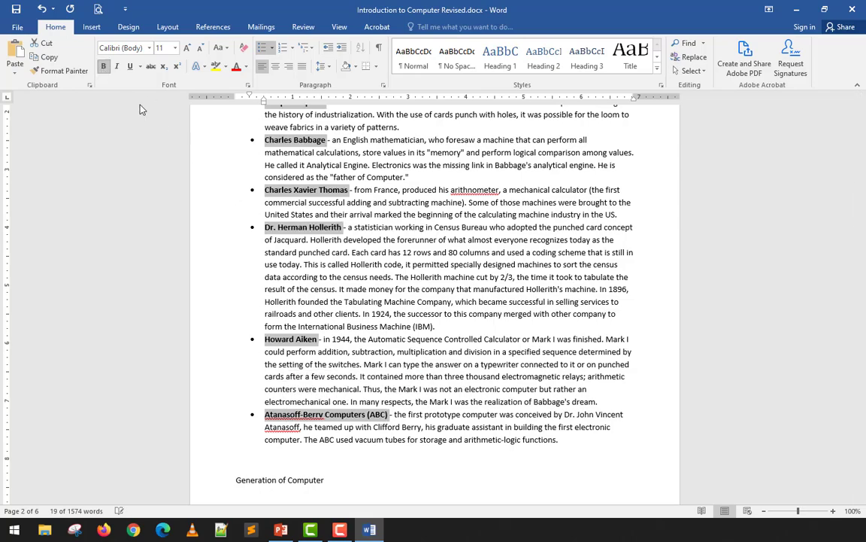
click(339, 265)
scroll(383, 268, up, 3)
scroll(382, 267, up, 3)
Insert a page break before the line "Generation of Computer" so that the section starts on a new page
scroll(383, 267, down, 9)
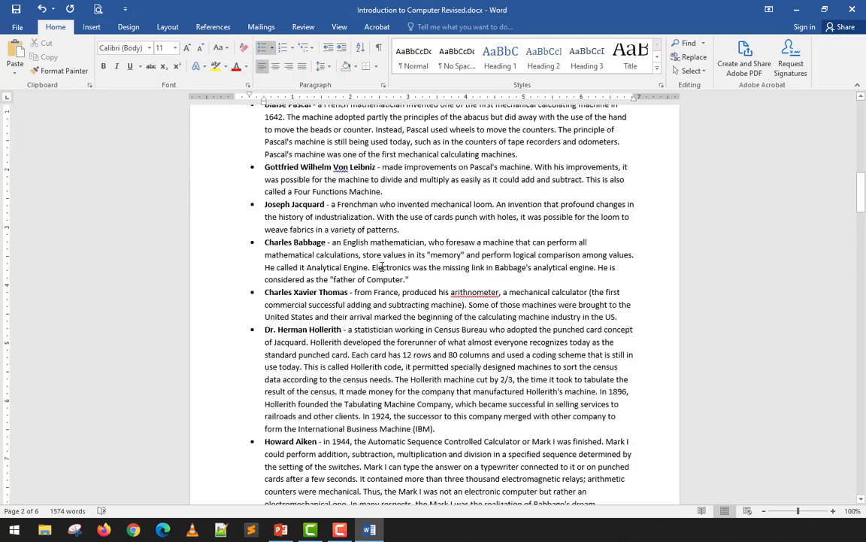
click(237, 368)
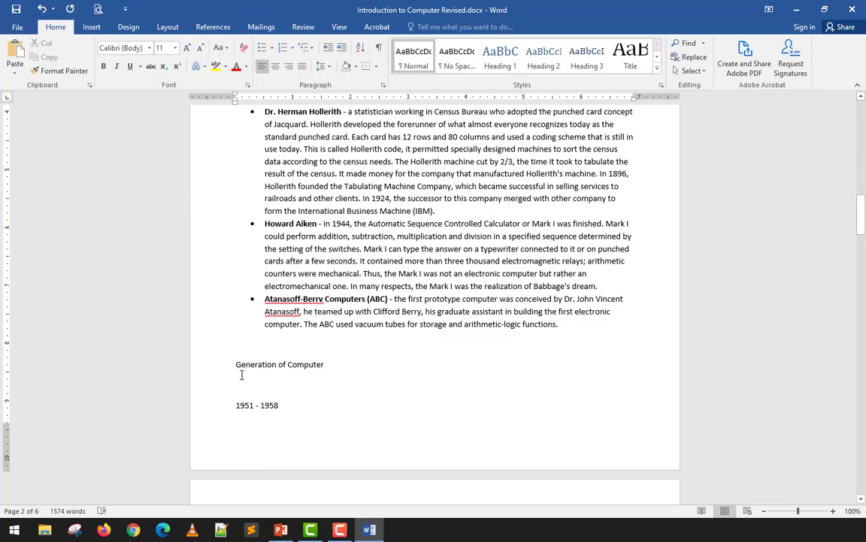
key(ctrl+Return)
Apply the Heading 2 style to the line "Generation of Computer"
scroll(301, 353, up, 15)
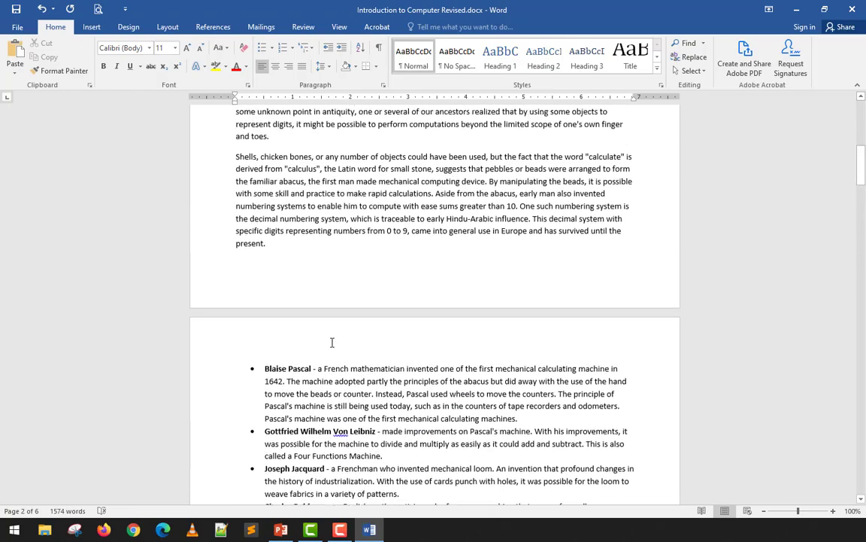
scroll(331, 342, up, 6)
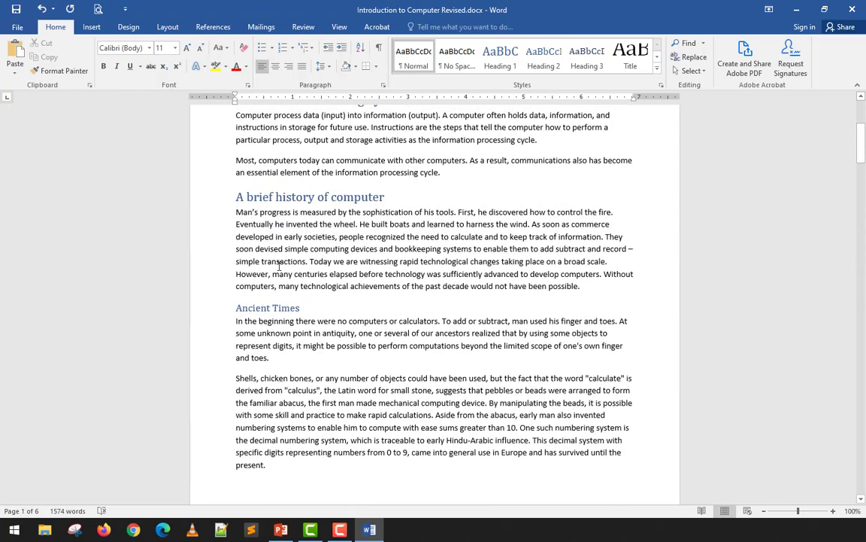
scroll(279, 265, down, 20)
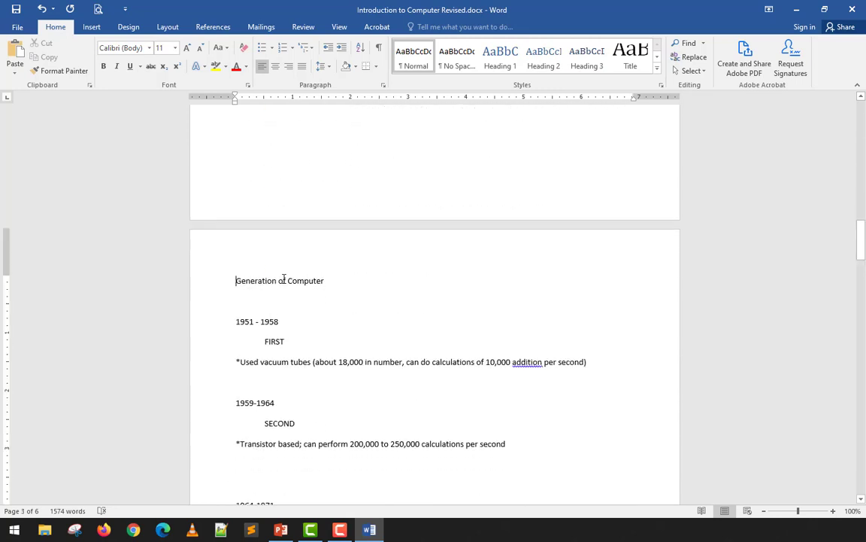
click(545, 68)
click(262, 307)
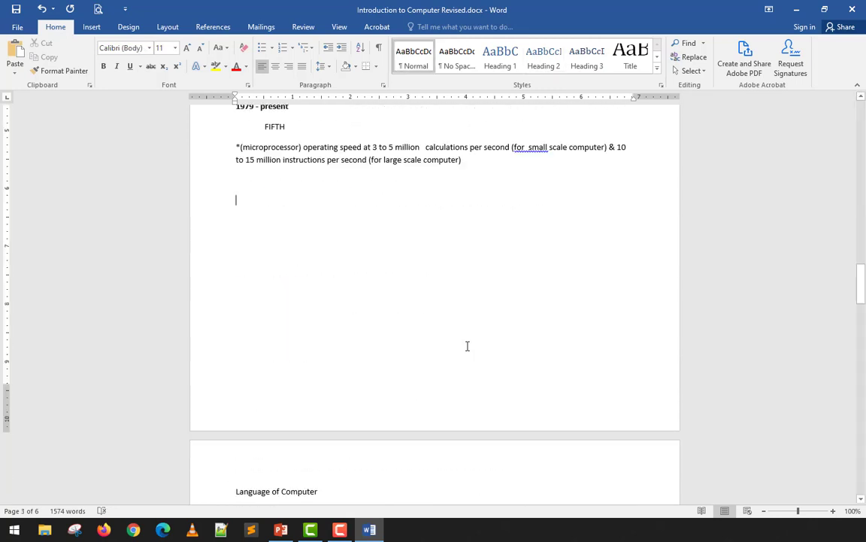
Remove the page break and surplus blank line above "Language of Computer" and give that line the Heading 1 style
scroll(467, 346, down, 3)
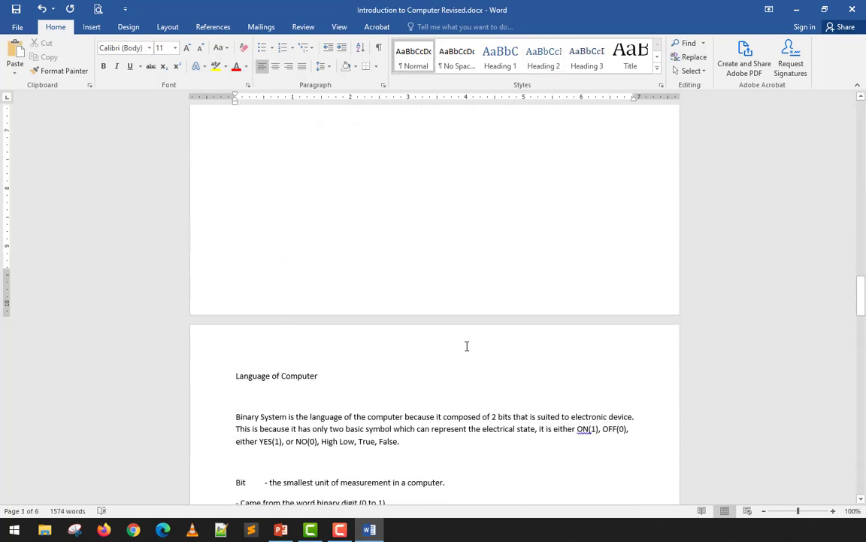
scroll(467, 346, up, 5)
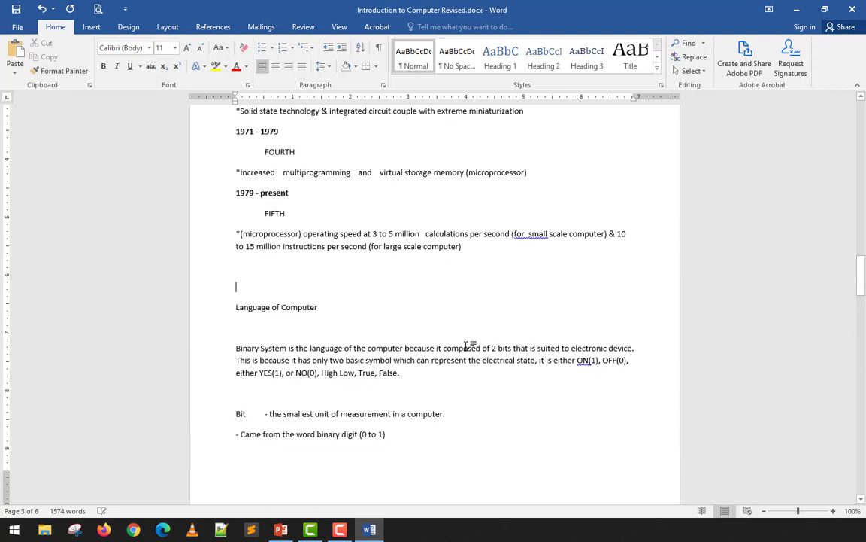
key(Delete)
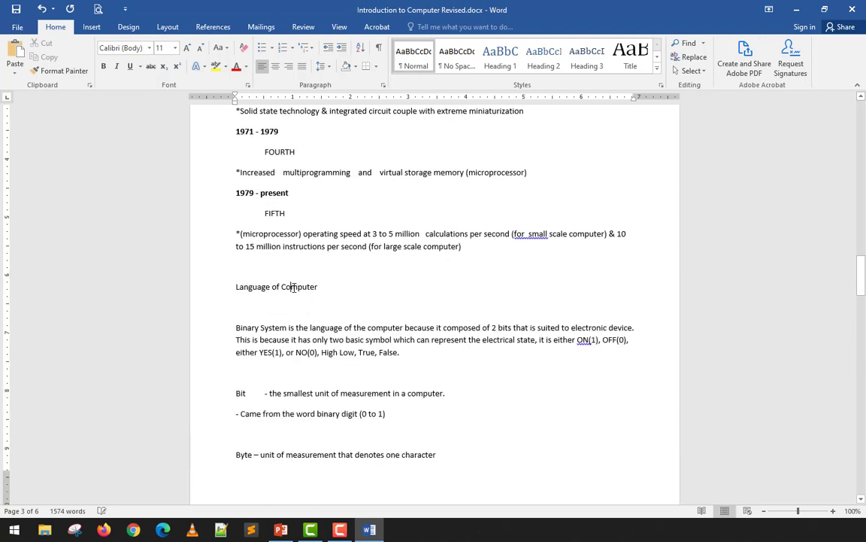
click(498, 57)
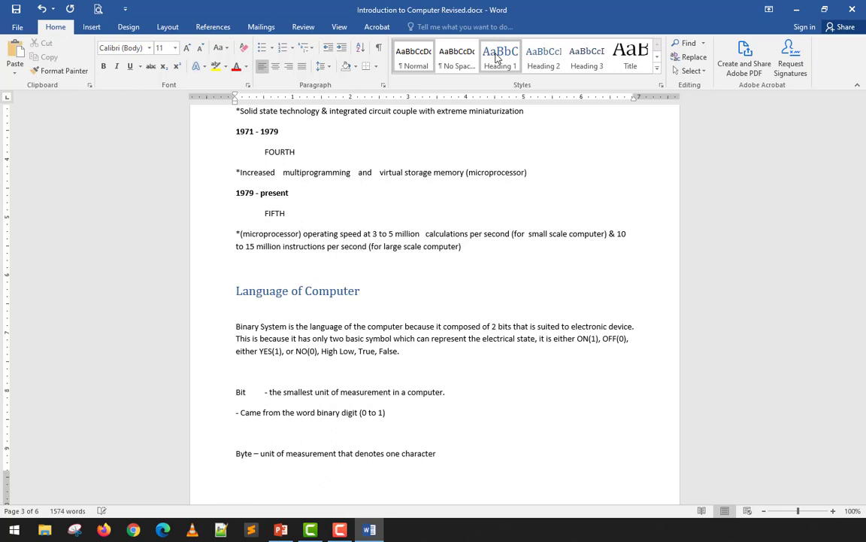
click(258, 308)
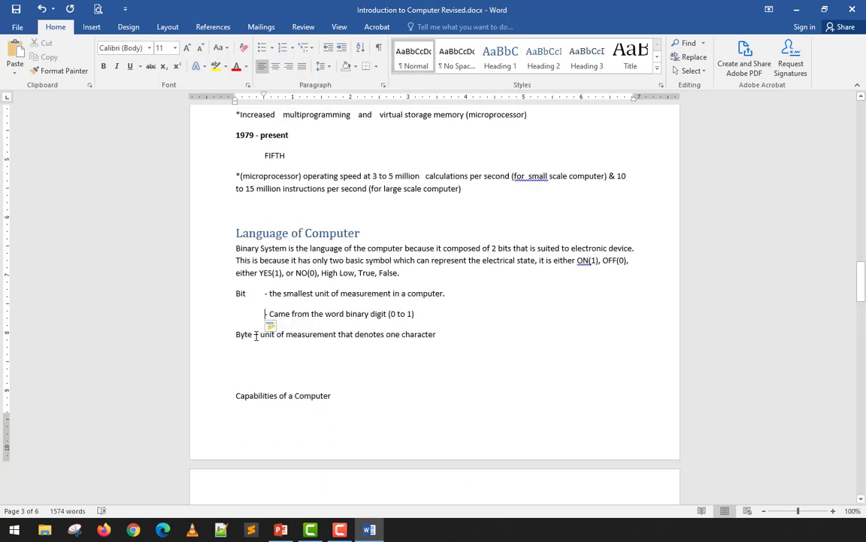
Insert a tab between "Byte" and its dash to align the definition with the one for Bit
click(256, 335)
key(Tab)
click(295, 379)
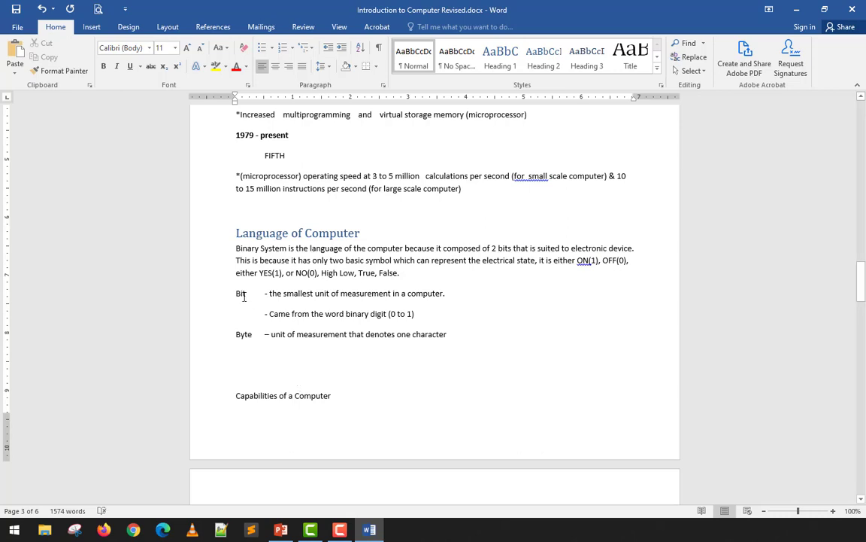
Make the terms "Bit" and "Byte" bold together
double_click(241, 294)
ctrl+double_click(246, 335)
key(ctrl+b)
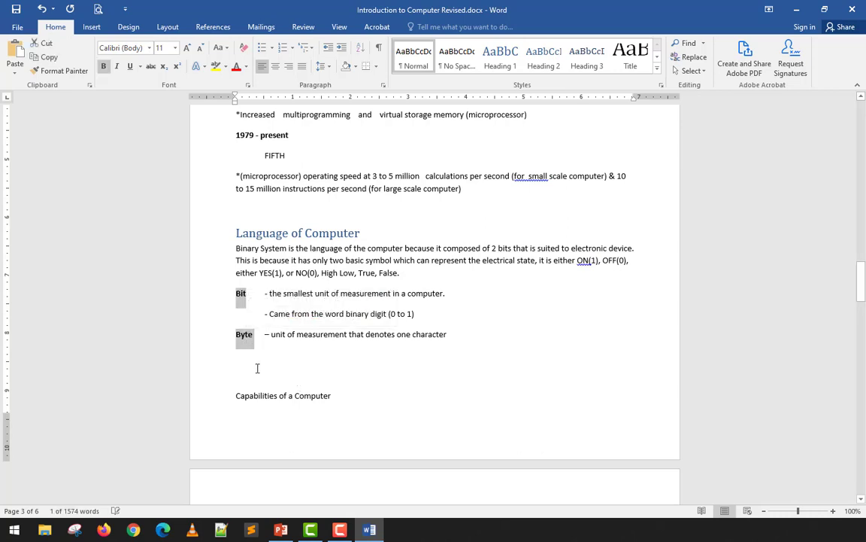
Insert a page break after the Byte definition so "Capabilities of a Computer" starts a new page
click(256, 365)
key(ctrl+Return)
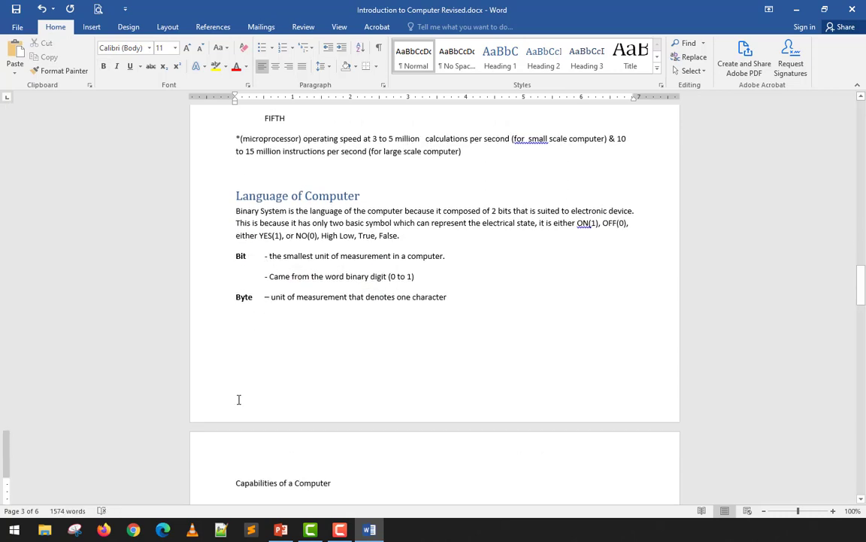
Apply the Heading 1 style to "Capabilities of a Computer" and delete the blank line below it
scroll(241, 399, down, 3)
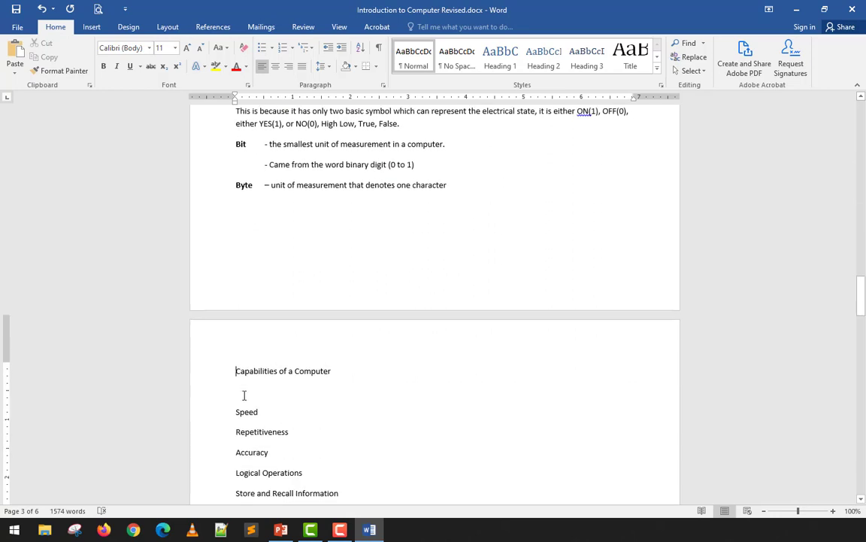
click(500, 56)
click(283, 385)
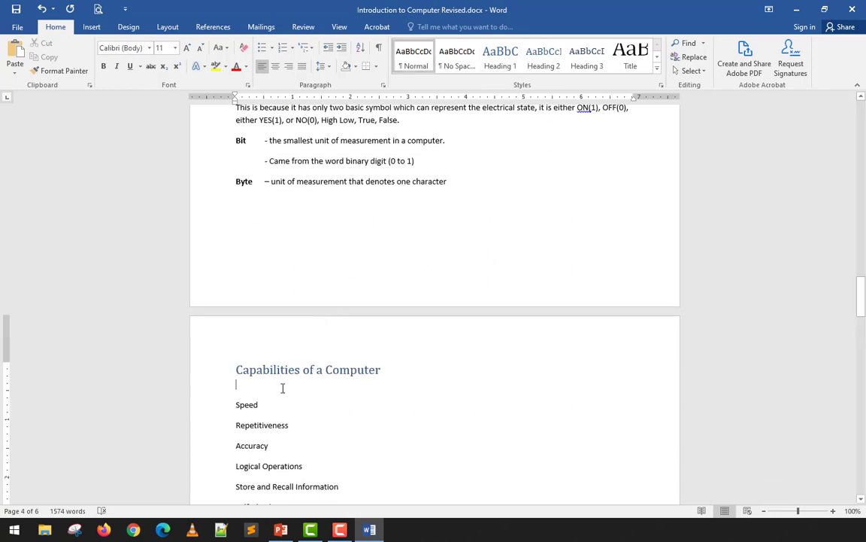
key(BackSpace)
Format the capability lines from Speed through Wild Range of Applicability as a bulleted list
scroll(283, 388, down, 3)
drag(332, 391, 202, 279)
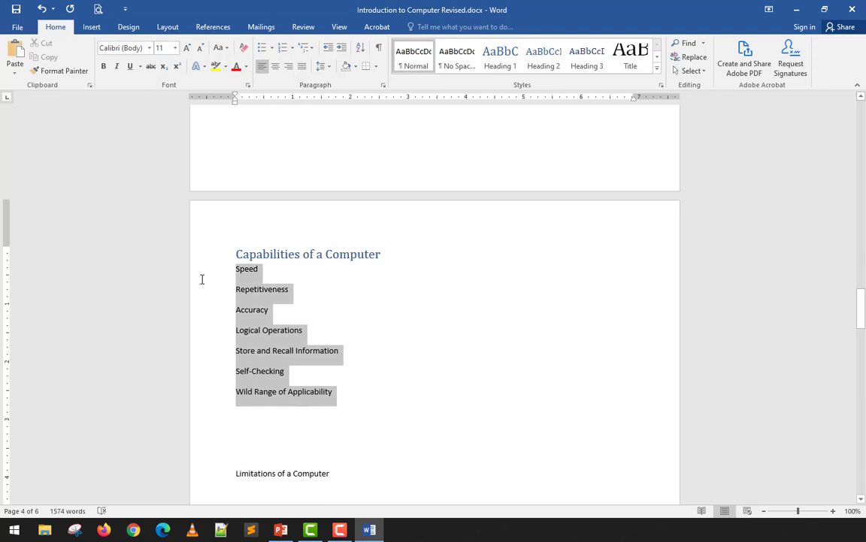
click(262, 47)
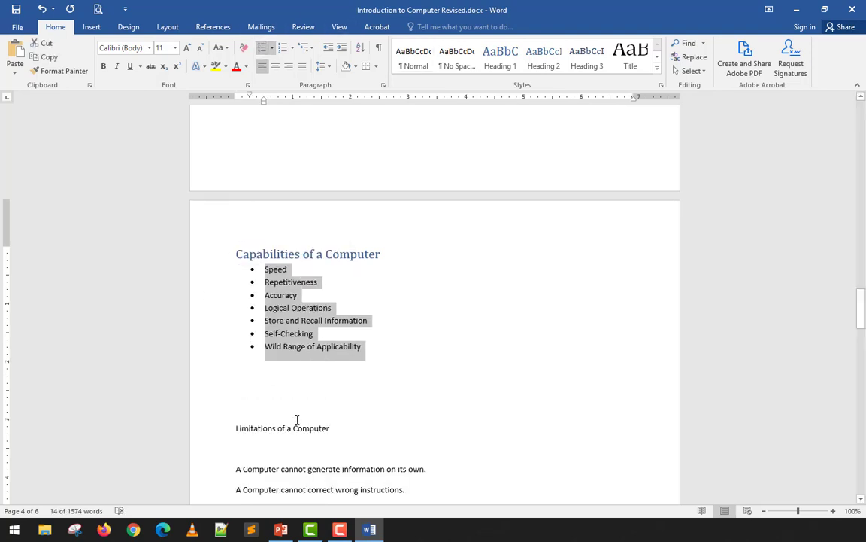
Remove the surplus blank lines above and below "Limitations of a Computer" and apply the Heading 1 style to it
click(295, 392)
key(Delete)
key(Delete)
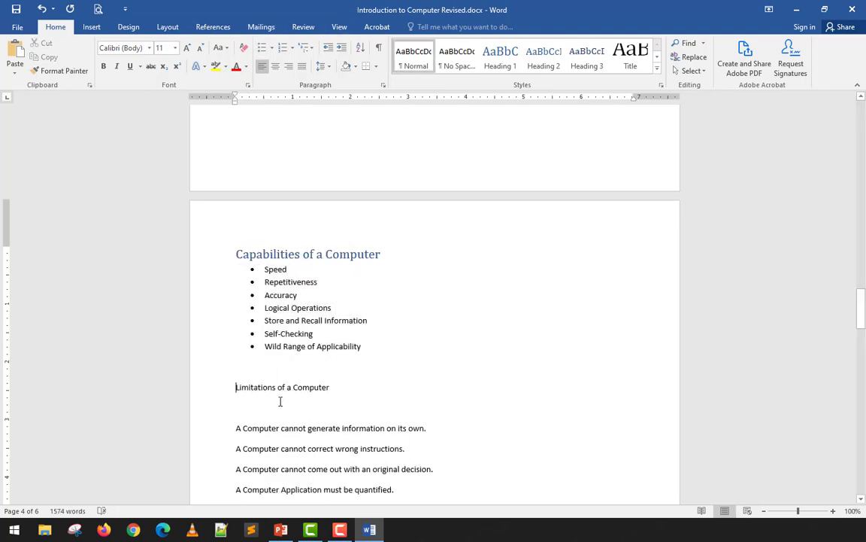
click(500, 57)
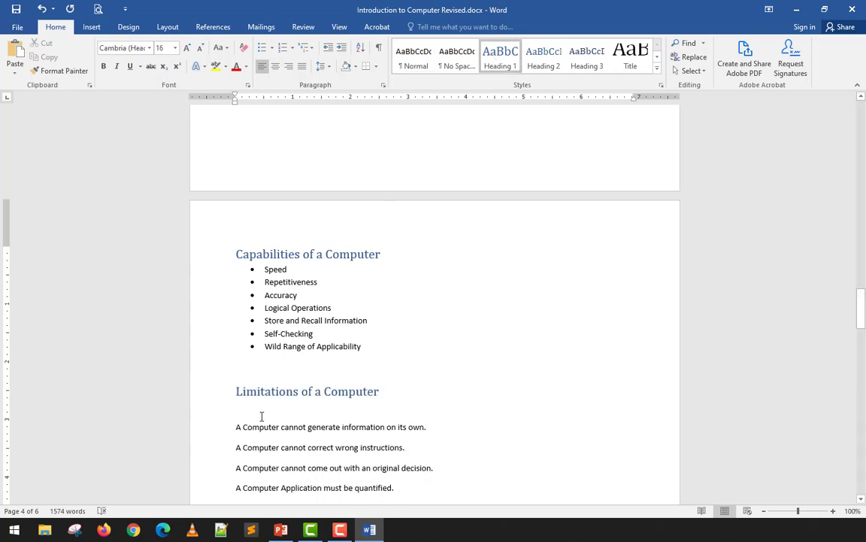
key(Delete)
Format the six limitation statements under "Limitations of a Computer" as a bulleted list
scroll(275, 414, down, 2)
drag(331, 449, 206, 325)
click(262, 48)
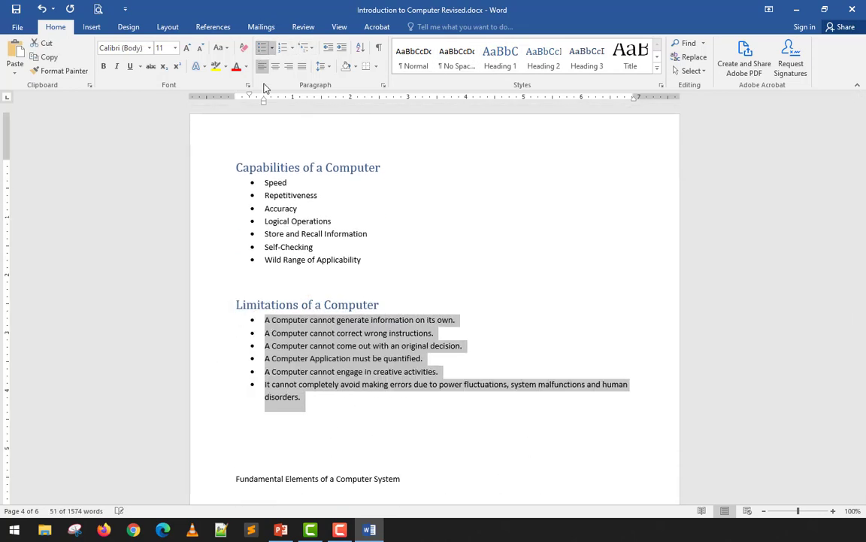
Delete the surplus blank line above "Fundamental Elements of a Computer System" and apply the Heading 1 style to it
scroll(247, 268, down, 3)
click(281, 329)
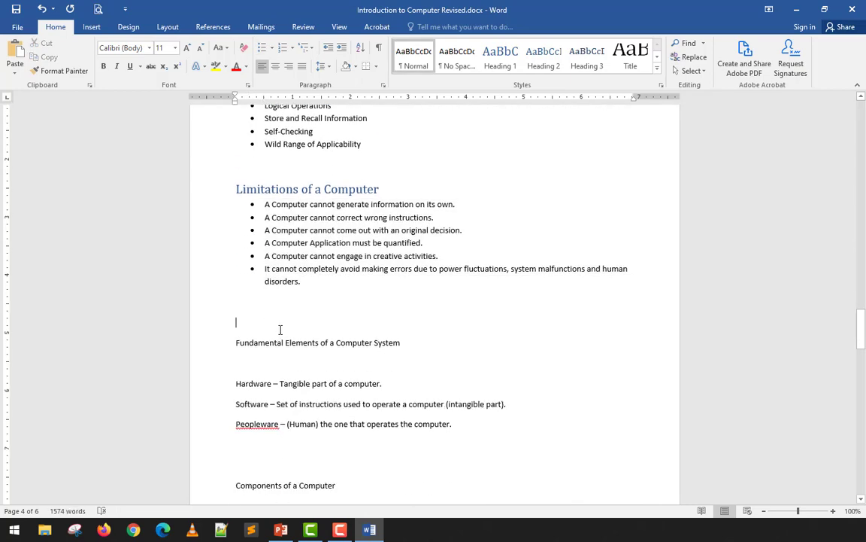
key(Delete)
click(298, 305)
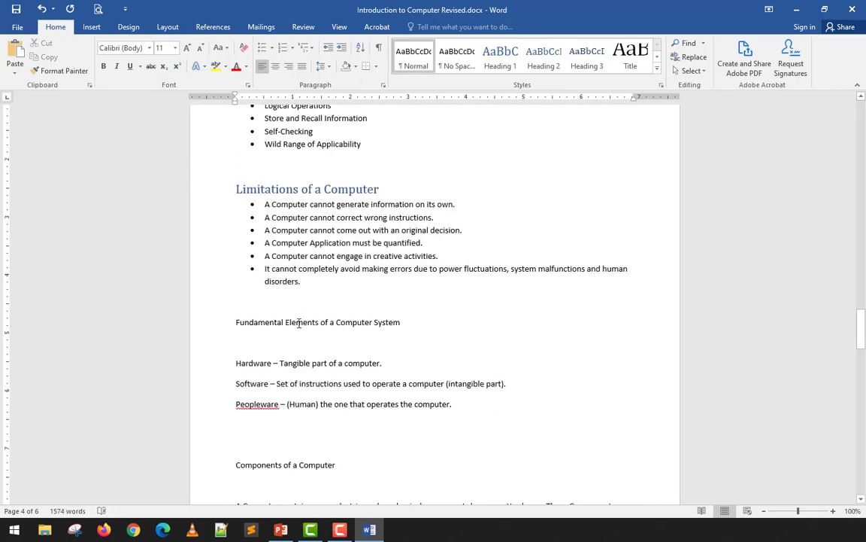
click(299, 322)
click(500, 57)
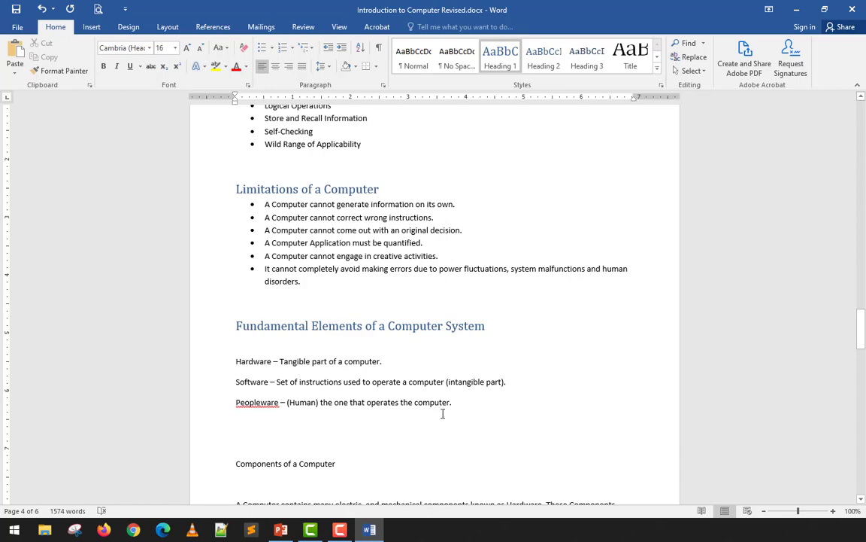
Format the Hardware, Software and Peopleware lines as a bulleted list and delete the blank line above them
drag(442, 413, 226, 359)
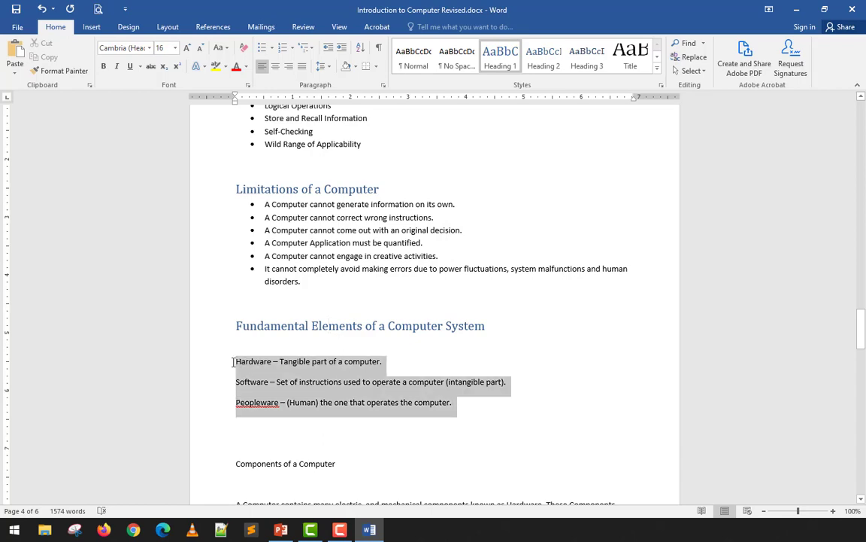
click(262, 52)
click(285, 340)
key(Delete)
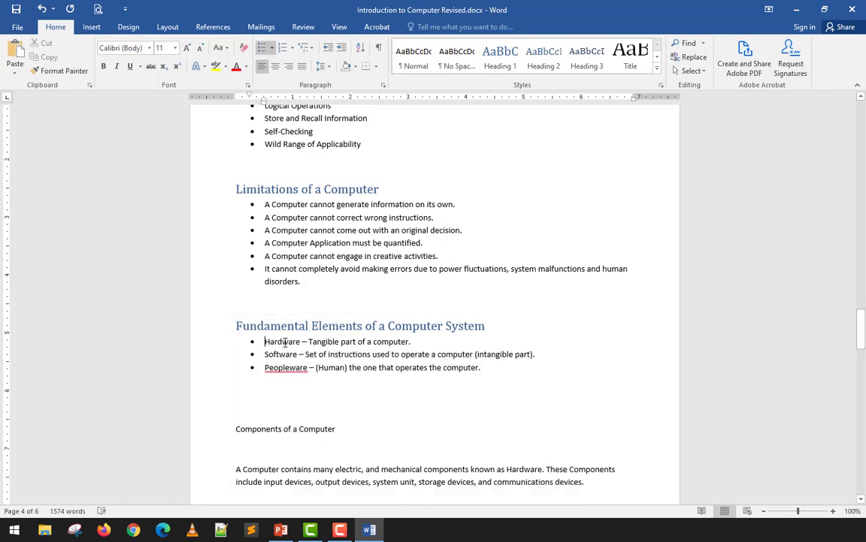
Apply the Heading 1 style to "Components of a Computer" and remove the surplus blank lines above and below it
scroll(286, 343, down, 2)
click(290, 316)
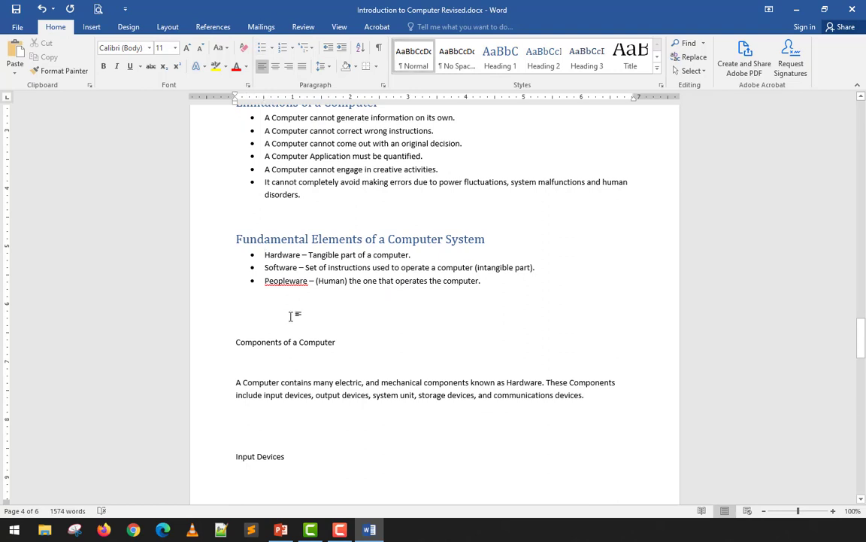
key(BackSpace)
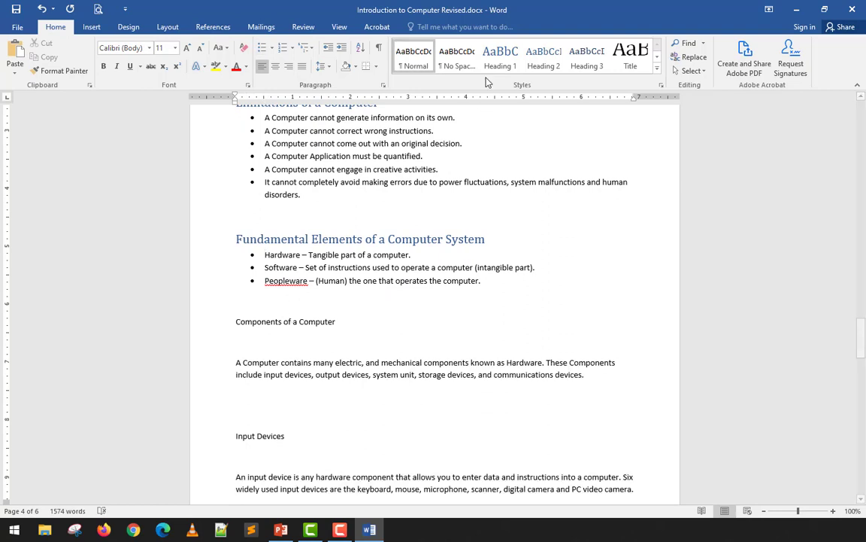
click(500, 56)
click(264, 347)
key(Delete)
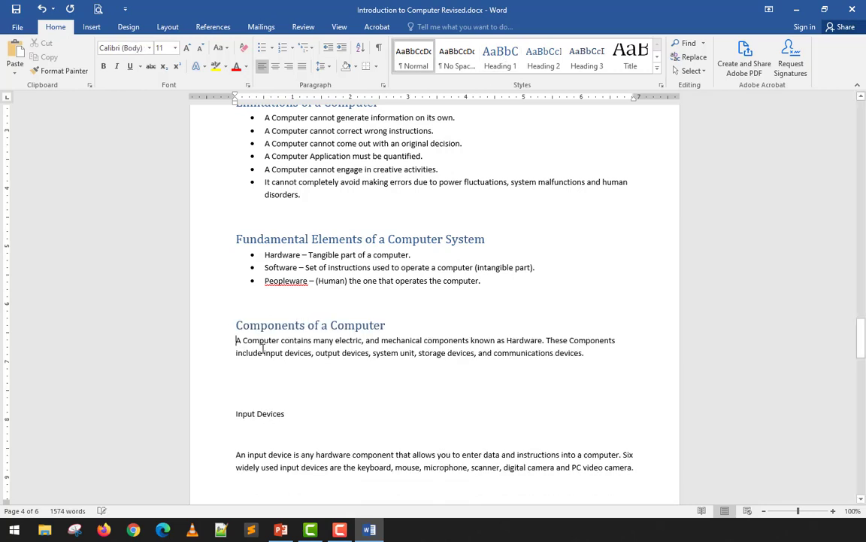
Remove the blank lines above and below "Input Devices" and apply the Heading 2 style to it
click(261, 370)
key(Delete)
key(Delete)
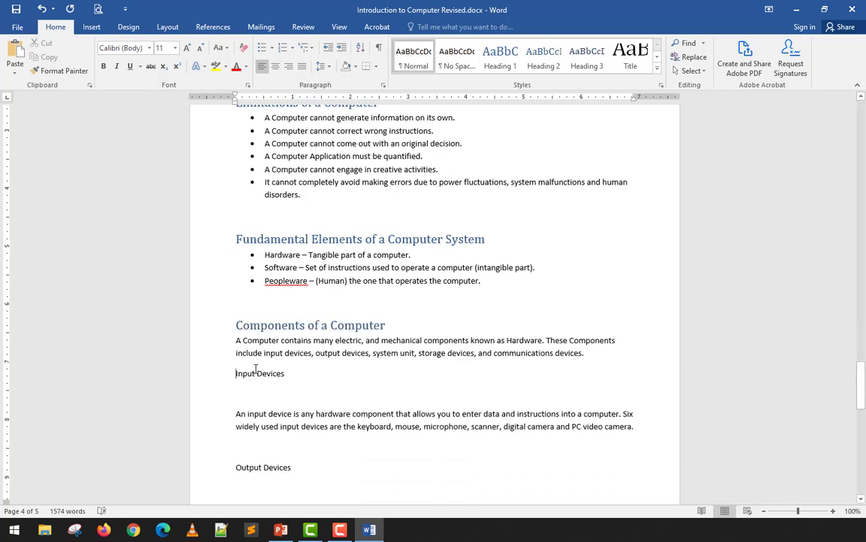
click(543, 56)
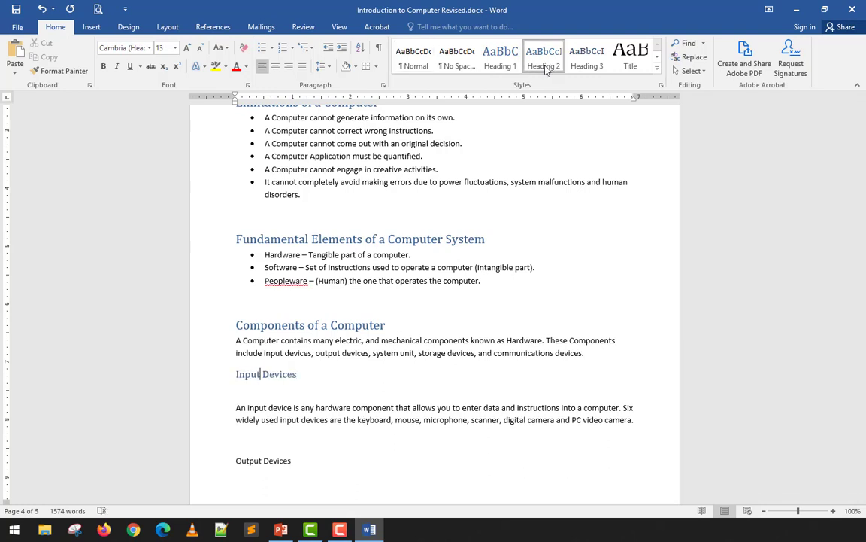
click(265, 391)
key(Delete)
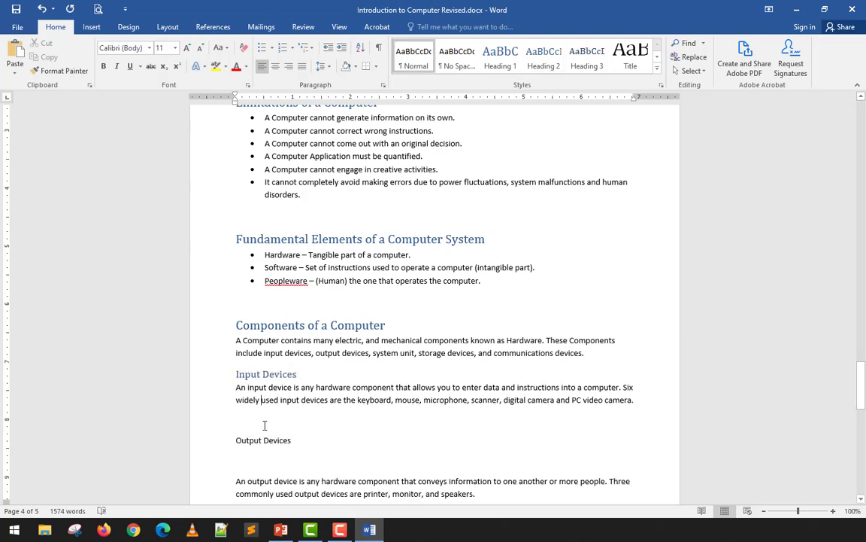
Apply the Heading 2 style to "Output Devices" and delete the blank lines above and below it
key(Delete)
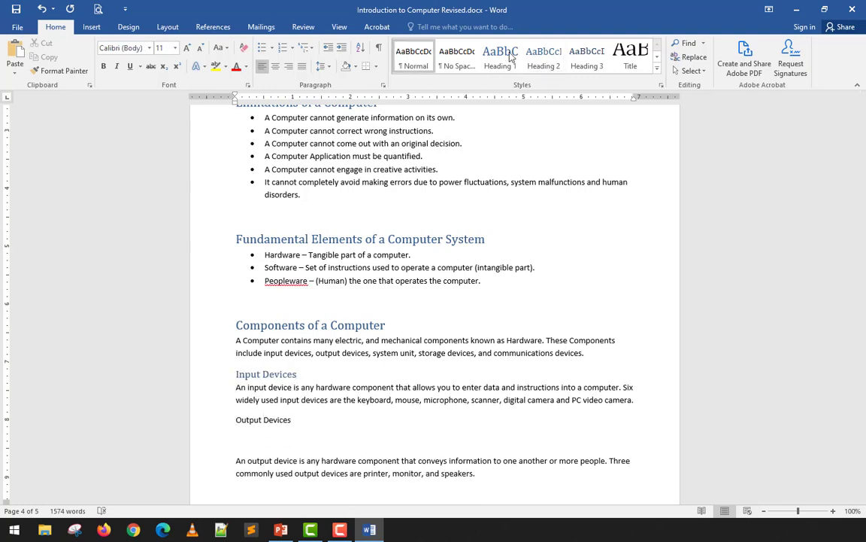
click(543, 57)
click(266, 443)
key(Delete)
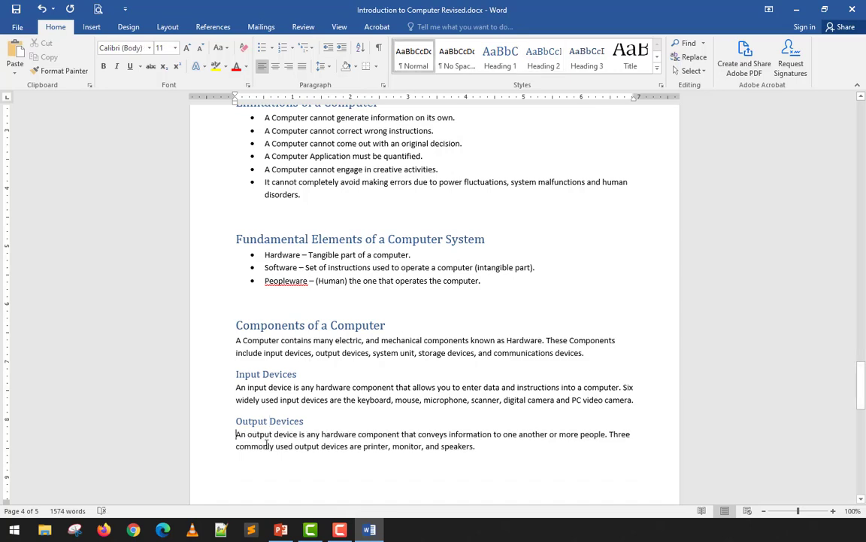
scroll(265, 391, down, 7)
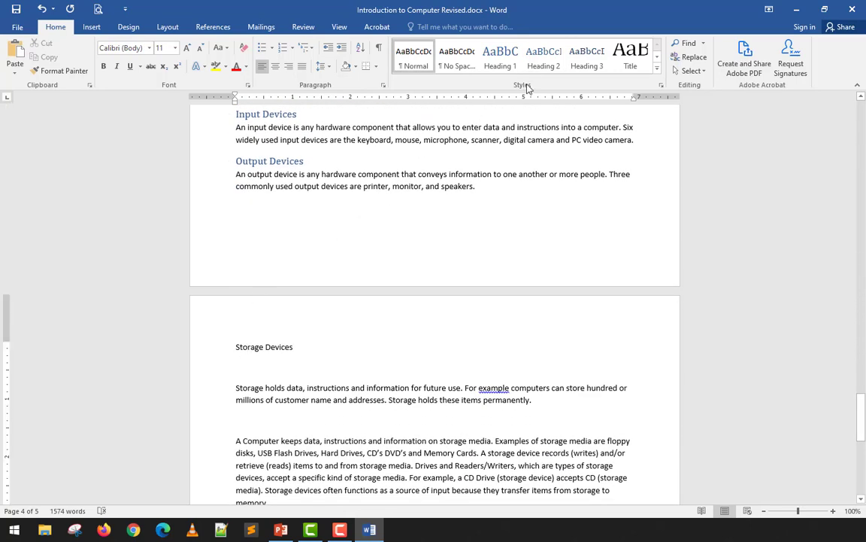
Modify the Heading 1 style, starting from the "Computer" heading, to use the Bahnschrift font
scroll(262, 421, down, 10)
scroll(308, 417, up, 15)
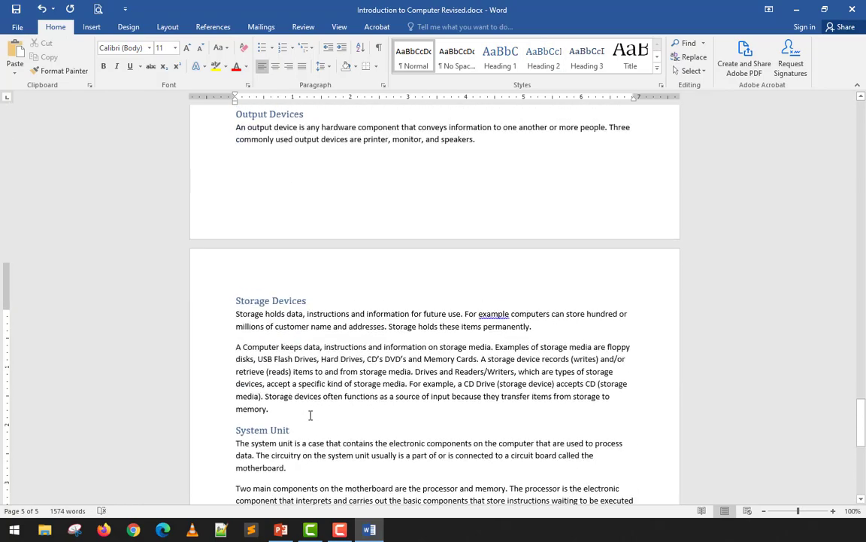
scroll(310, 415, up, 15)
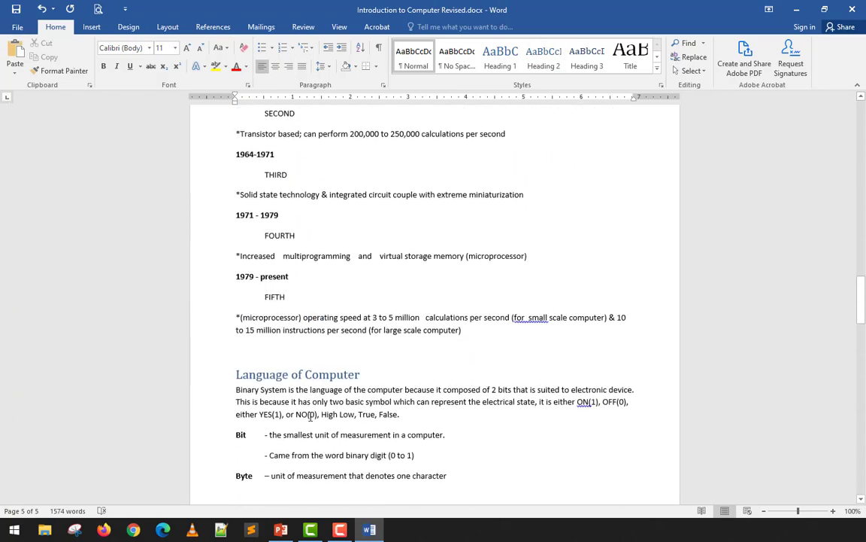
scroll(310, 416, up, 20)
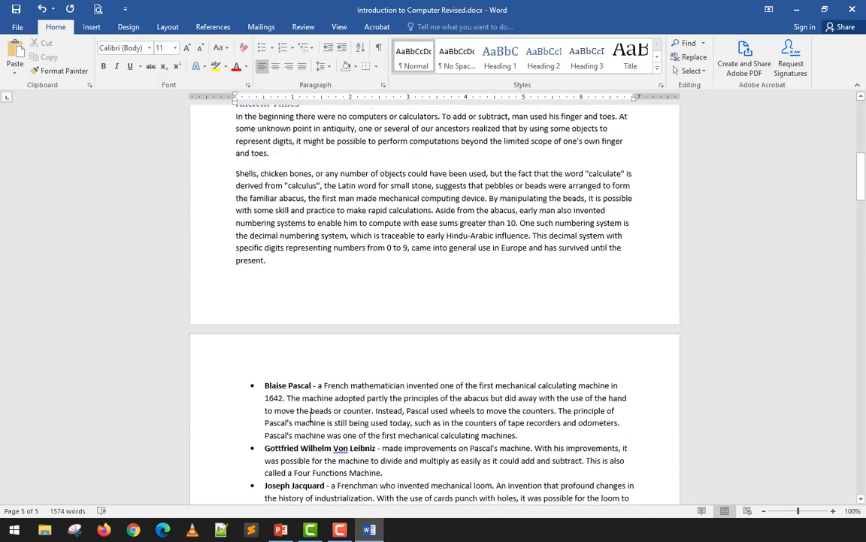
scroll(310, 416, up, 1)
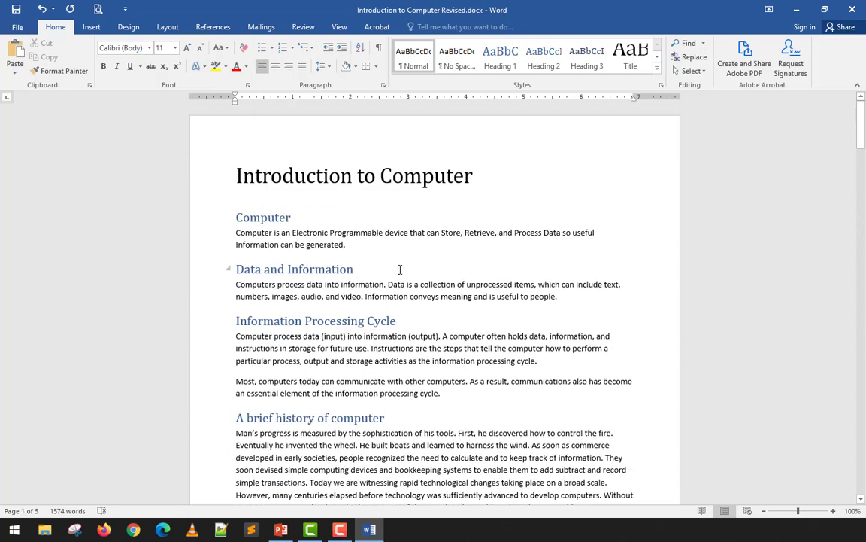
click(266, 216)
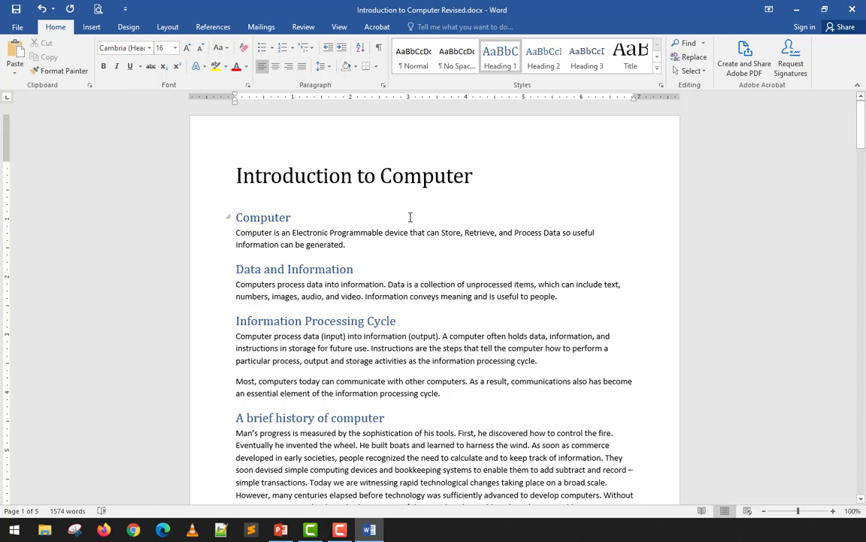
right_click(504, 62)
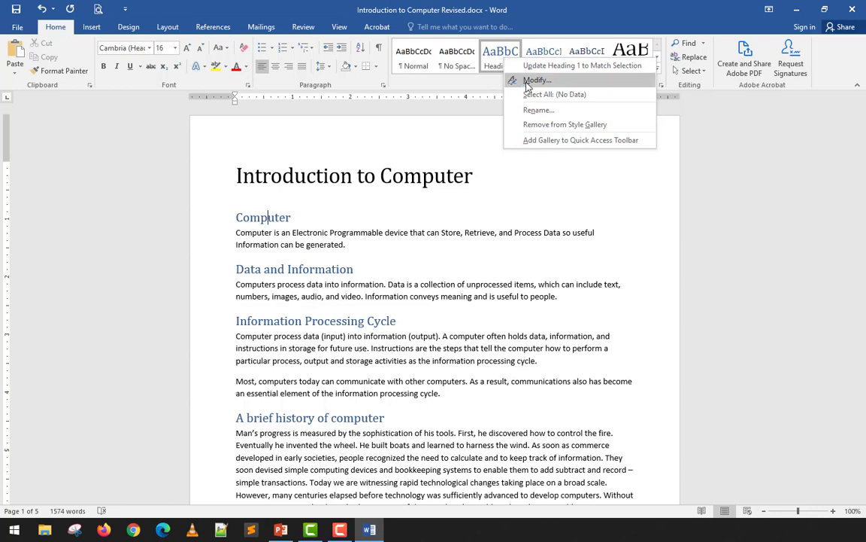
click(536, 81)
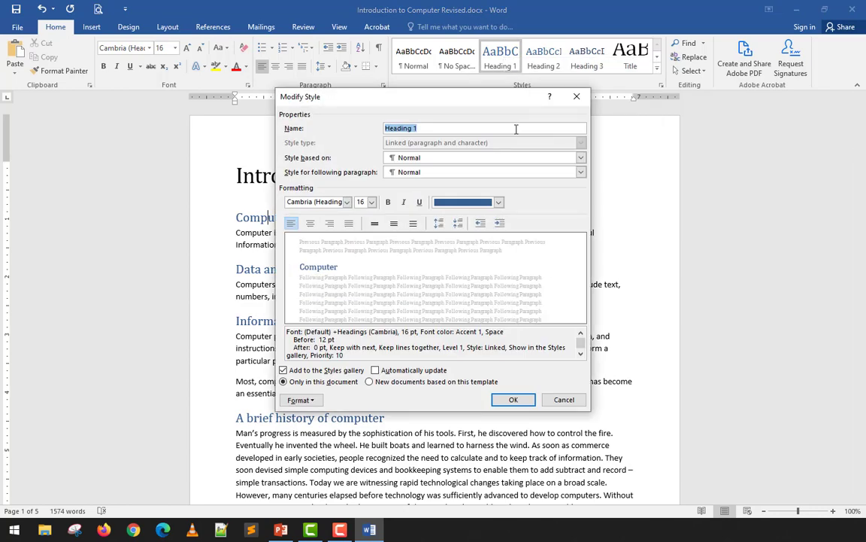
click(347, 201)
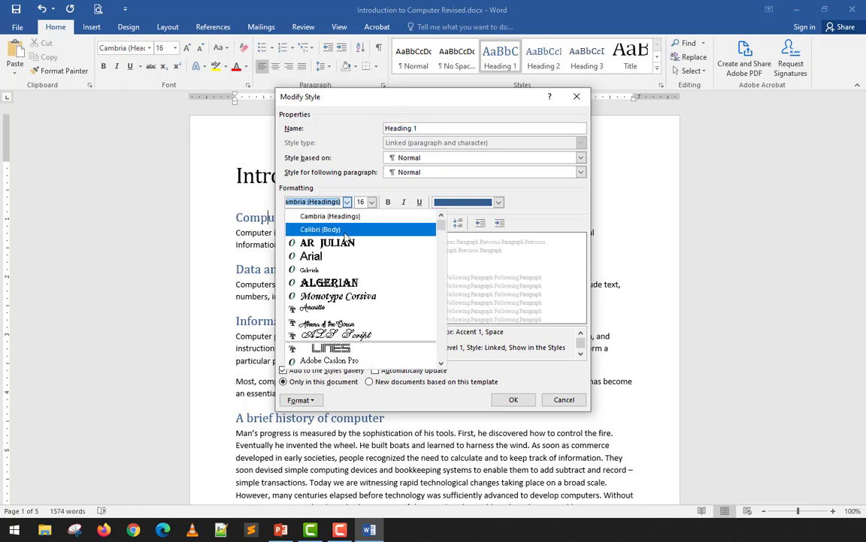
scroll(346, 248, down, 7)
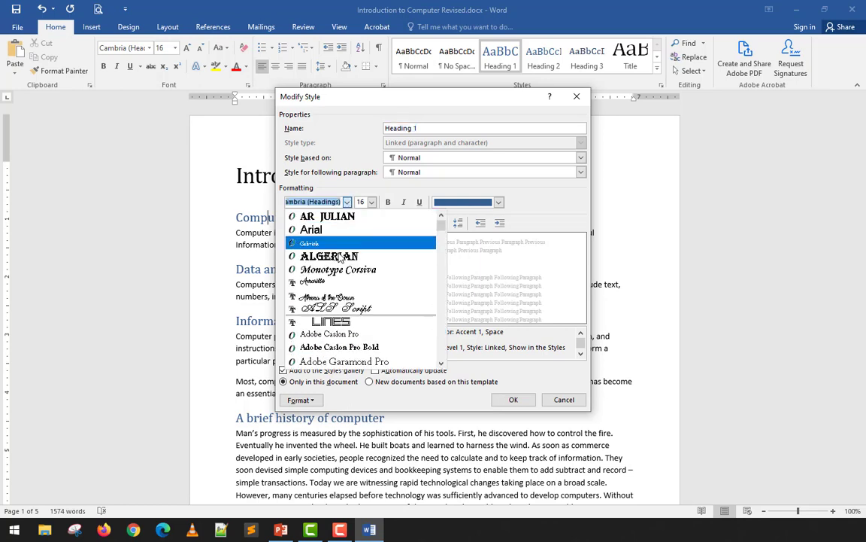
scroll(346, 313, down, 5)
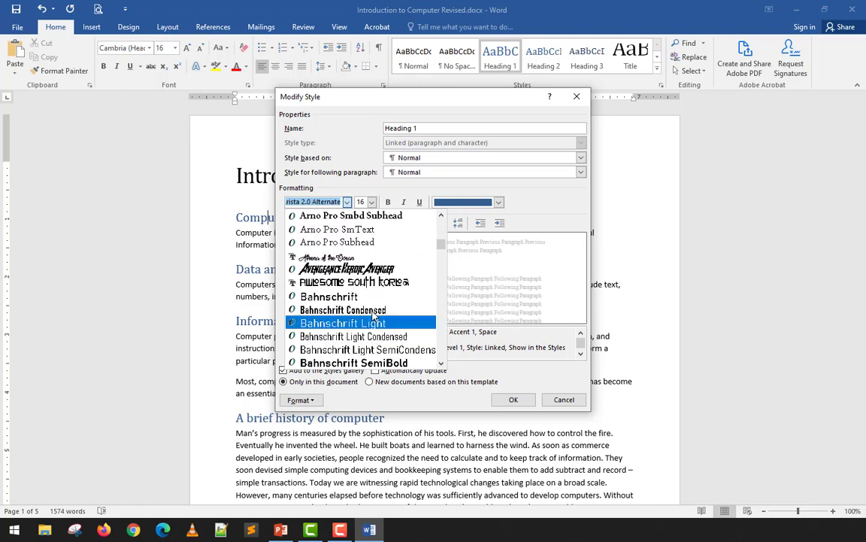
click(369, 302)
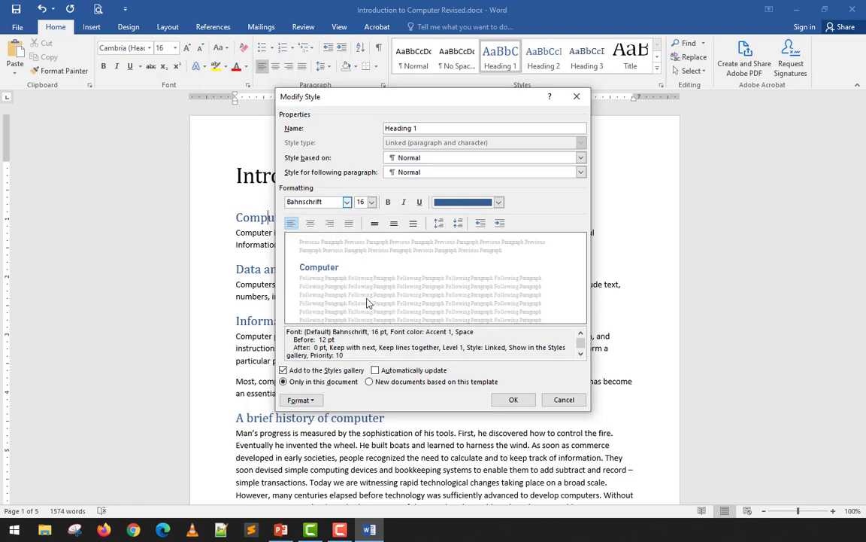
Give the Heading 1 style a dark Text 1 font colour and bold formatting, and apply the style changes
click(497, 203)
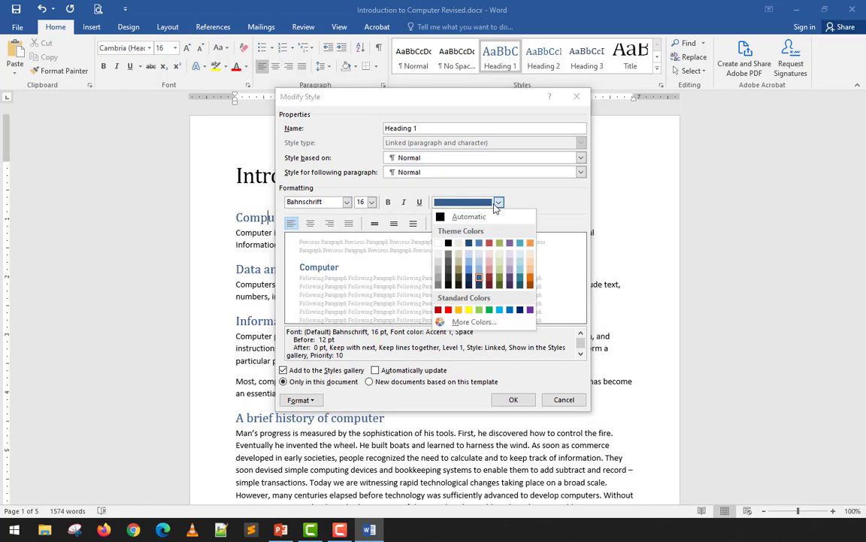
click(448, 278)
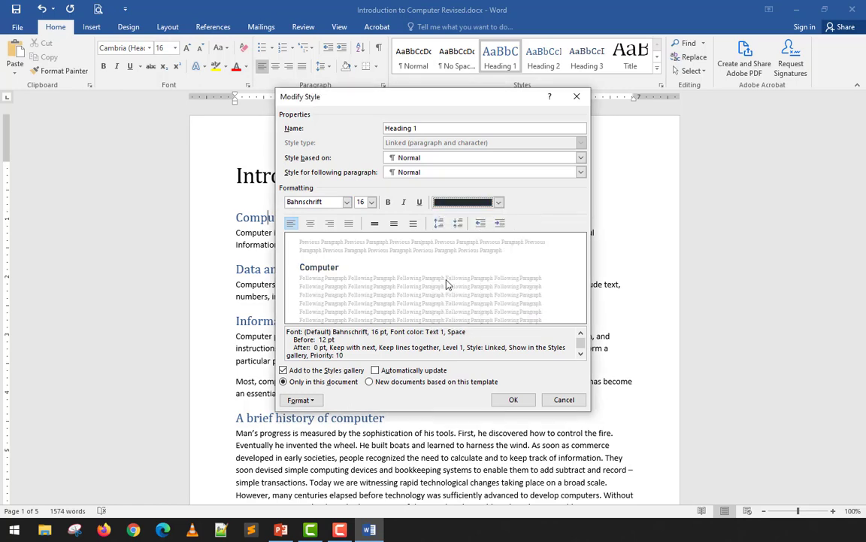
click(386, 205)
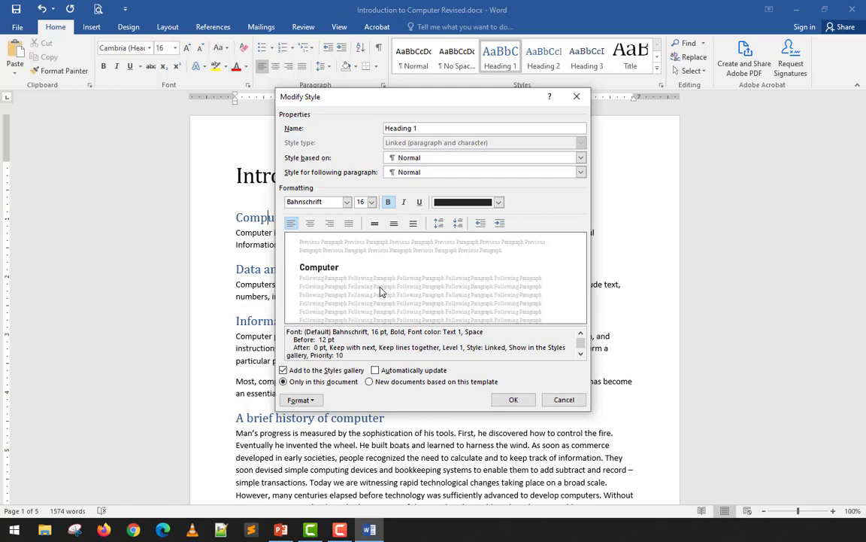
click(513, 400)
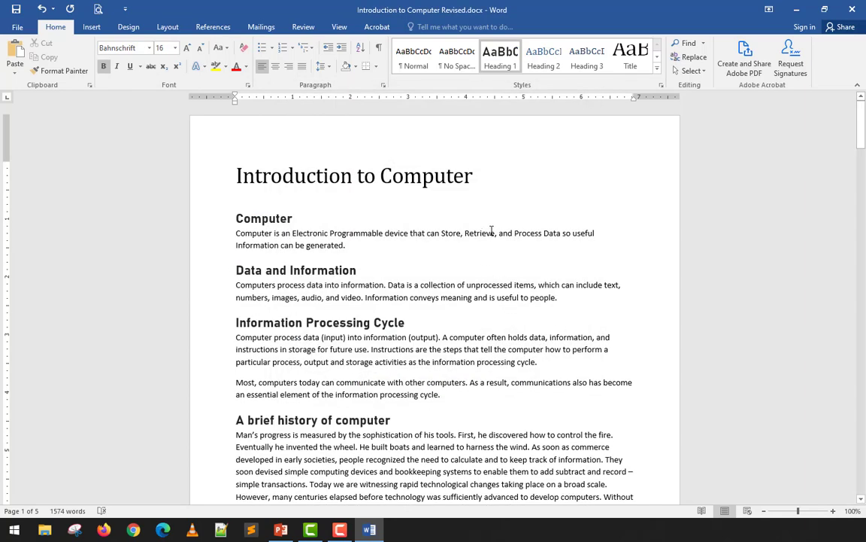
Modify the Heading 2 style, starting from the "Ancient Times" heading, to use the Arial font
scroll(400, 308, down, 10)
scroll(400, 308, down, 12)
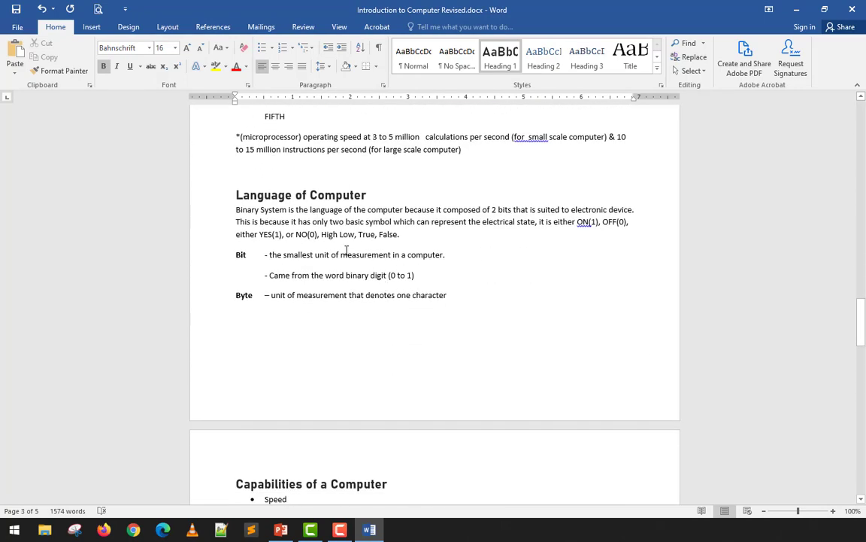
scroll(346, 250, down, 11)
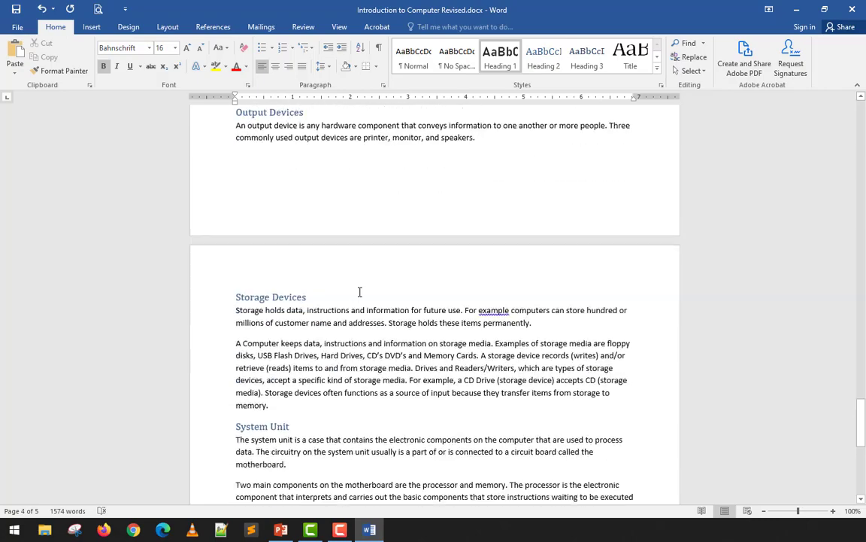
scroll(361, 295, down, 8)
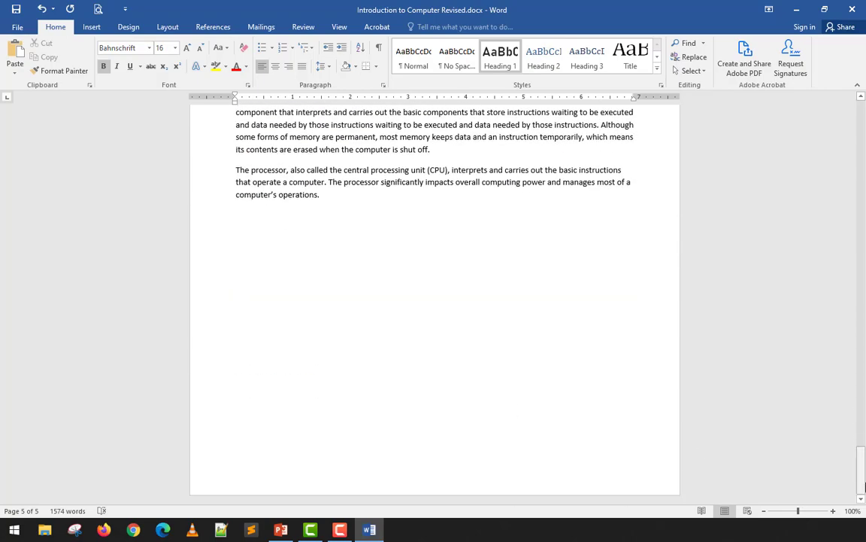
drag(862, 487, 862, 112)
click(268, 218)
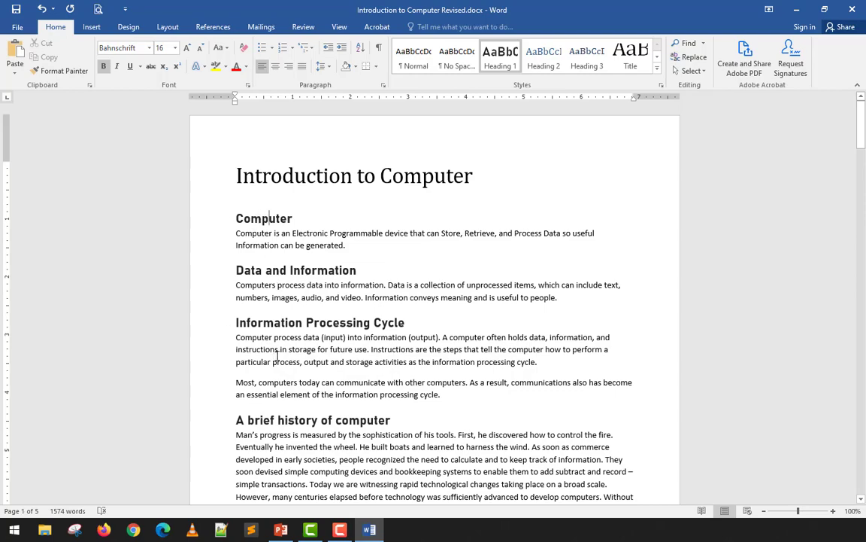
scroll(283, 295, down, 7)
click(252, 274)
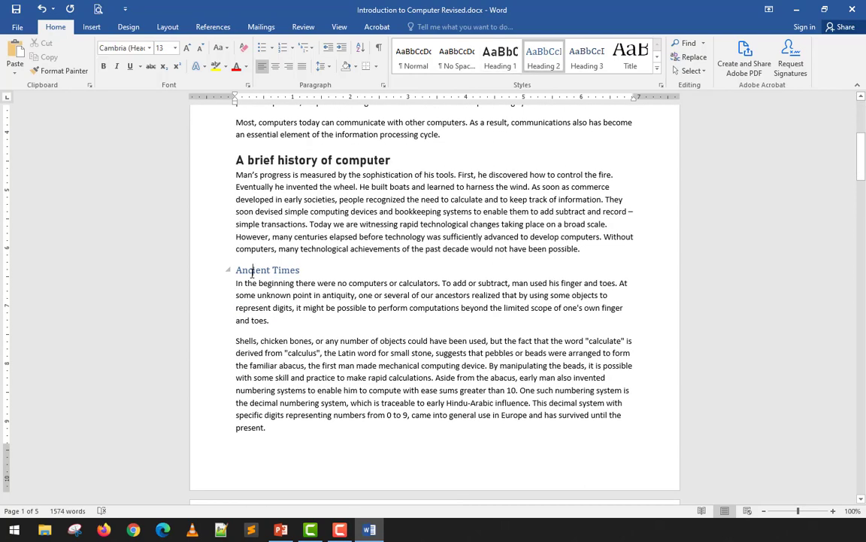
right_click(589, 62)
click(602, 88)
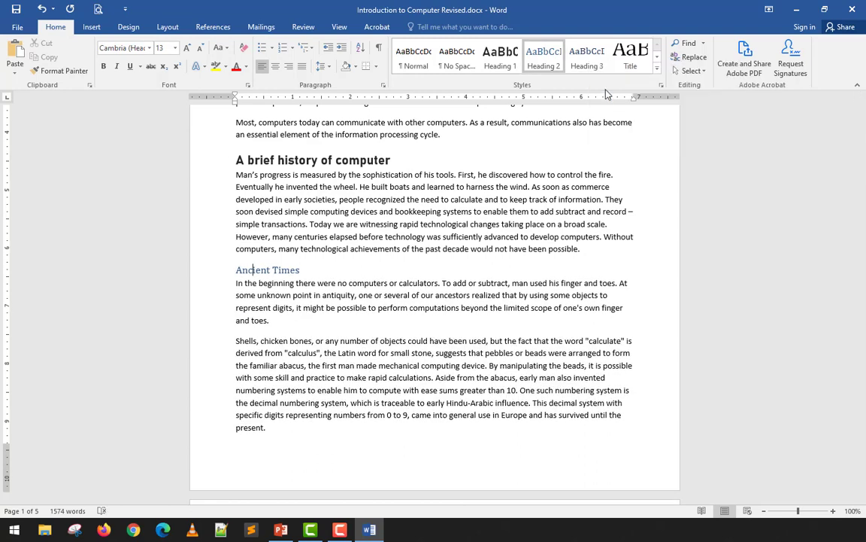
click(347, 201)
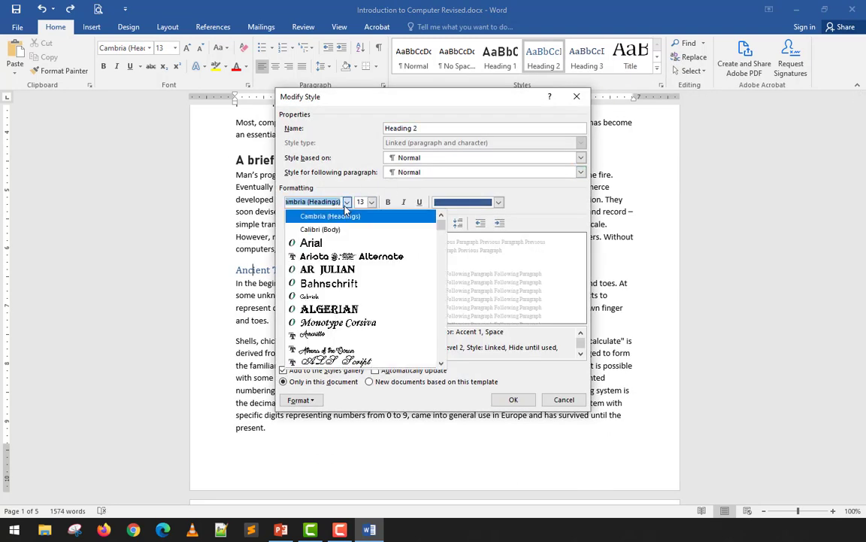
Make the Heading 2 style bold and italic with the standard Orange font colour, and apply the style changes
click(387, 201)
click(403, 201)
click(498, 202)
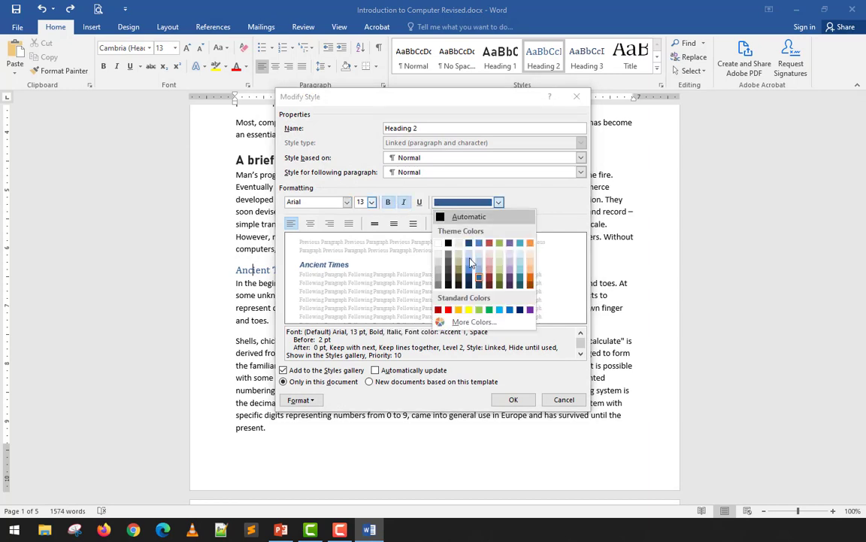
click(458, 309)
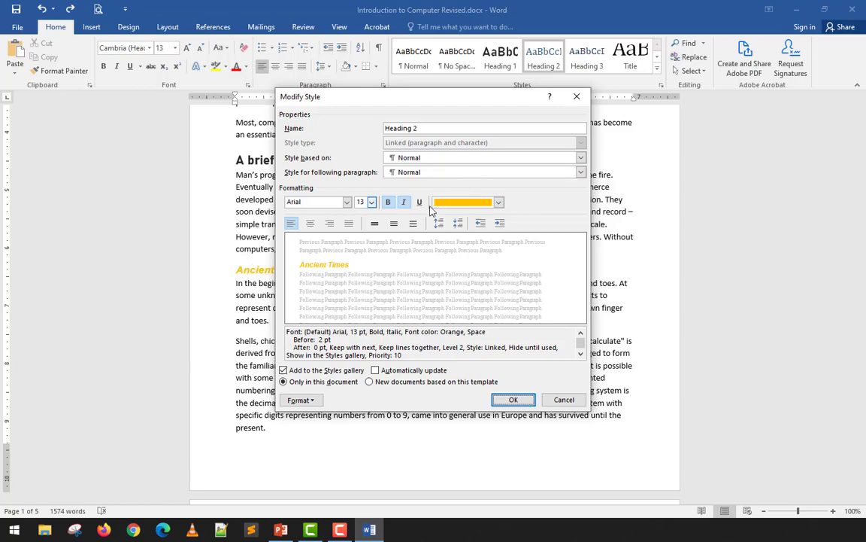
click(513, 399)
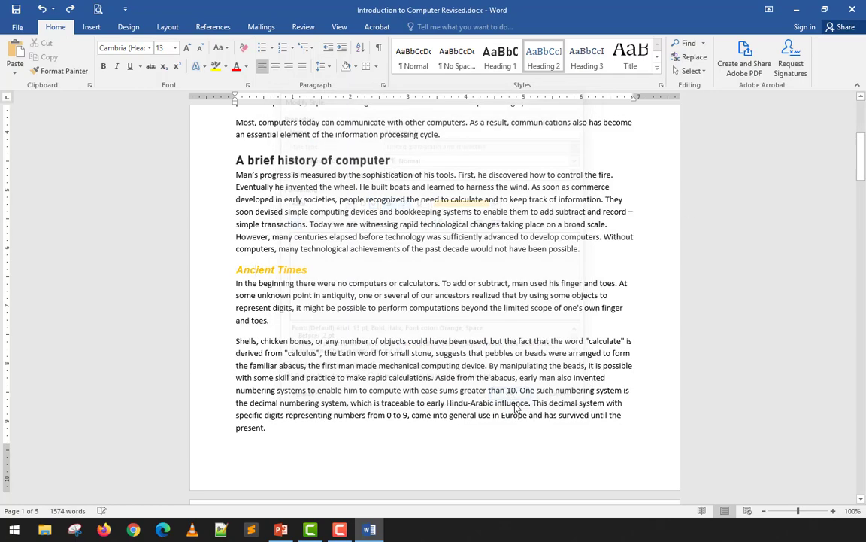
Review the document's headings from start to end to check the modified Heading 1 and Heading 2 formatting
scroll(411, 325, down, 20)
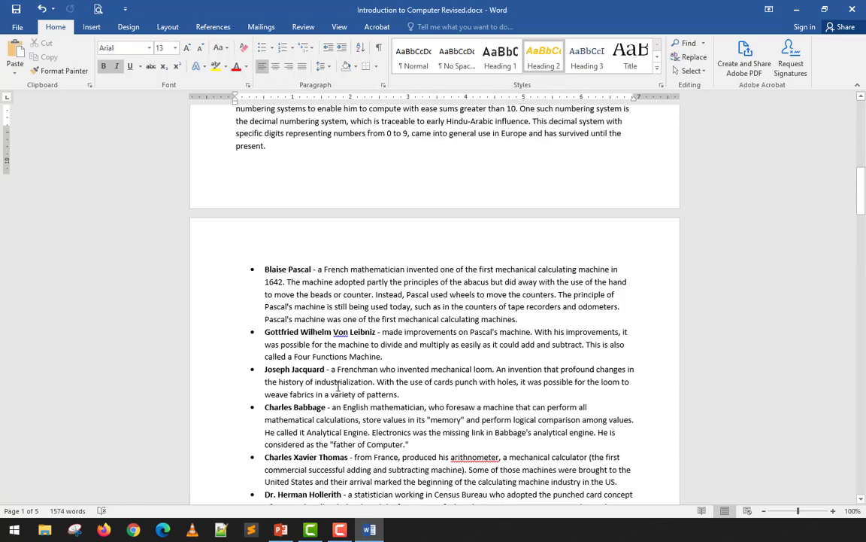
scroll(337, 391, down, 20)
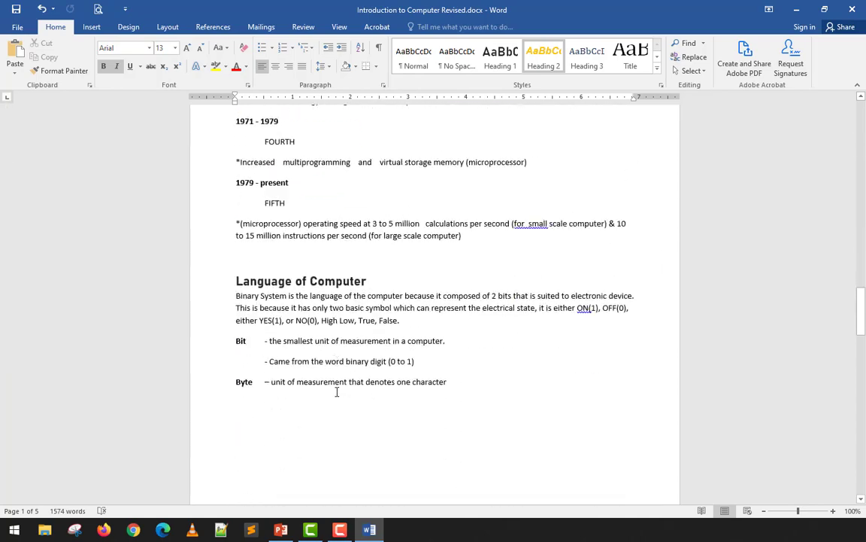
scroll(337, 391, down, 20)
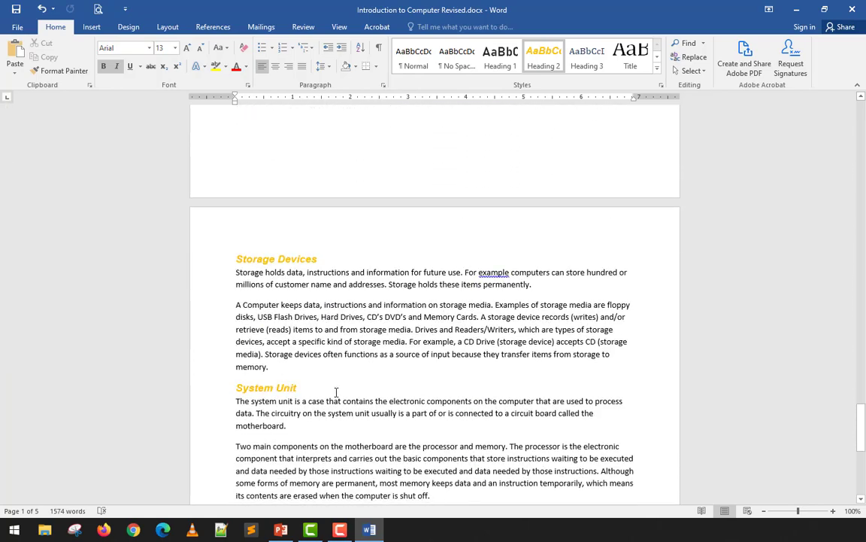
drag(862, 471, 862, 120)
scroll(460, 296, down, 3)
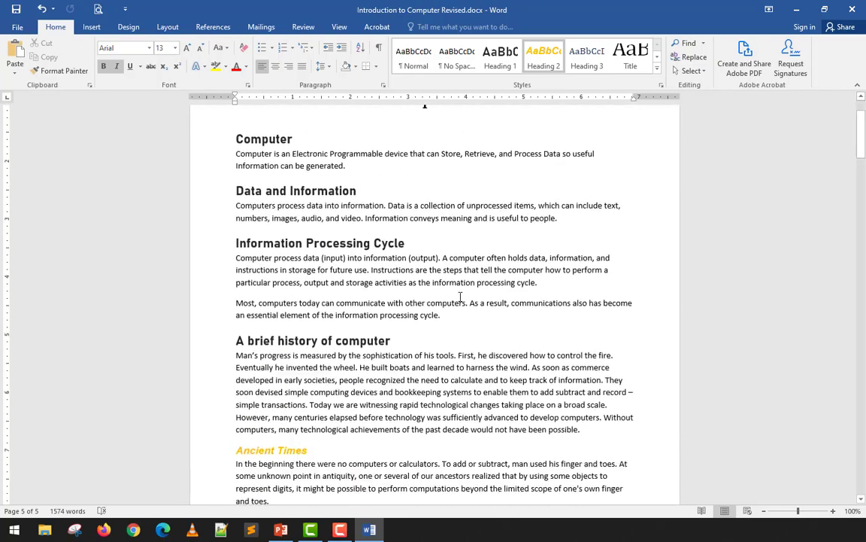
click(257, 414)
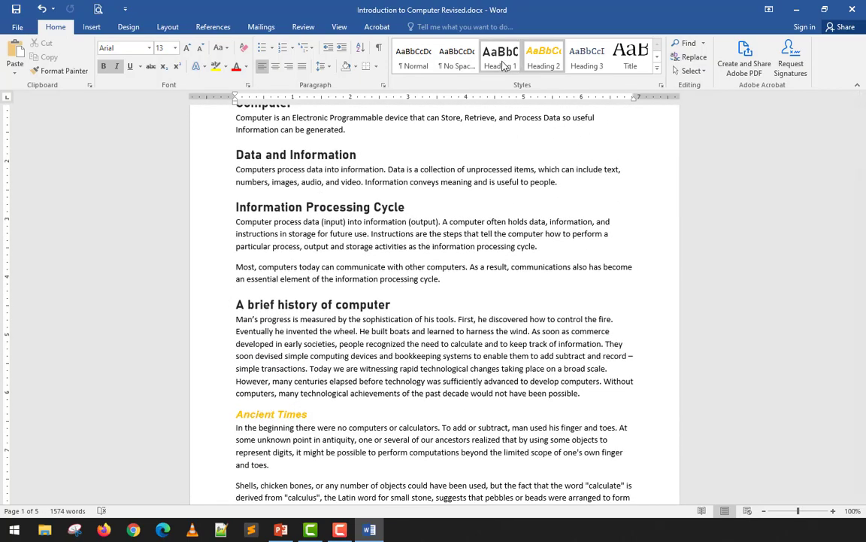
scroll(360, 193, up, 3)
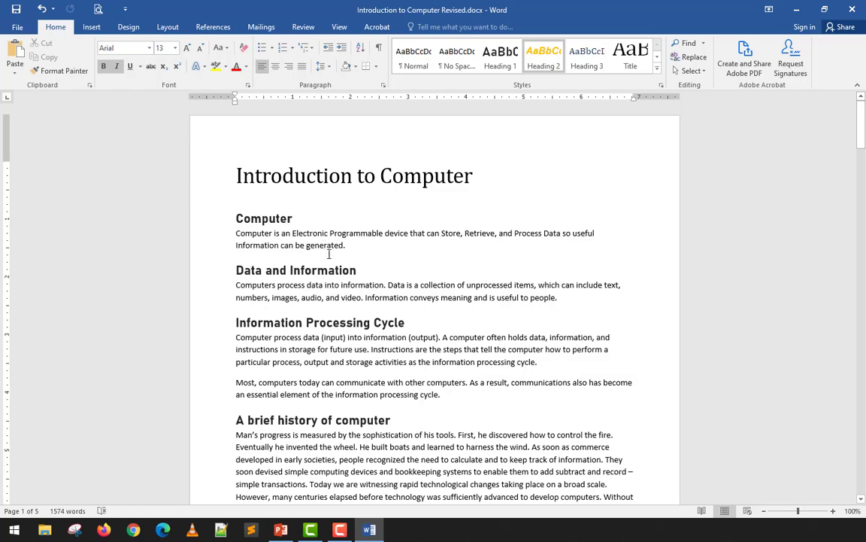
scroll(329, 254, down, 3)
scroll(329, 254, up, 3)
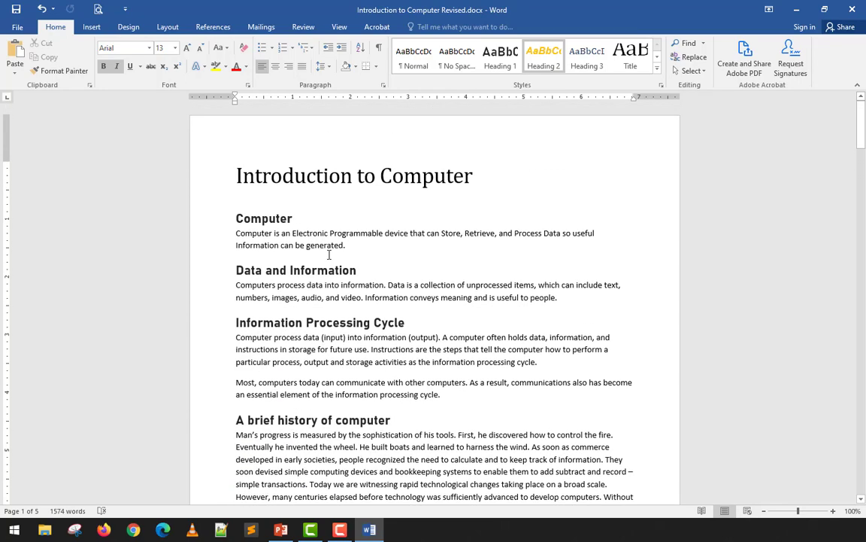
Save the document and look over the full gallery of available styles without applying one
click(17, 11)
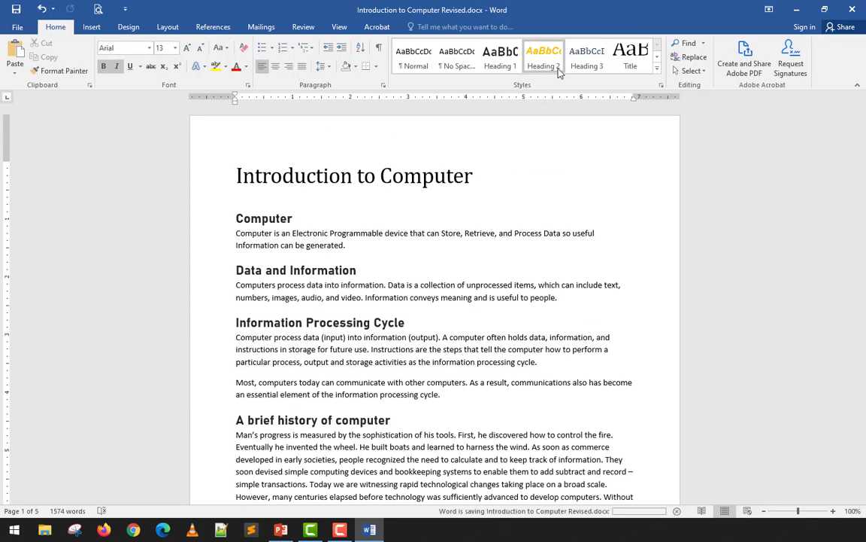
click(656, 69)
scroll(571, 57, down, 1)
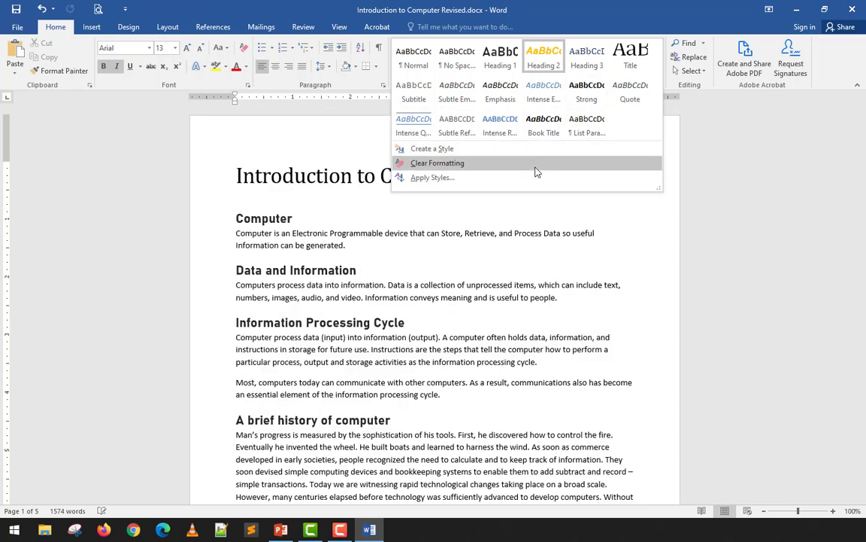
click(465, 250)
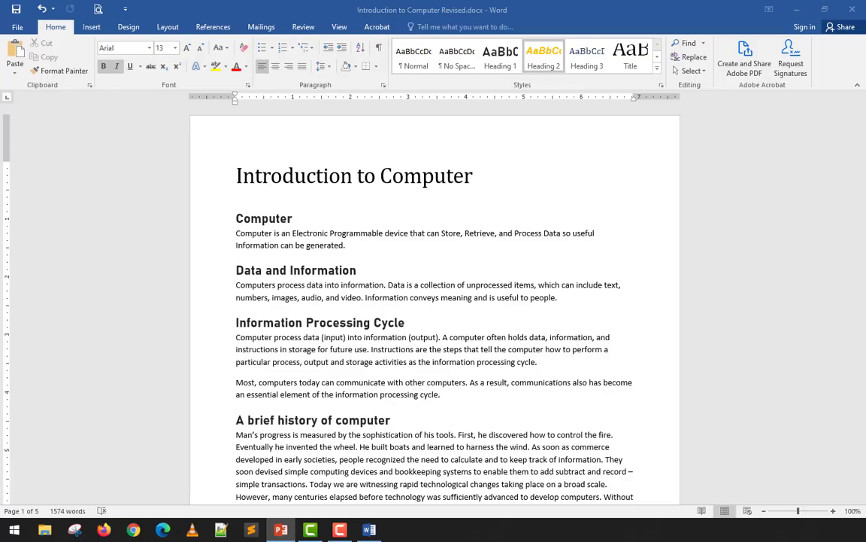
Look through the document's Heading 1 and Heading 2 formatting and check the styles on the title and the "Computer" heading
scroll(508, 347, down, 2)
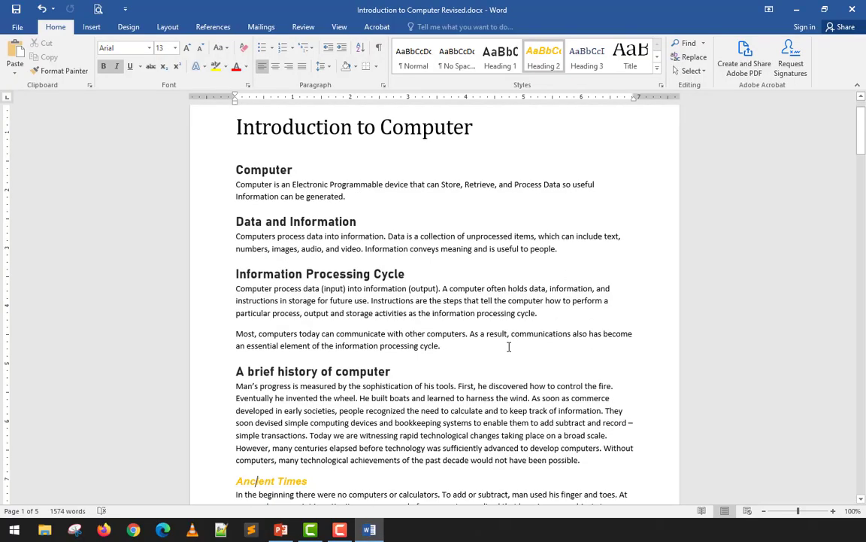
scroll(421, 293, up, 2)
scroll(374, 262, down, 3)
scroll(374, 262, down, 4)
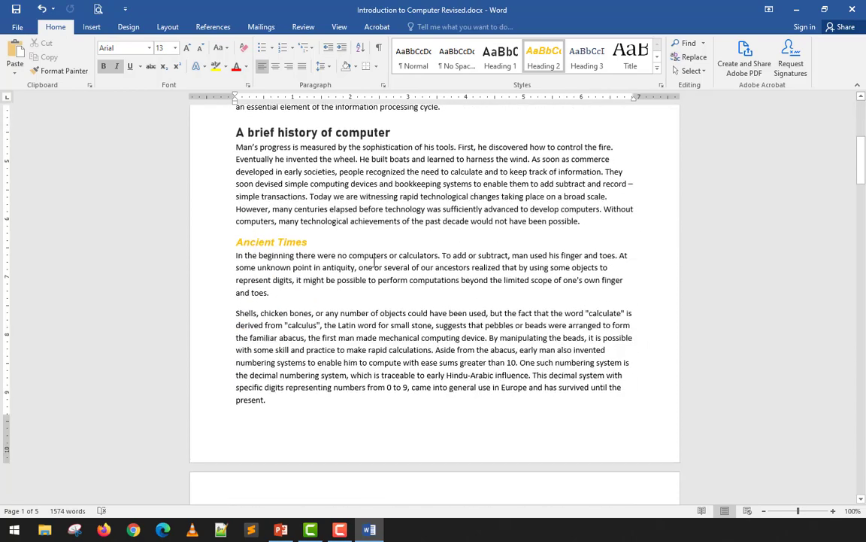
scroll(317, 323, down, 8)
scroll(316, 322, down, 15)
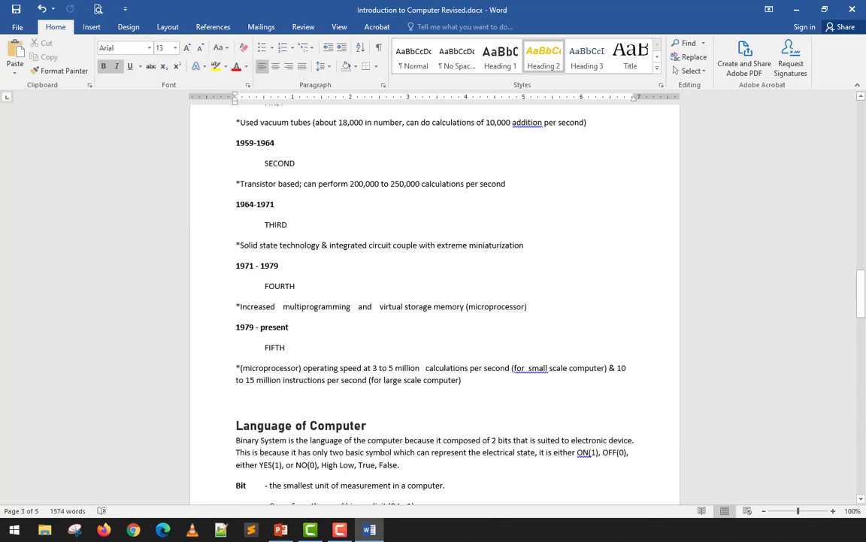
drag(862, 299, 851, 114)
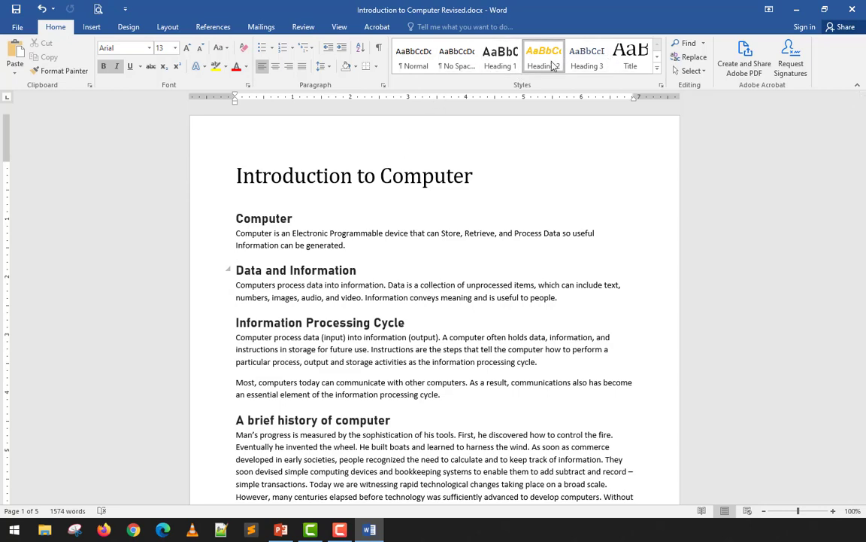
click(424, 177)
click(325, 213)
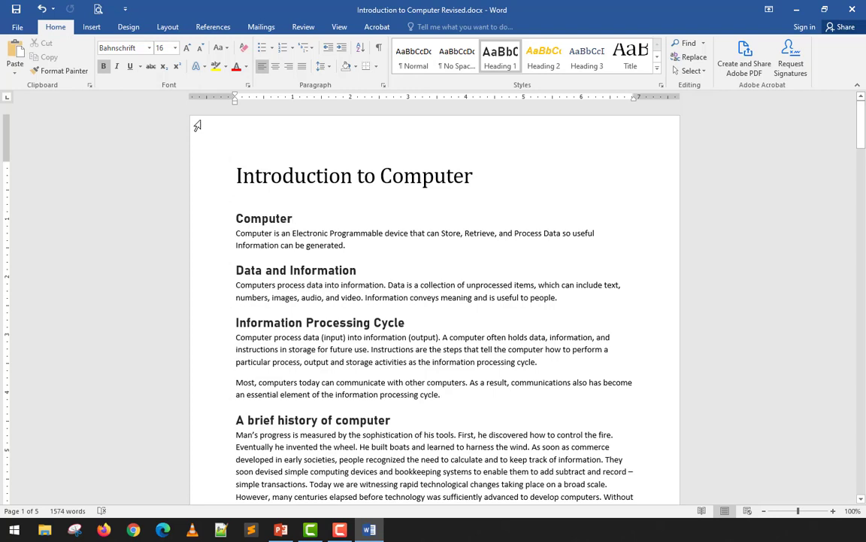
Apply the Black & White (Numbered) style set to the whole document
click(128, 27)
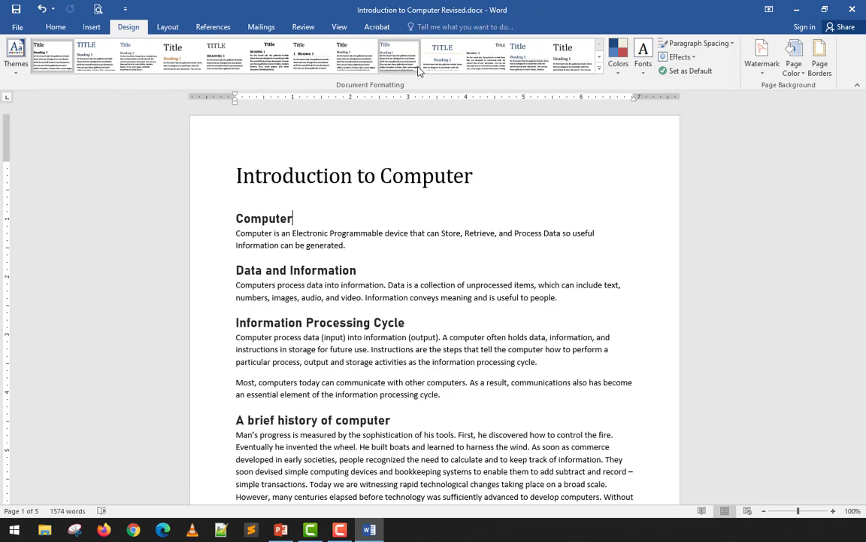
click(60, 29)
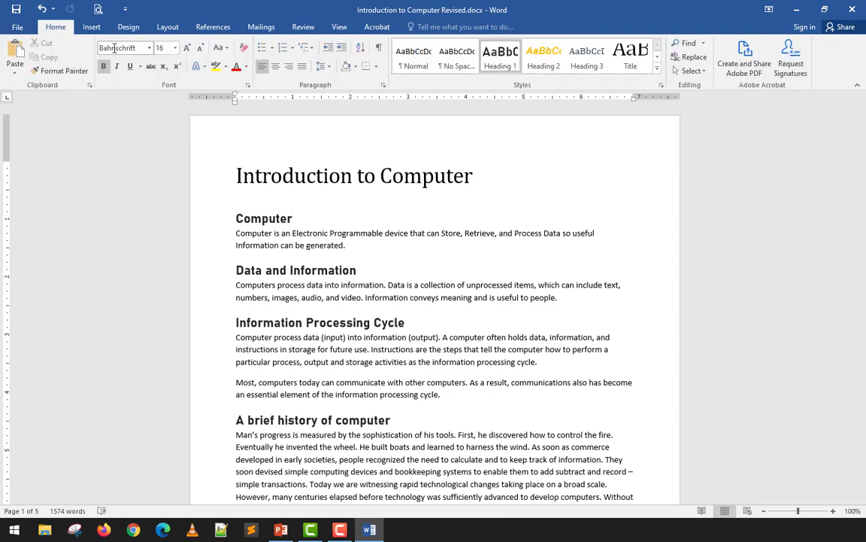
click(125, 27)
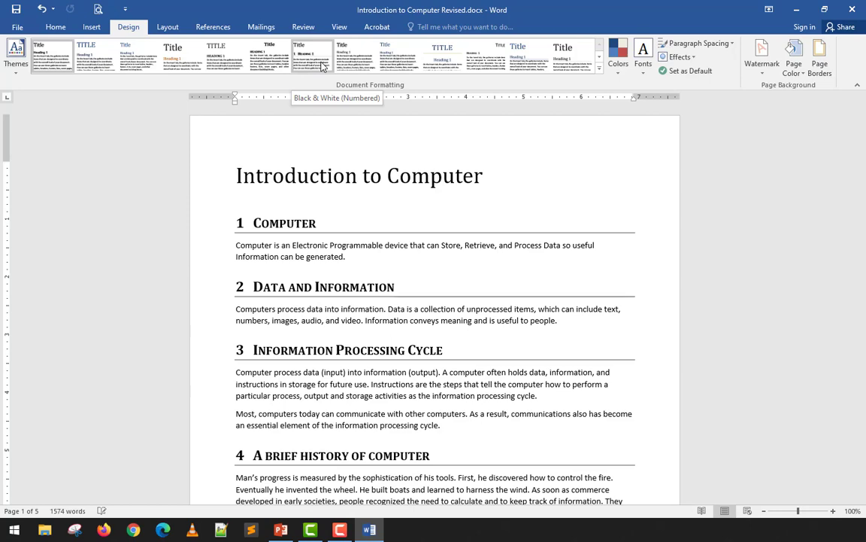
click(323, 66)
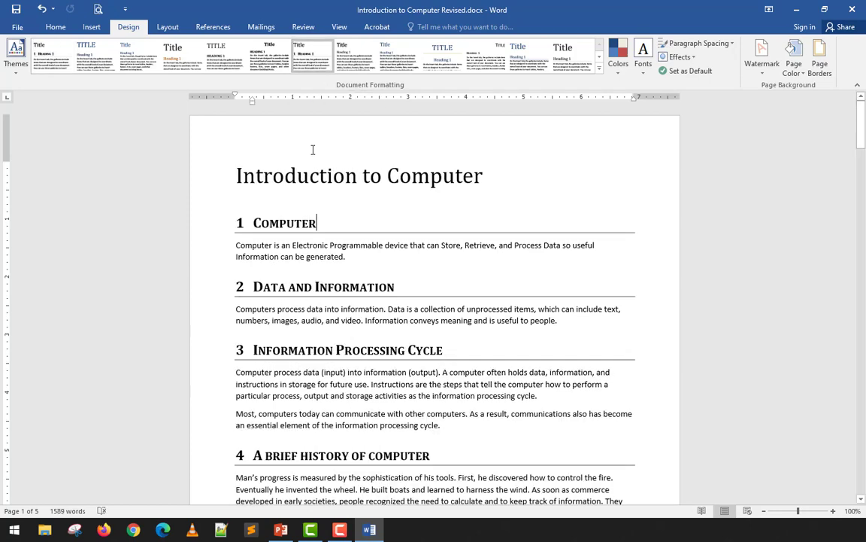
Examine the numbered headings and subheadings from the title through to the document's last page
click(328, 208)
scroll(236, 209, down, 2)
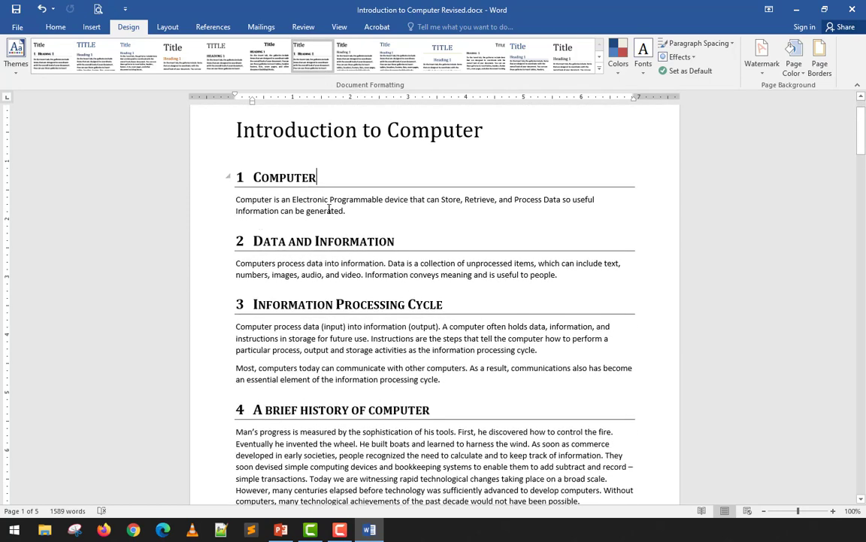
scroll(248, 170, up, 2)
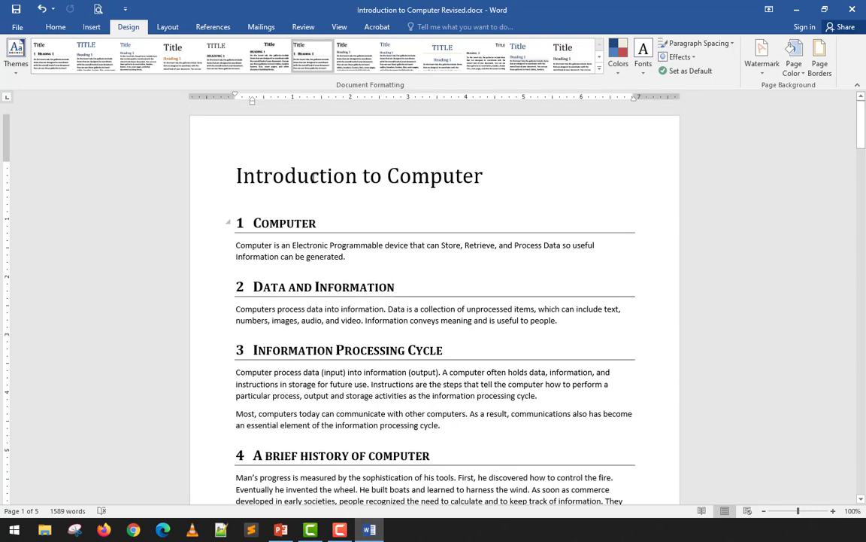
scroll(361, 224, down, 2)
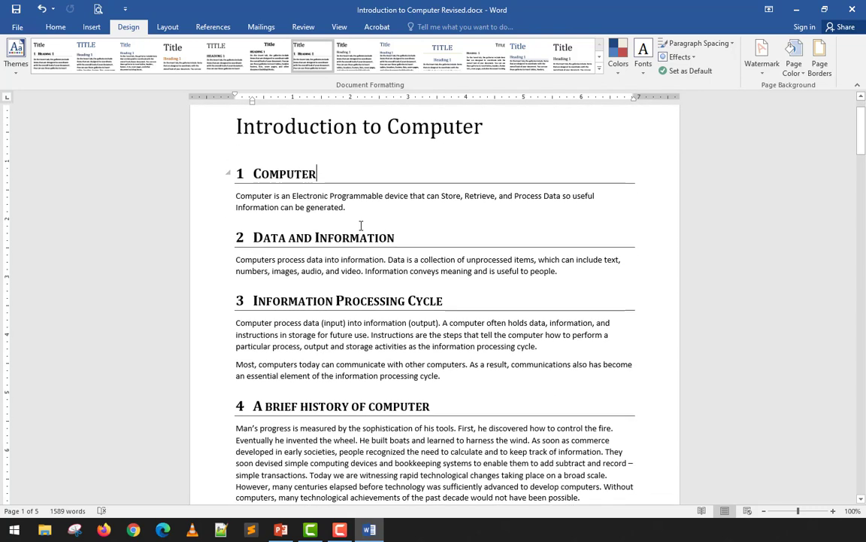
scroll(361, 227, down, 6)
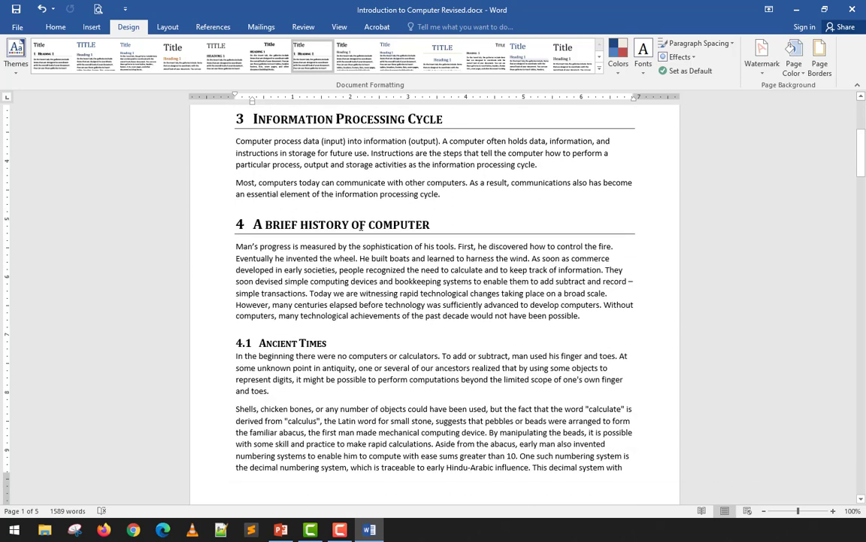
scroll(348, 220, down, 2)
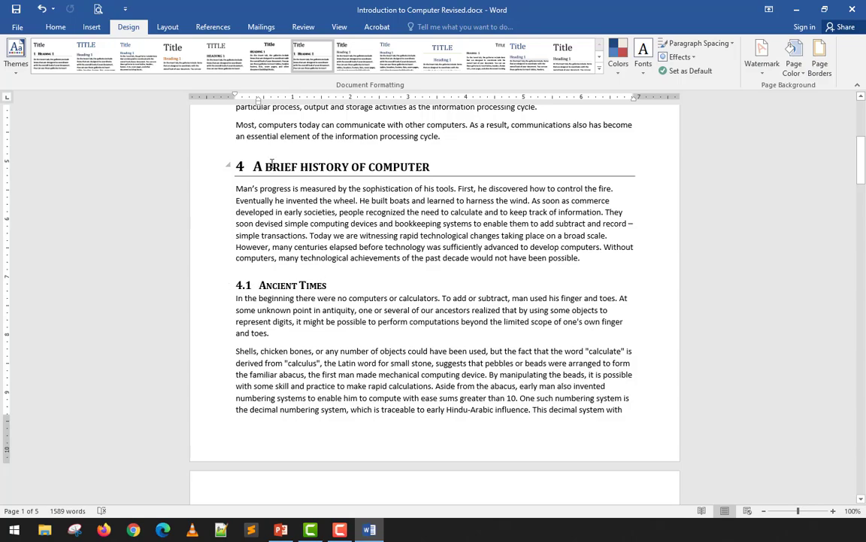
scroll(280, 252, down, 20)
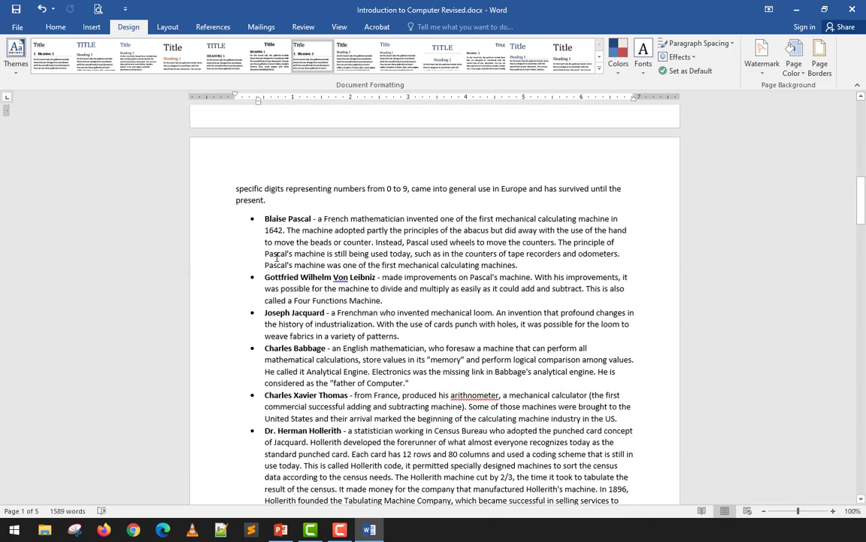
scroll(276, 258, down, 15)
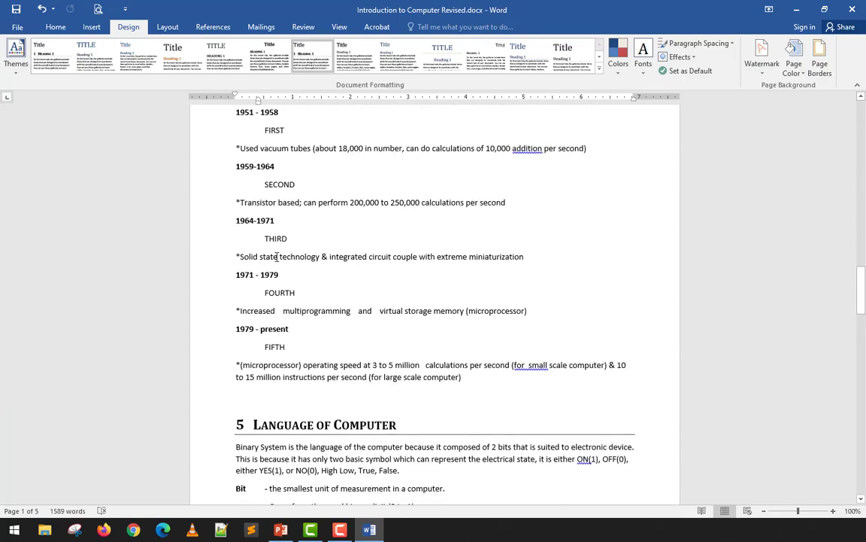
scroll(276, 257, down, 18)
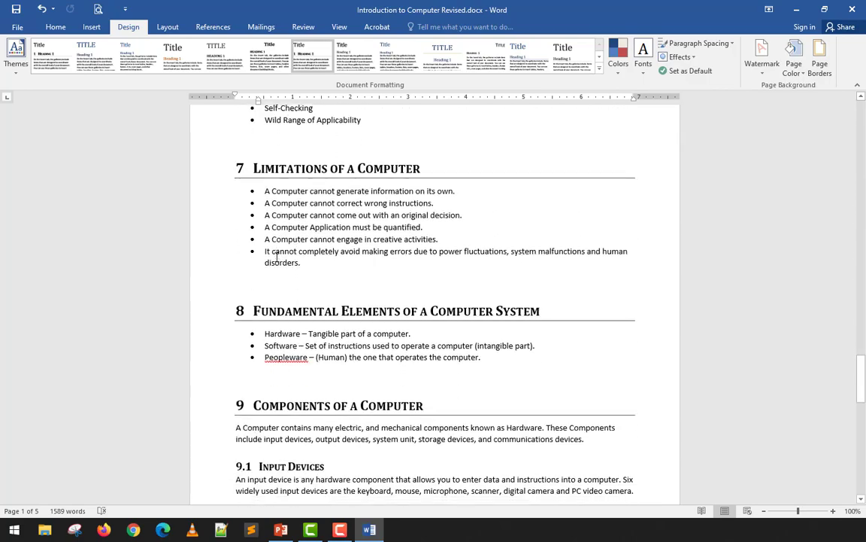
scroll(276, 256, down, 12)
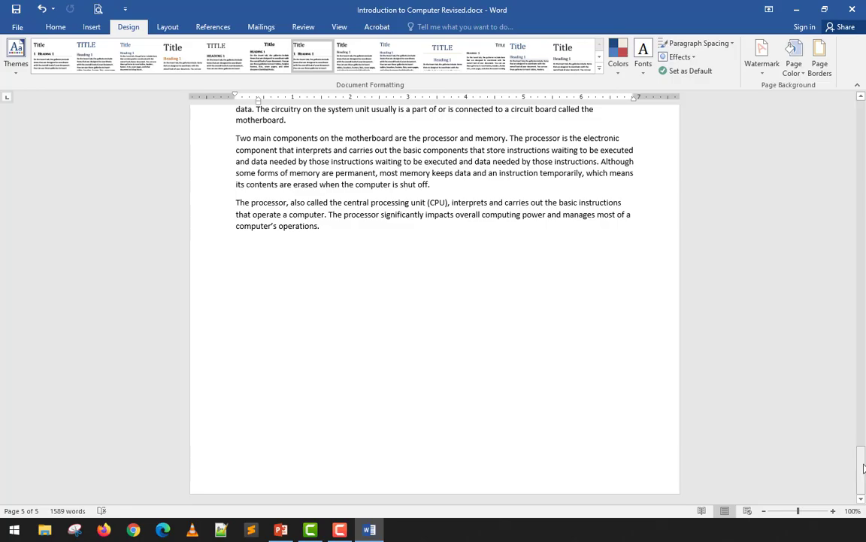
drag(862, 463, 859, 115)
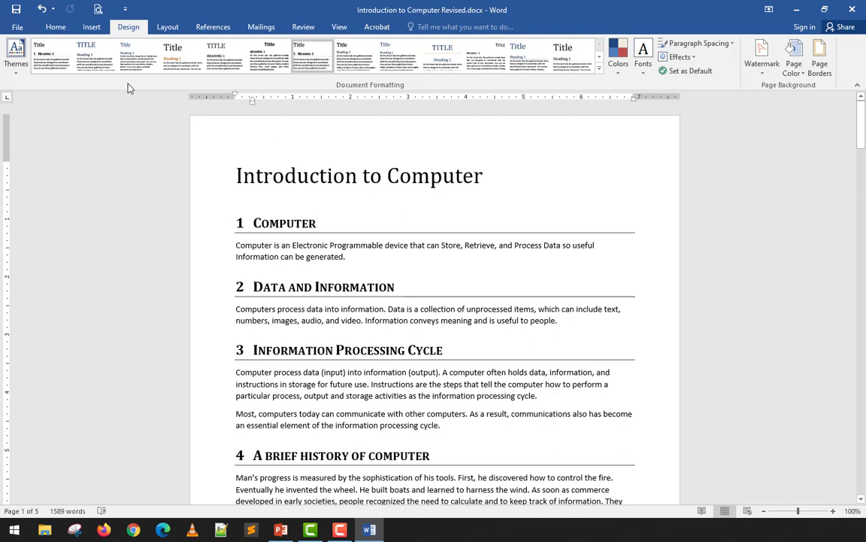
Apply the style set with a centred all-caps title and centred blue headings, and check it on the first page
click(55, 26)
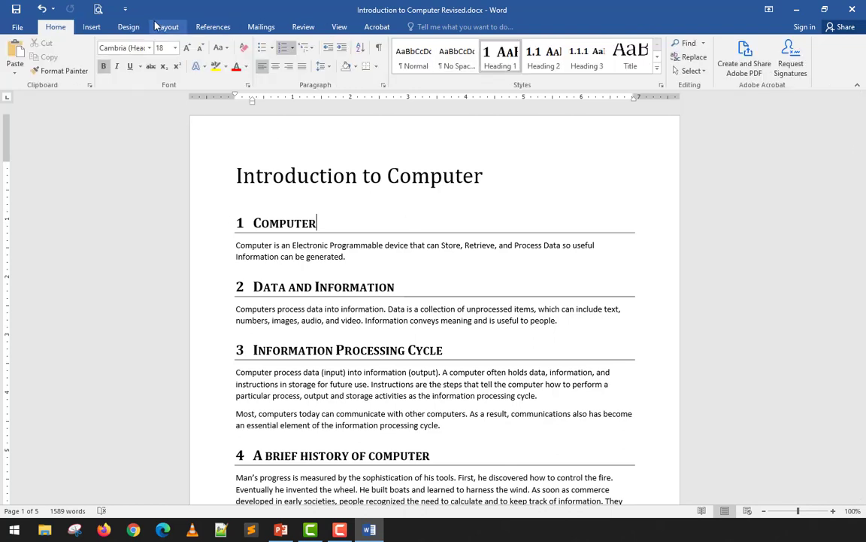
click(129, 28)
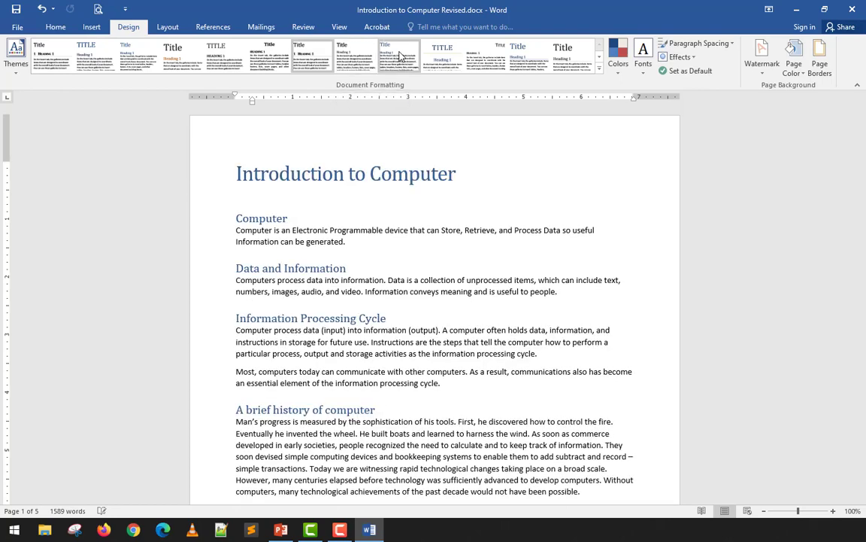
click(442, 61)
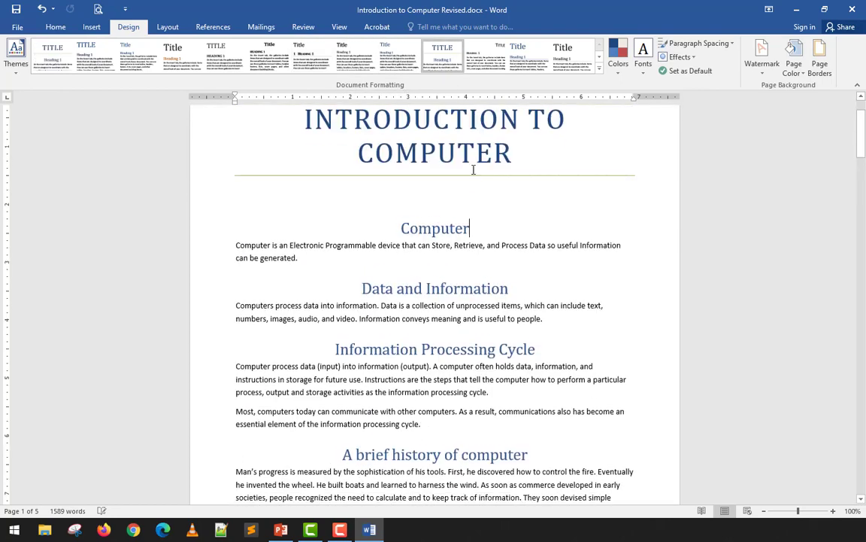
scroll(470, 184, down, 6)
scroll(470, 184, up, 3)
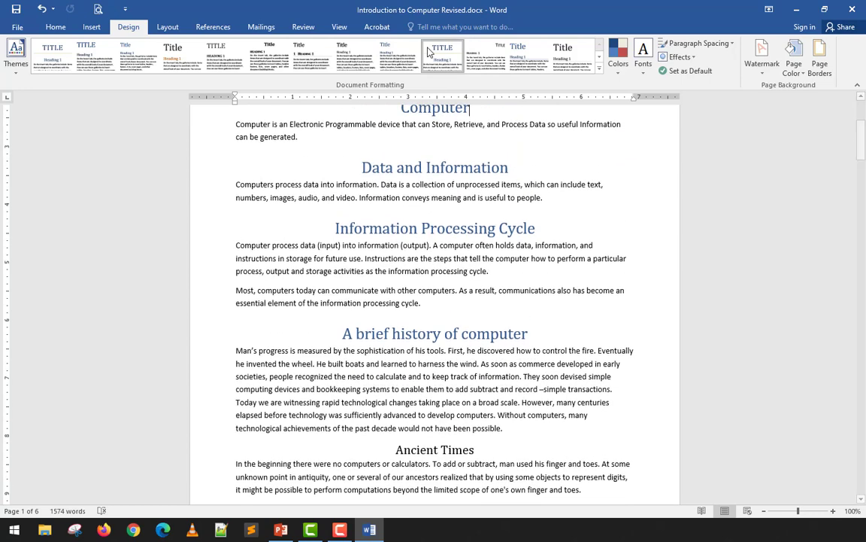
Apply the style set with small-caps headings and justified body text to the document
click(470, 60)
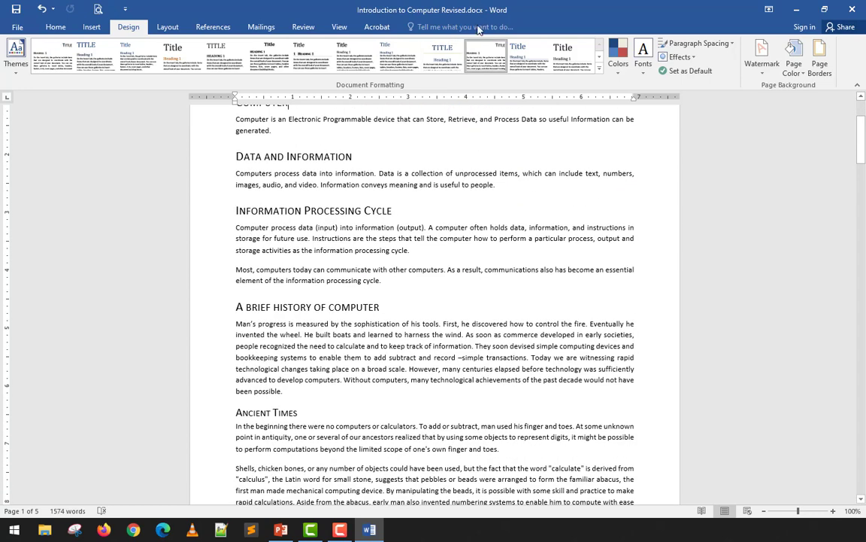
scroll(479, 32, up, 2)
scroll(462, 137, up, 3)
Try the style set with an underlined title, and apply the one with blue-shaded heading bars to the document
click(127, 28)
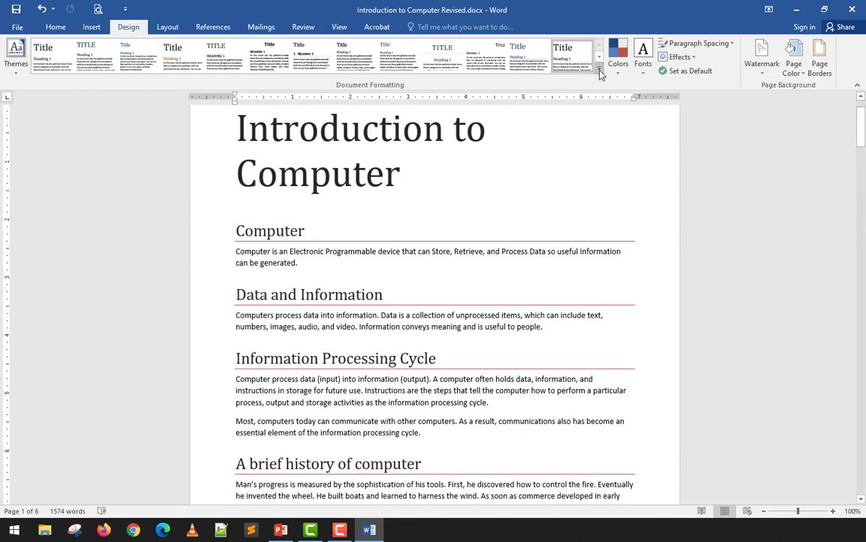
click(600, 70)
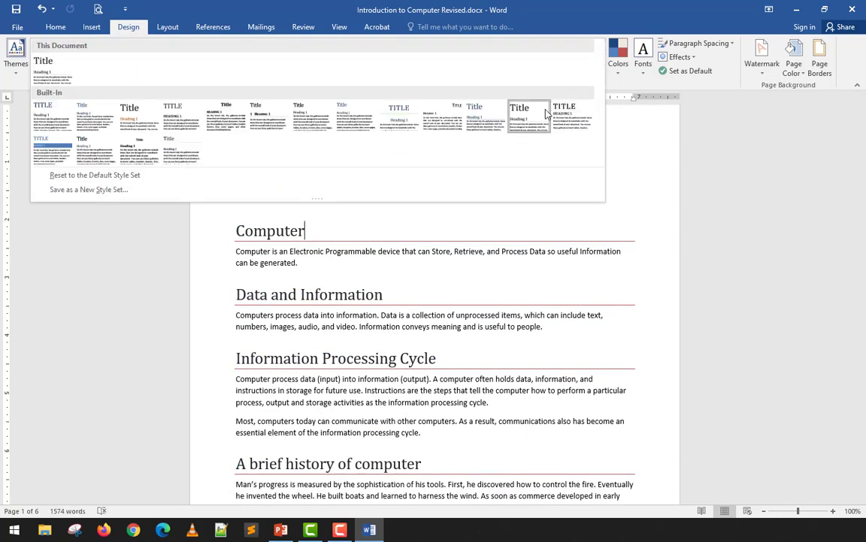
click(49, 149)
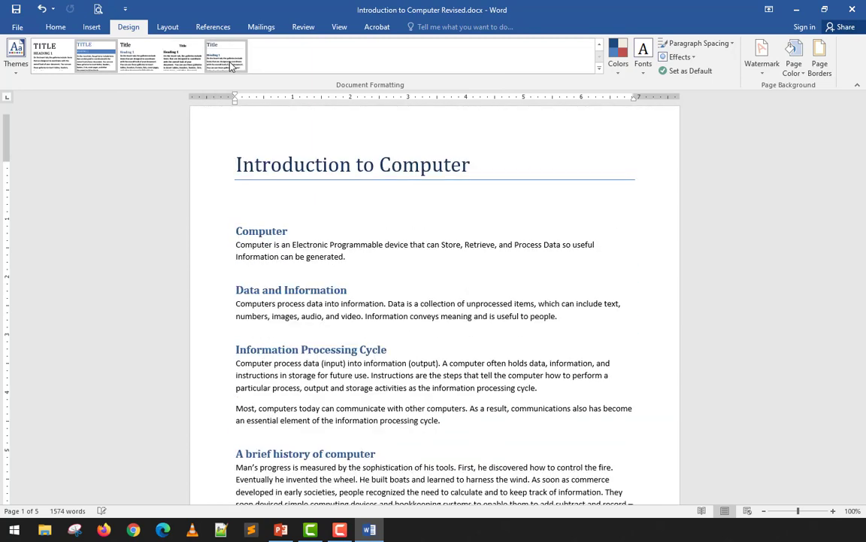
click(232, 66)
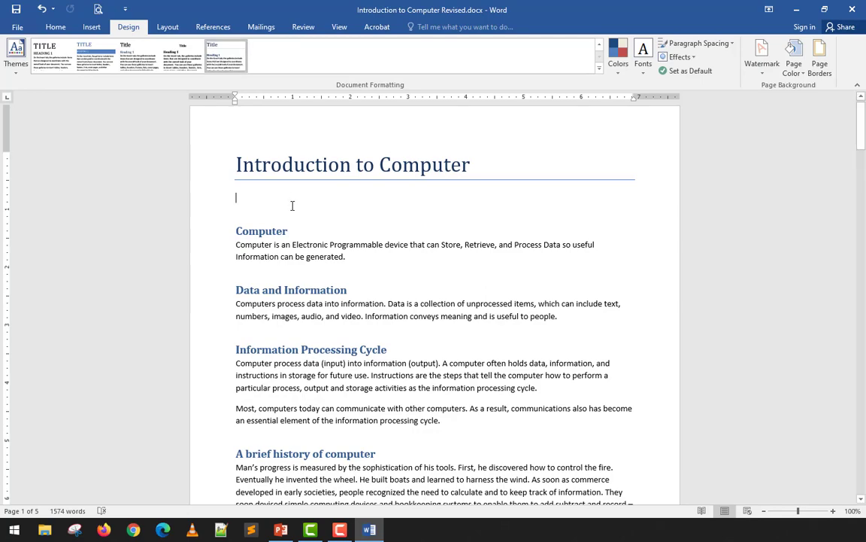
click(99, 50)
scroll(415, 242, down, 20)
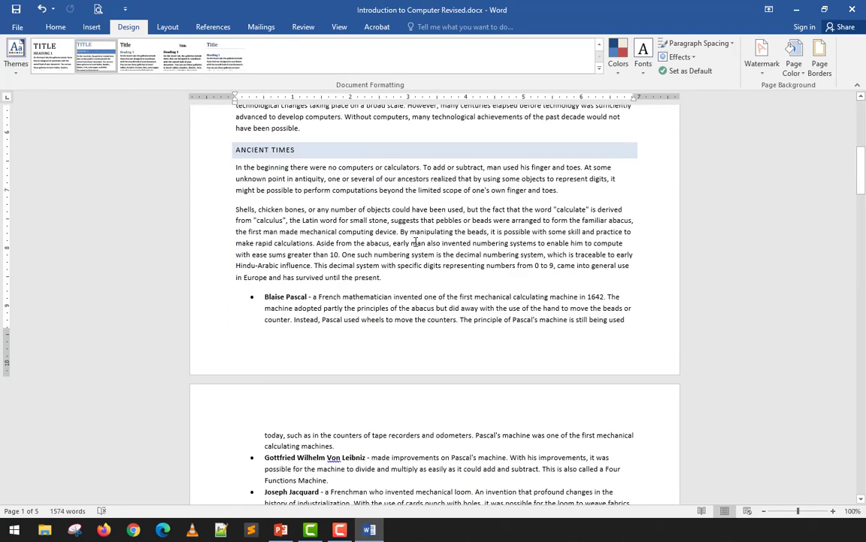
scroll(415, 241, up, 20)
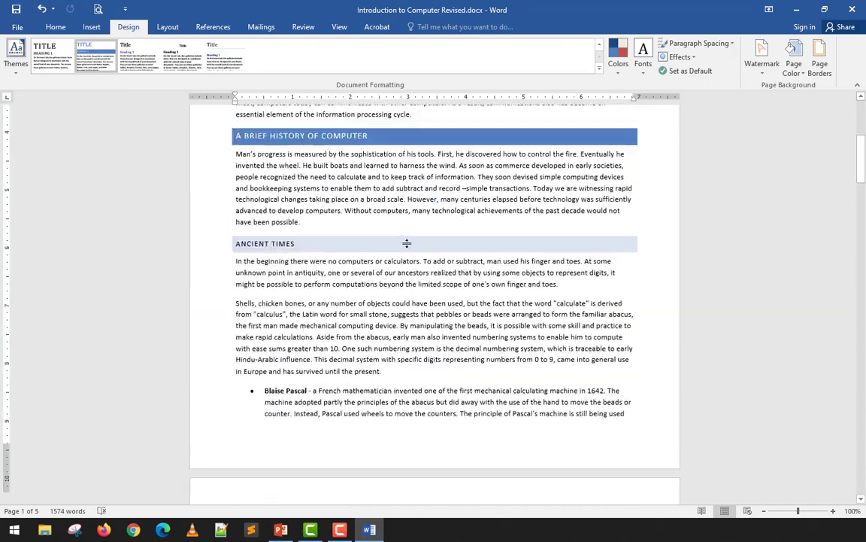
Apply the Crop theme to the document and review its pages
click(16, 54)
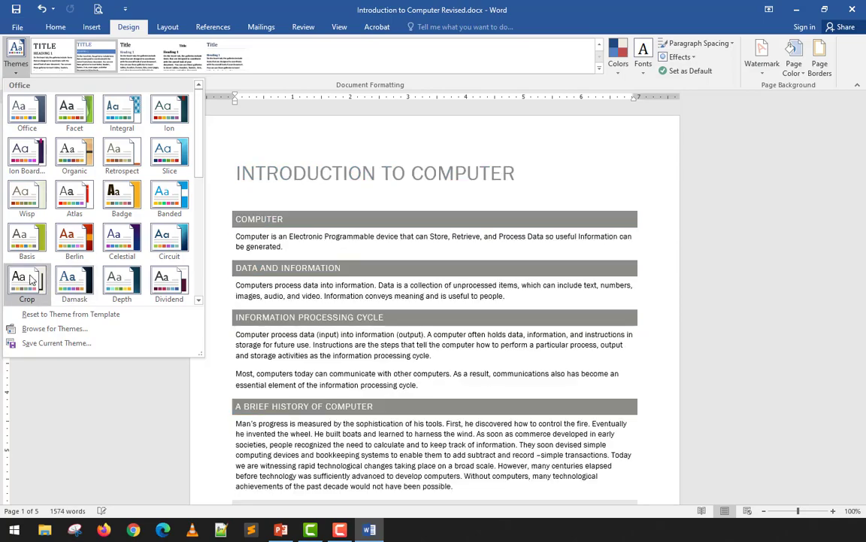
click(31, 278)
click(302, 245)
scroll(301, 246, down, 20)
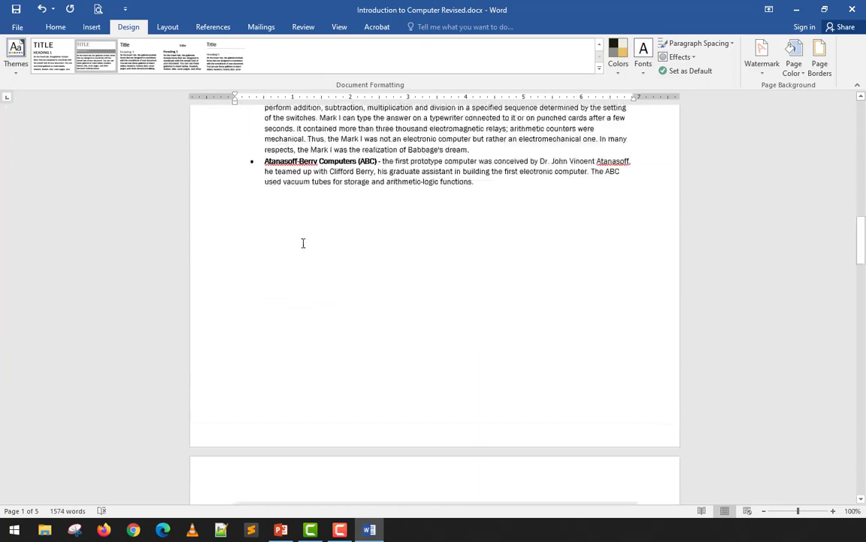
scroll(303, 245, up, 20)
scroll(303, 243, up, 1)
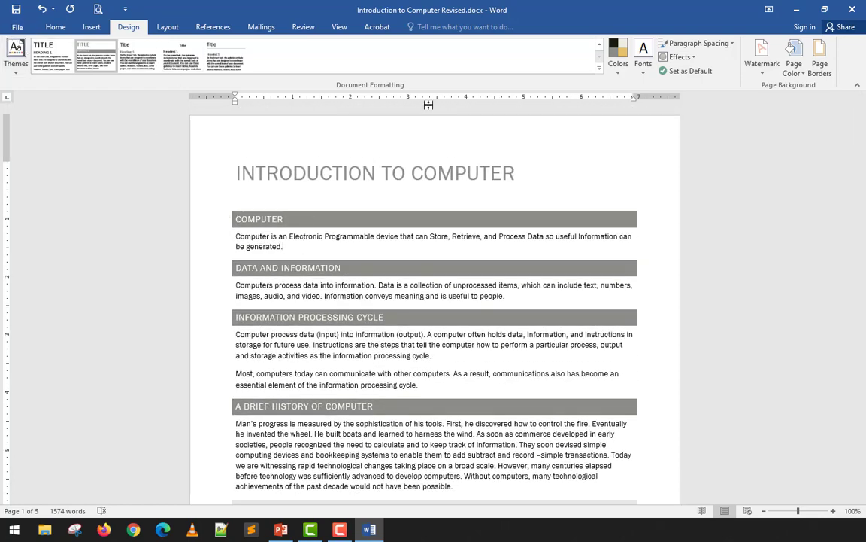
Apply the style set with an underlined title and plain bold headings, and preview the Facet theme on it
click(225, 62)
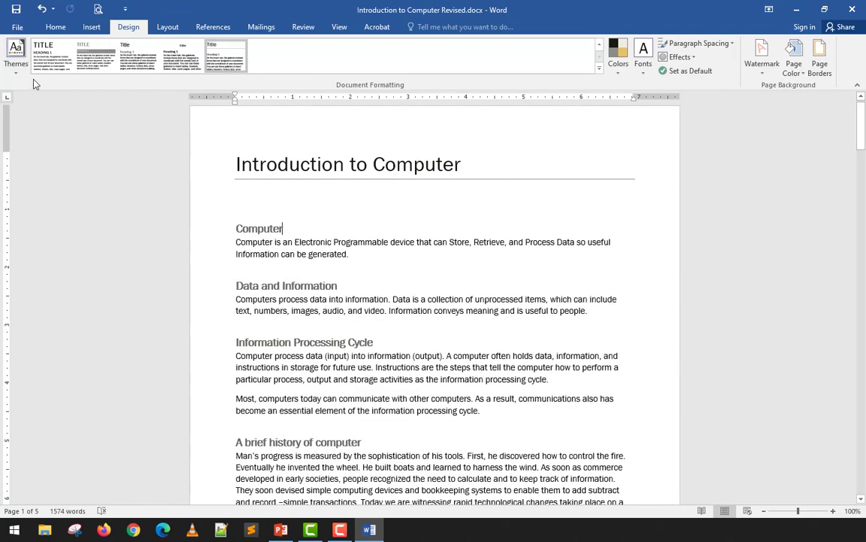
click(15, 56)
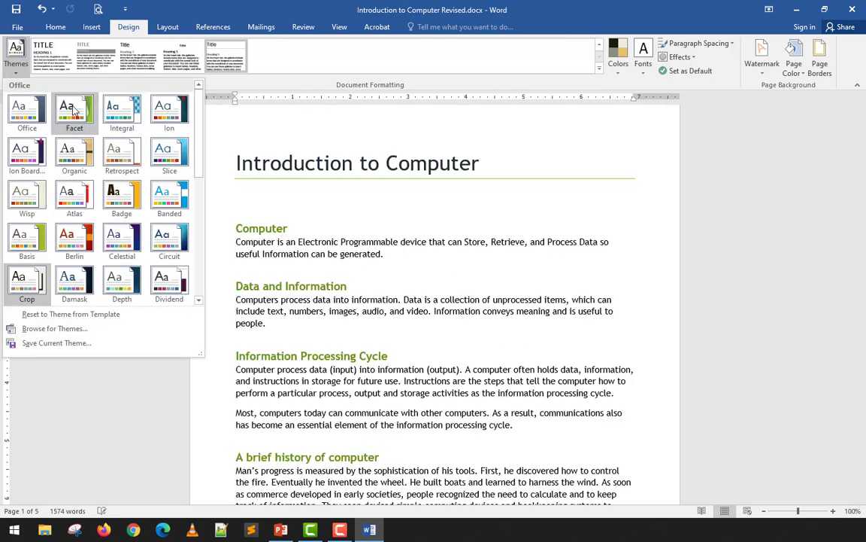
click(302, 53)
Apply the style set with numbered, underlined small-caps headings to the document and look through the available themes
click(600, 68)
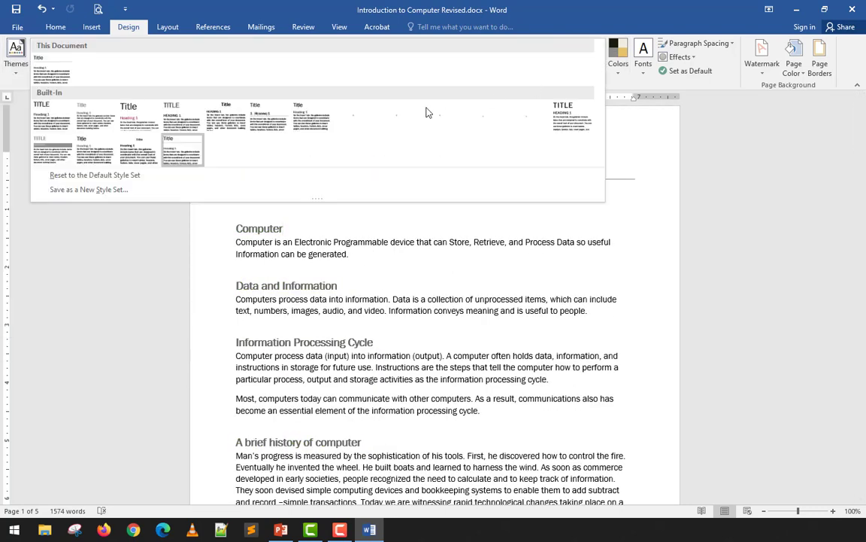
click(252, 112)
click(17, 54)
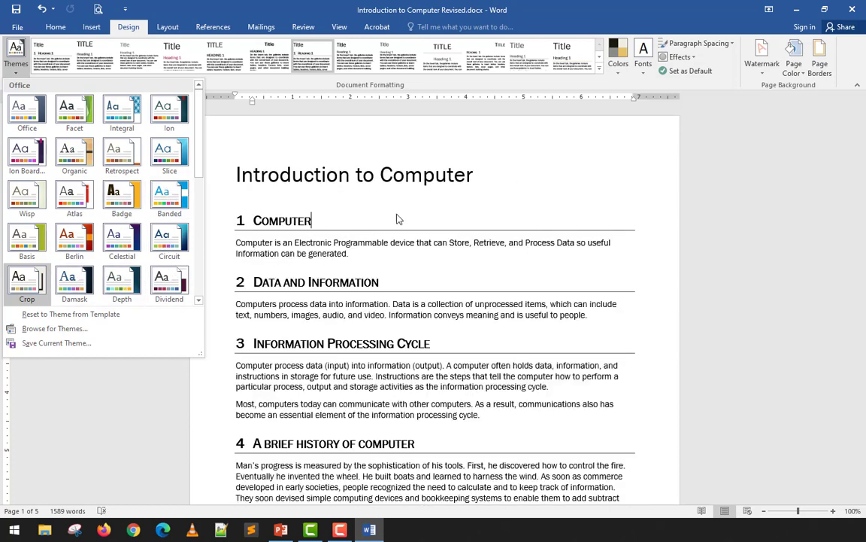
click(540, 61)
Apply the style set with a large title and coloured headings together with the Integral theme, and review the first page
click(599, 68)
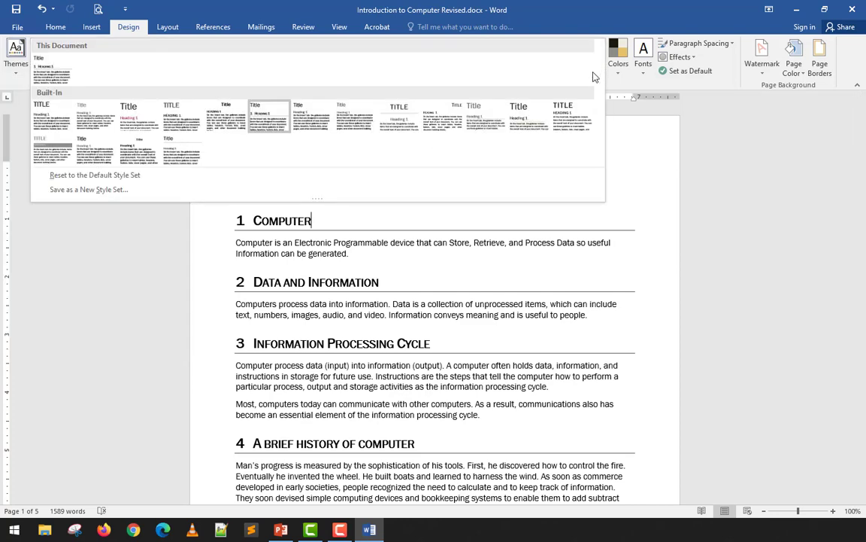
click(125, 119)
click(16, 54)
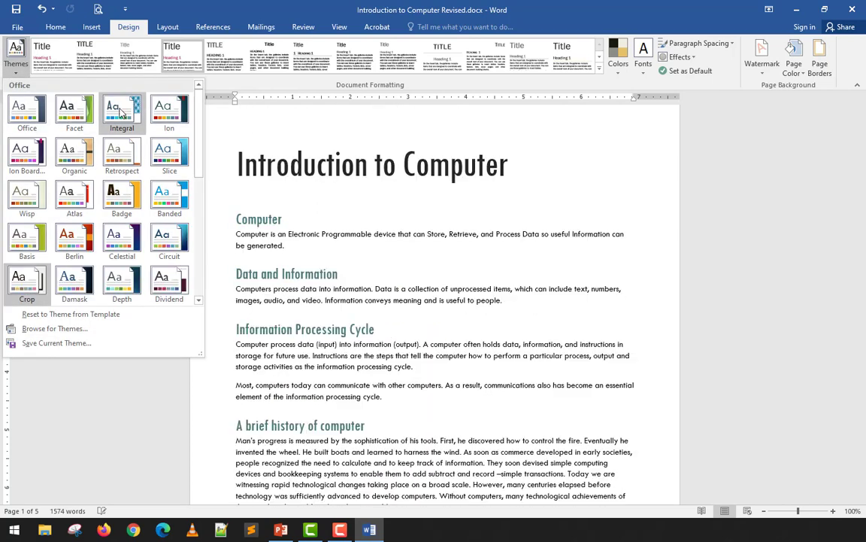
click(122, 113)
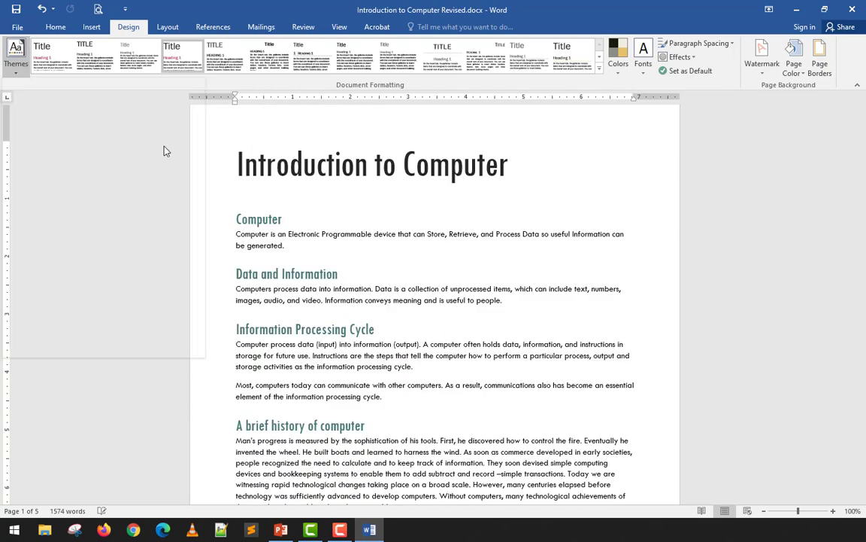
click(422, 364)
scroll(422, 364, down, 4)
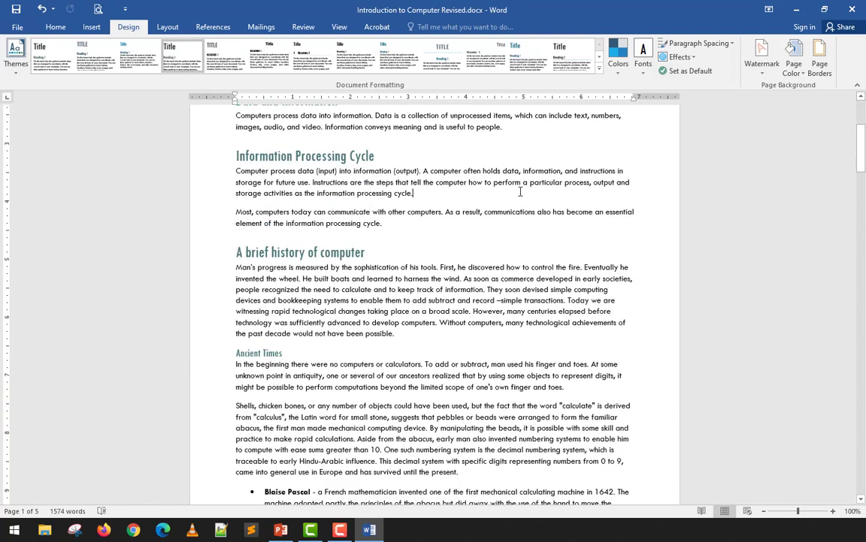
scroll(520, 191, up, 5)
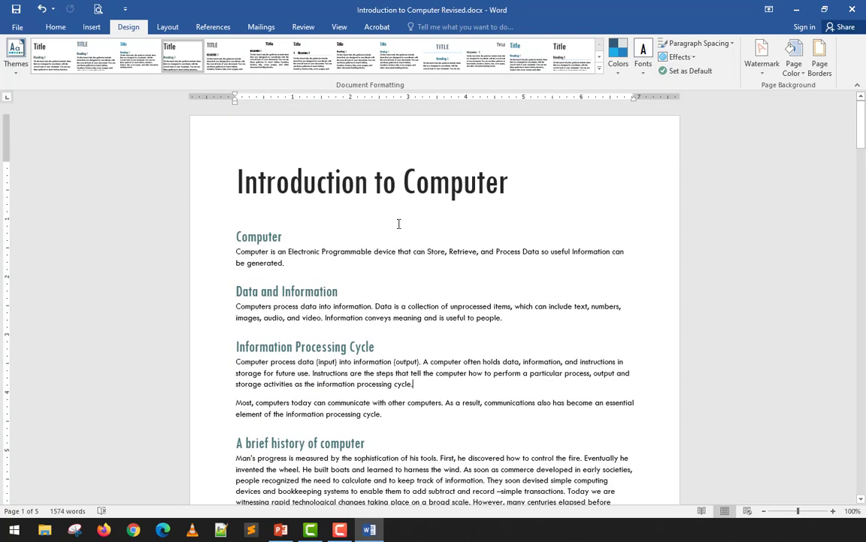
Preview other theme colour sets such as Median and theme font sets such as Calibri, keeping the Integral colours and fonts
click(56, 29)
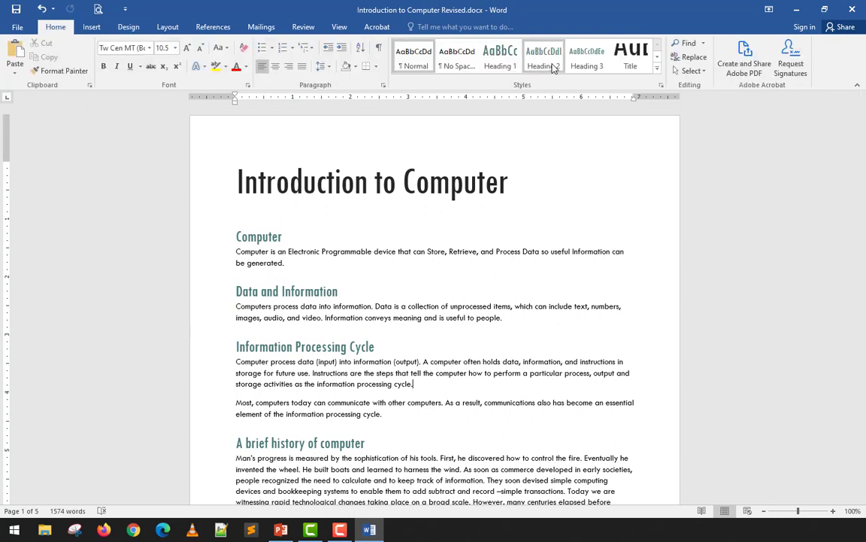
click(129, 27)
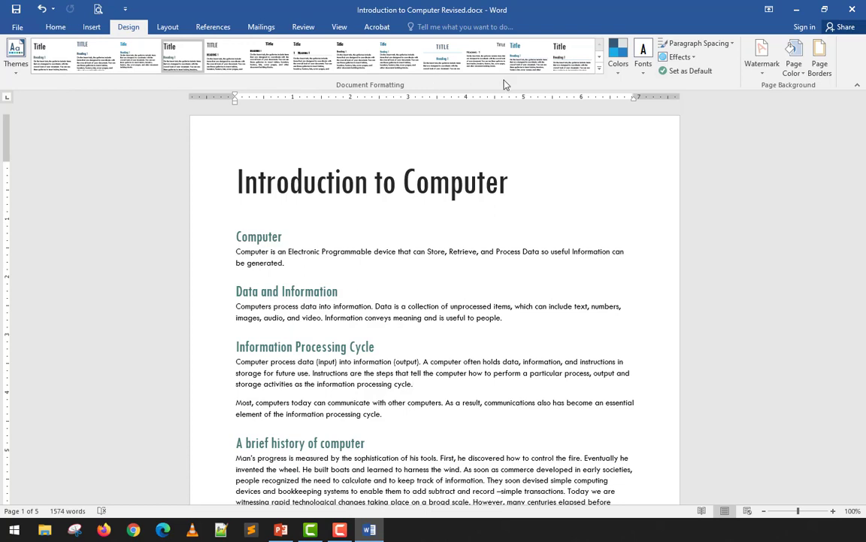
click(620, 69)
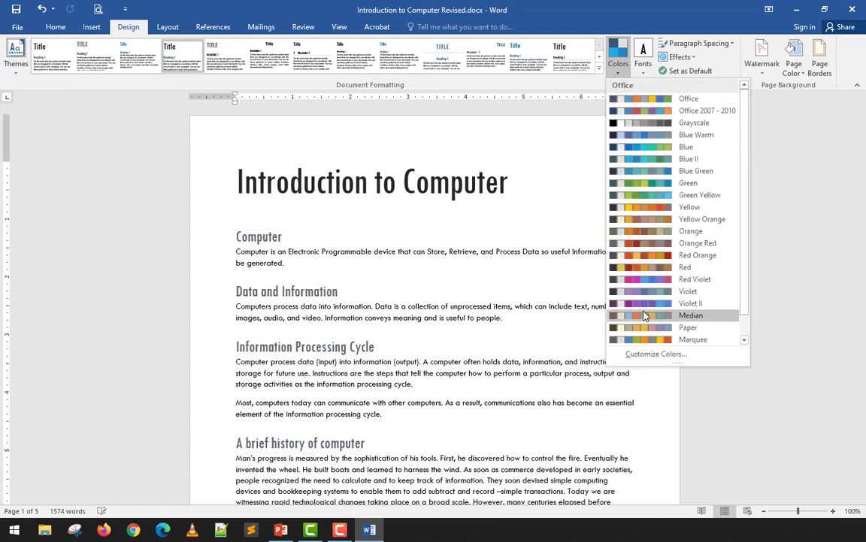
scroll(647, 182, down, 1)
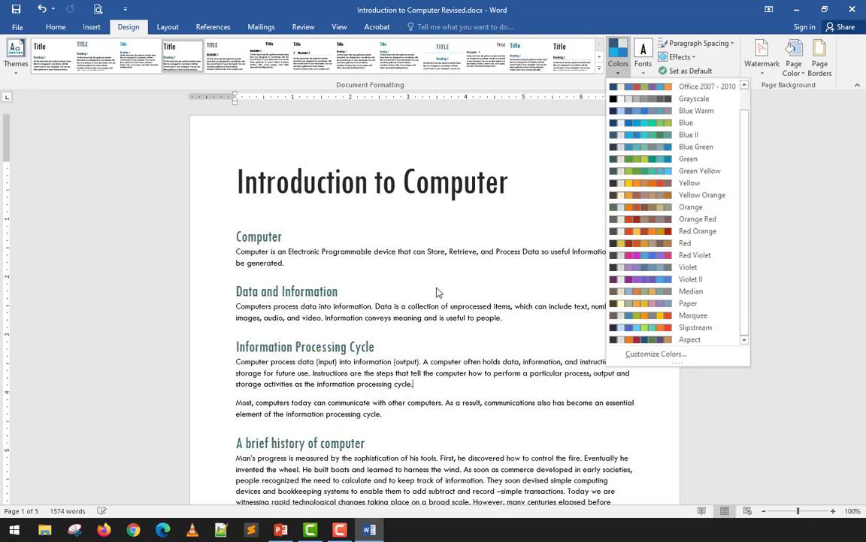
scroll(416, 288, down, 3)
scroll(472, 207, down, 3)
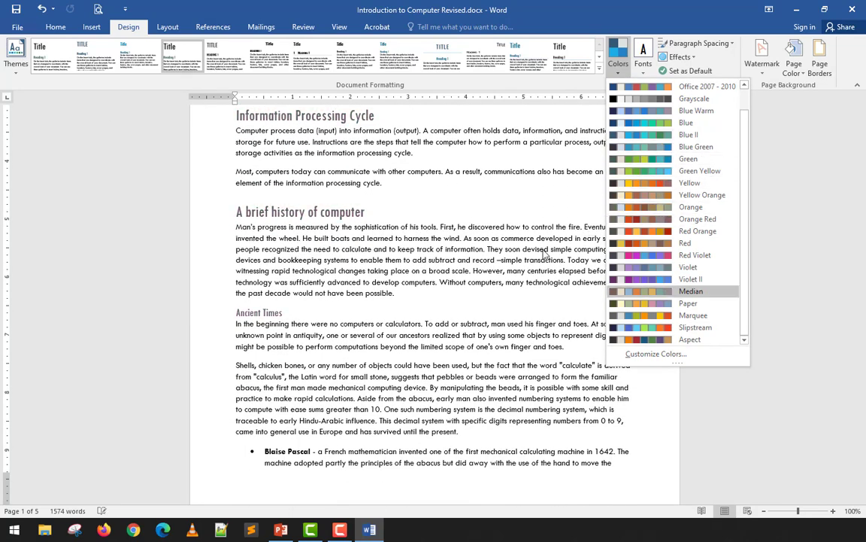
click(434, 204)
click(645, 69)
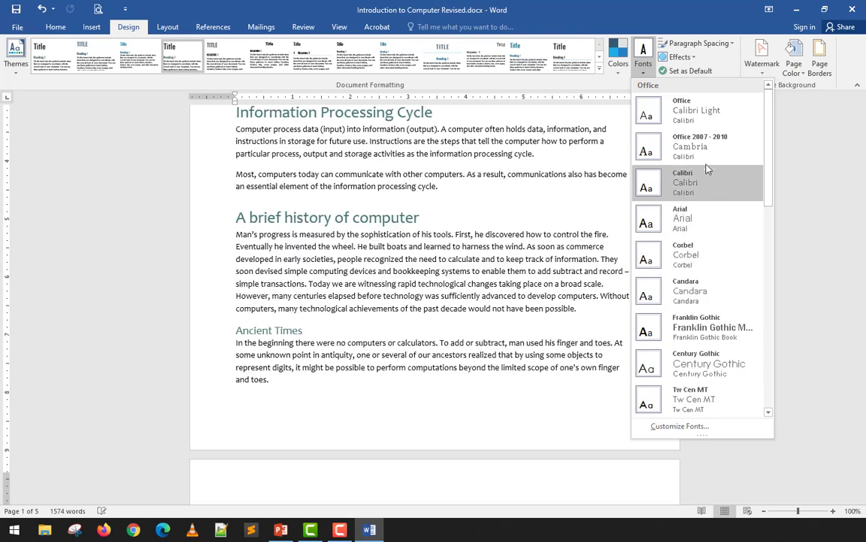
click(456, 200)
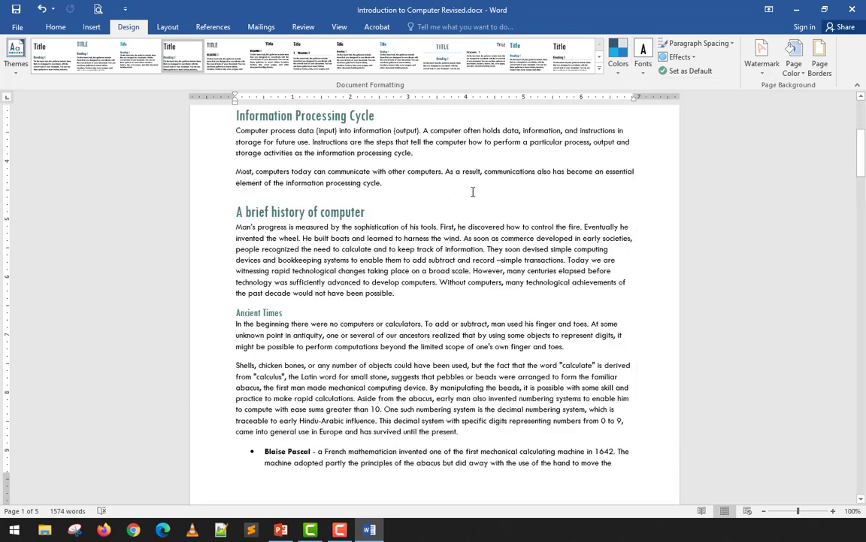
click(56, 27)
scroll(399, 197, up, 3)
scroll(403, 199, up, 4)
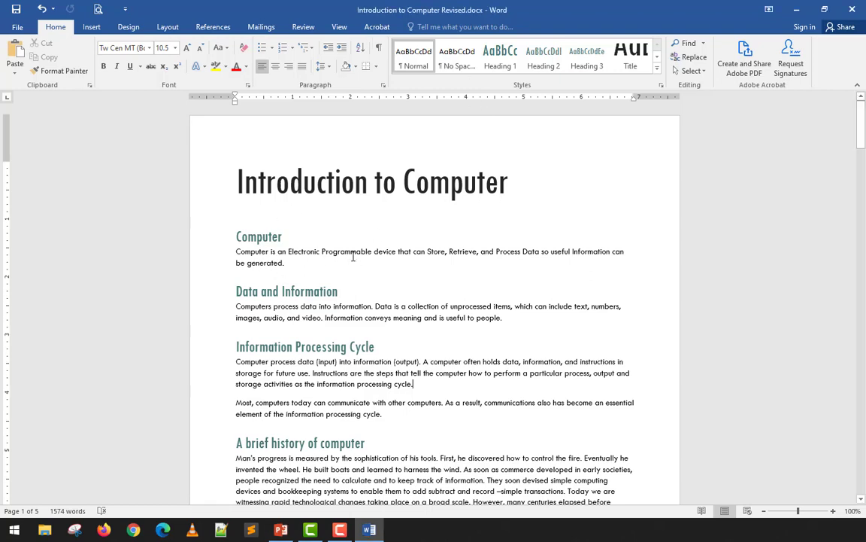
scroll(354, 257, down, 5)
scroll(354, 257, up, 4)
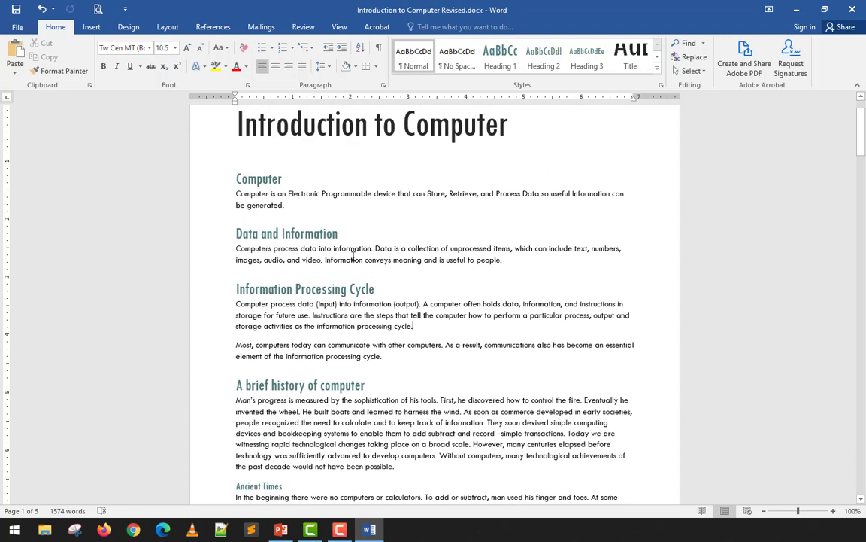
scroll(348, 243, down, 3)
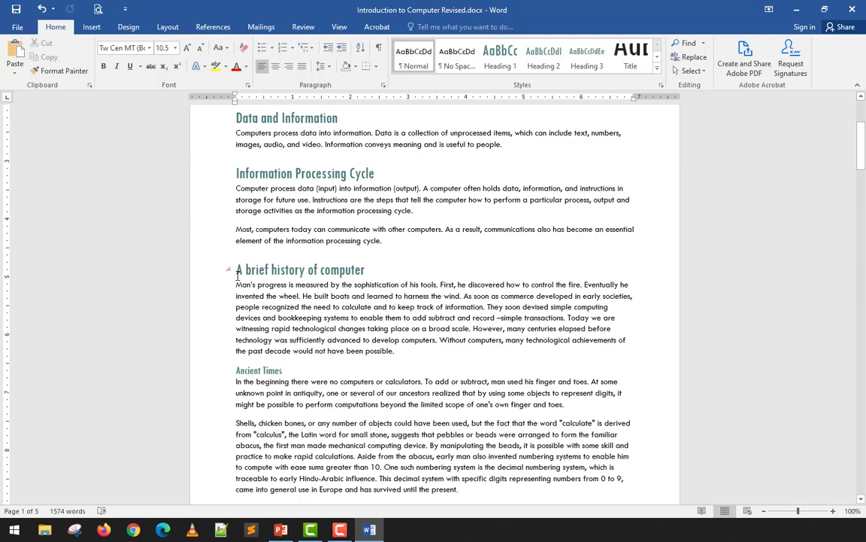
drag(253, 274, 393, 296)
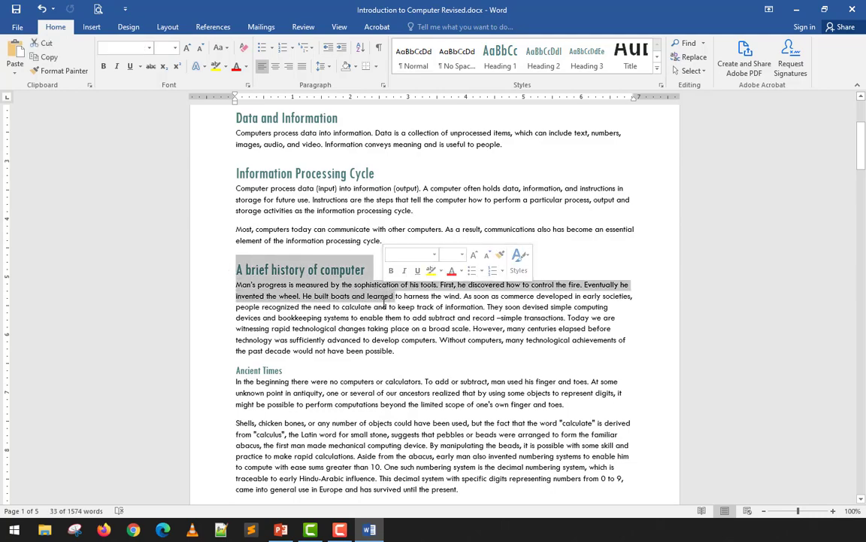
scroll(380, 298, down, 1)
click(367, 293)
Cut the whole section from the "A brief history of computer" heading to the end of "Generation of Computer"
drag(237, 216, 427, 357)
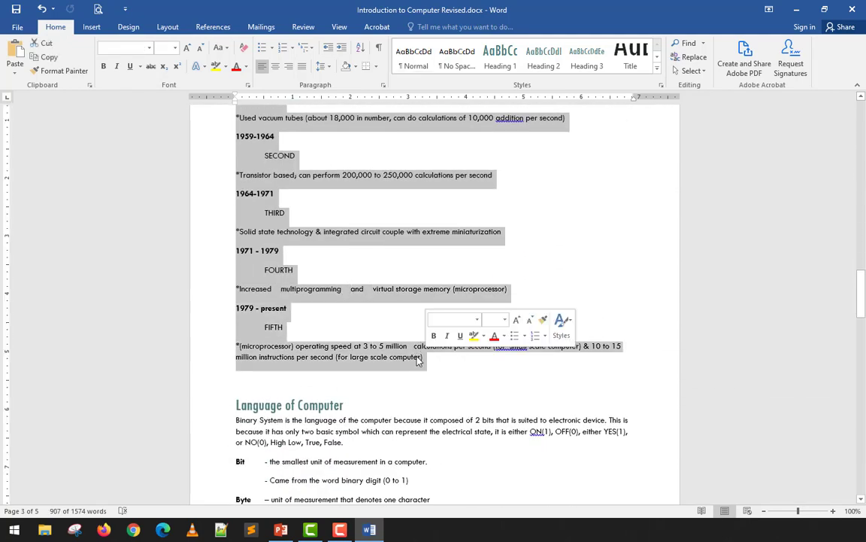
scroll(418, 358, down, 8)
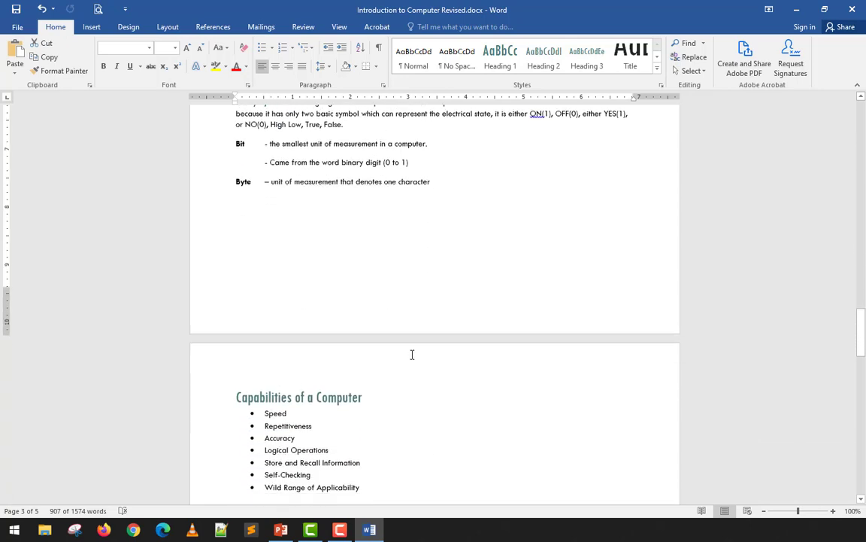
scroll(412, 355, down, 10)
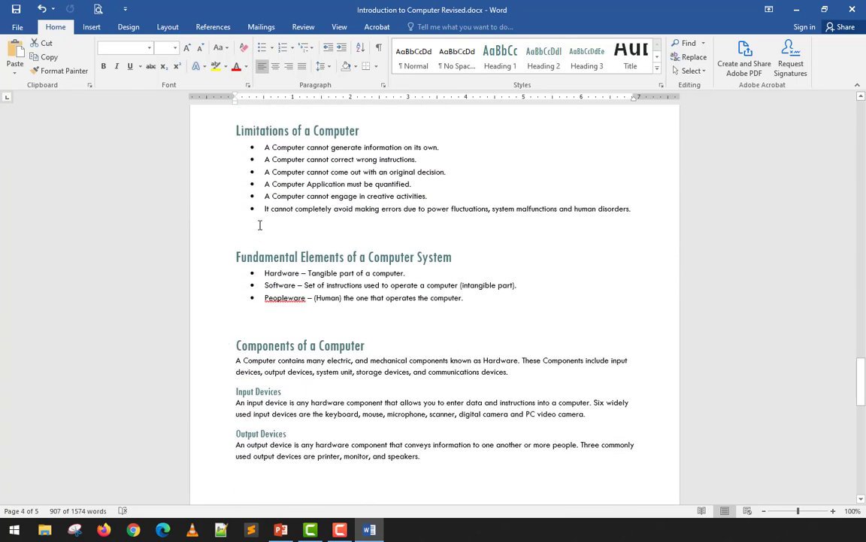
scroll(254, 236, up, 15)
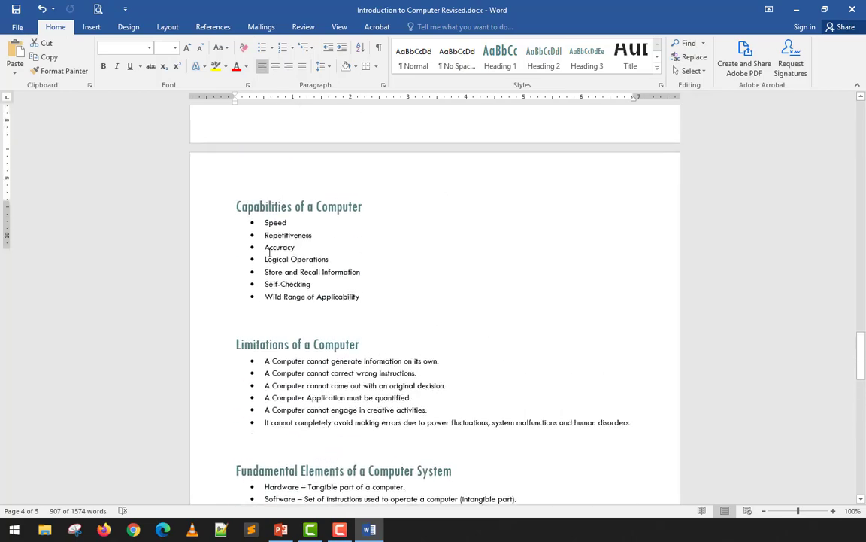
scroll(270, 256, up, 20)
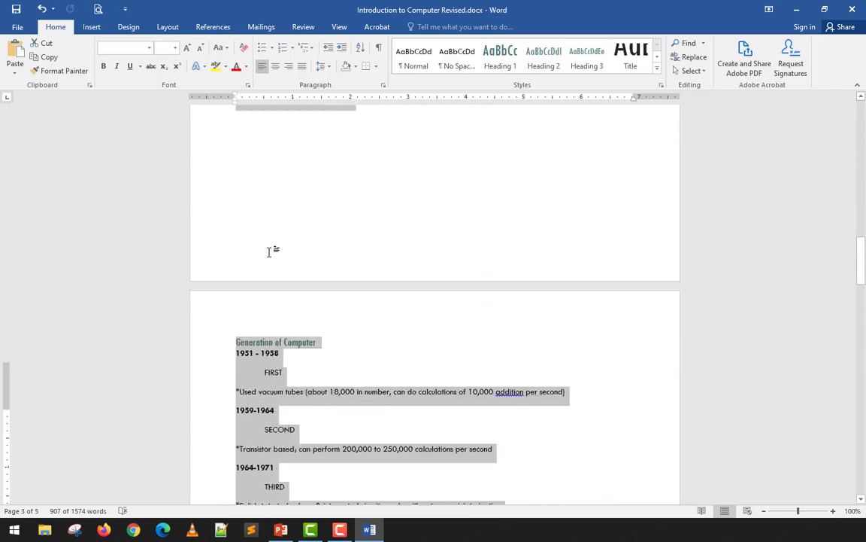
scroll(293, 261, up, 8)
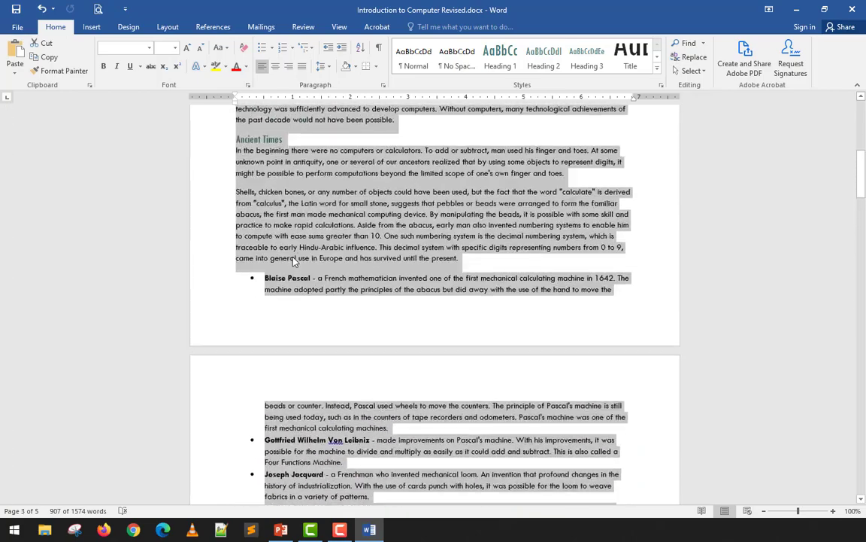
scroll(293, 261, down, 9)
scroll(293, 261, down, 20)
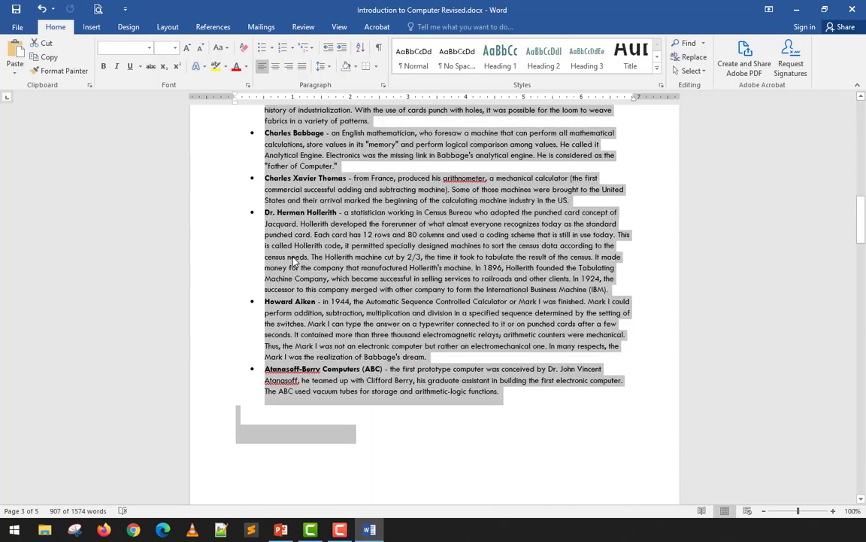
key(ctrl+x)
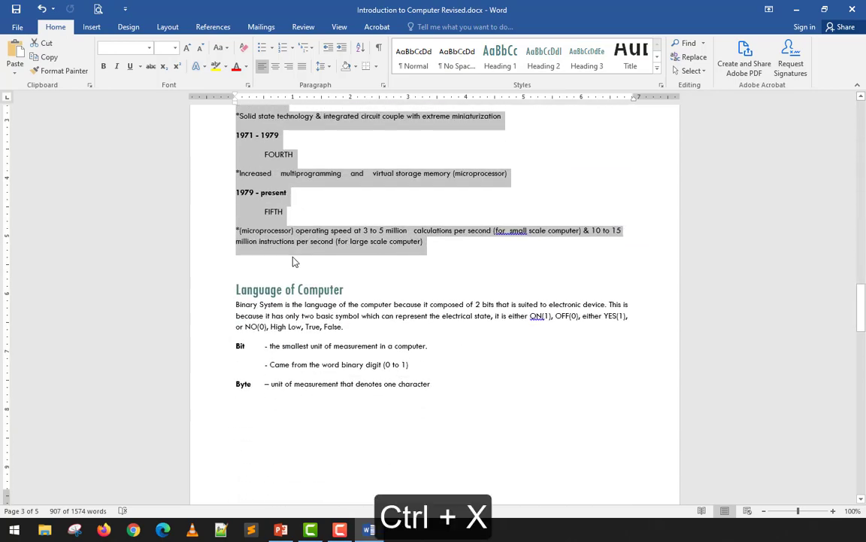
Delete the leftover blank line and paste the cut history section between "Limitations of a Computer" and "Fundamental Elements of a Computer System"
scroll(293, 261, up, 4)
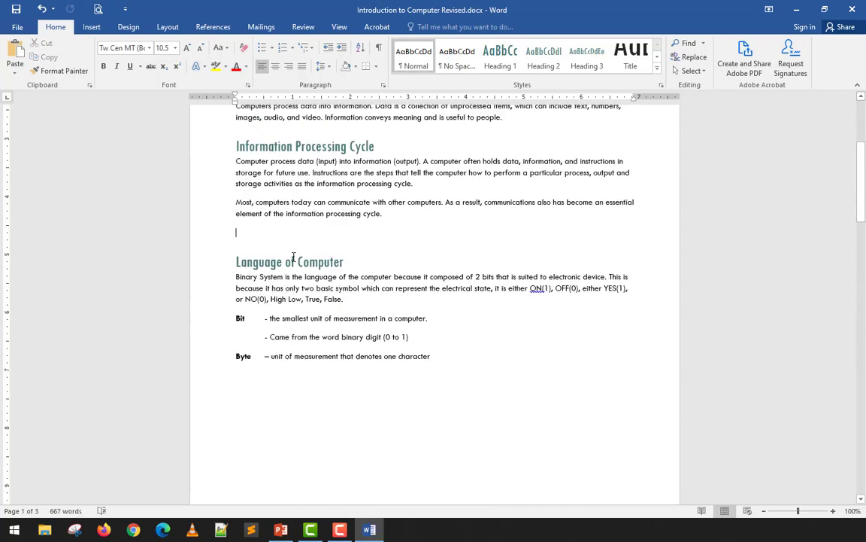
key(Delete)
scroll(293, 257, down, 20)
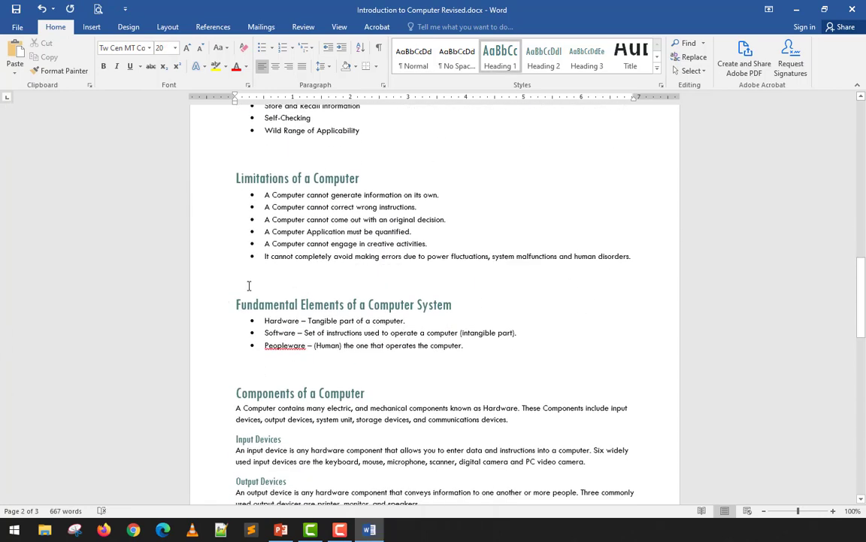
click(248, 279)
key(ctrl+v)
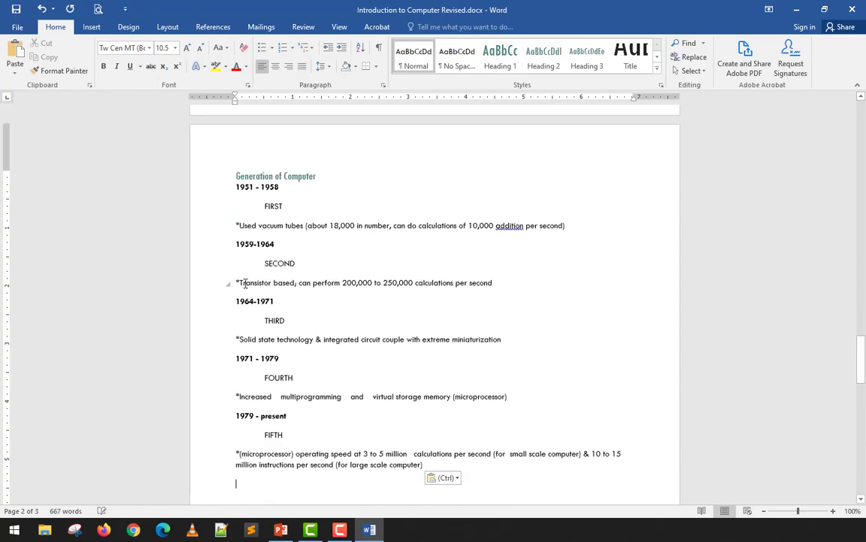
scroll(245, 282, down, 5)
scroll(245, 282, up, 2)
scroll(245, 281, up, 15)
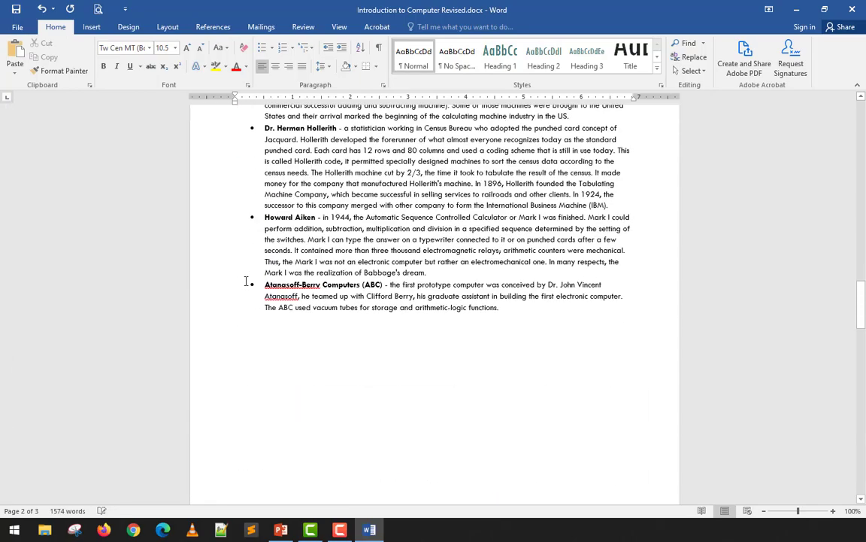
scroll(246, 280, up, 8)
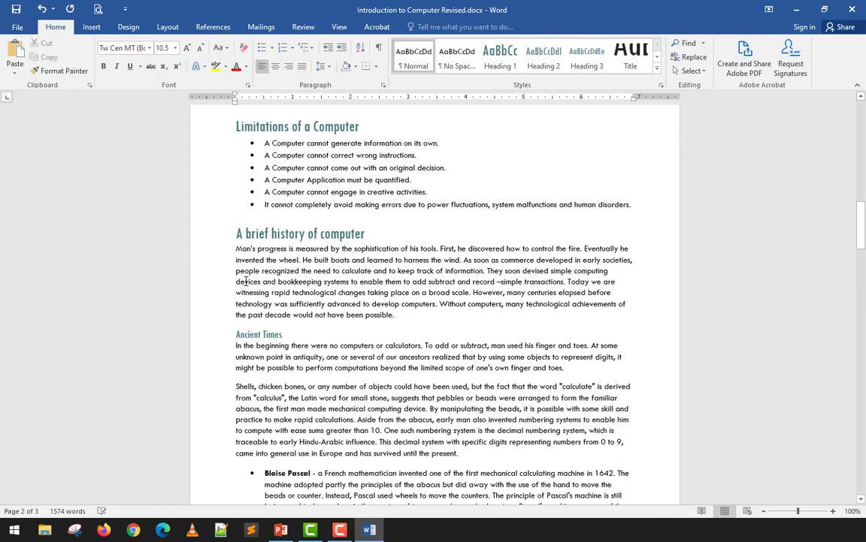
Undo the relocation of the "A brief history of computer" section and clear the selection
key(ctrl+z)
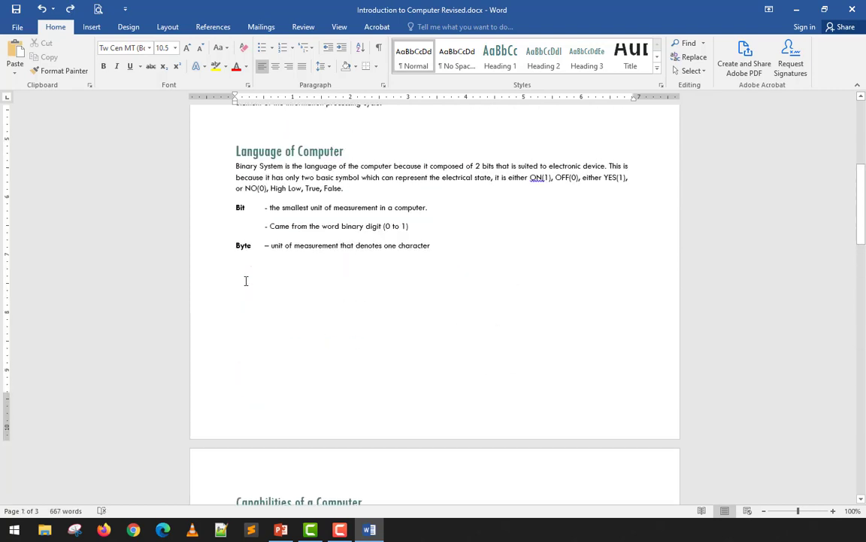
key(ctrl+z)
click(301, 302)
scroll(301, 302, up, 4)
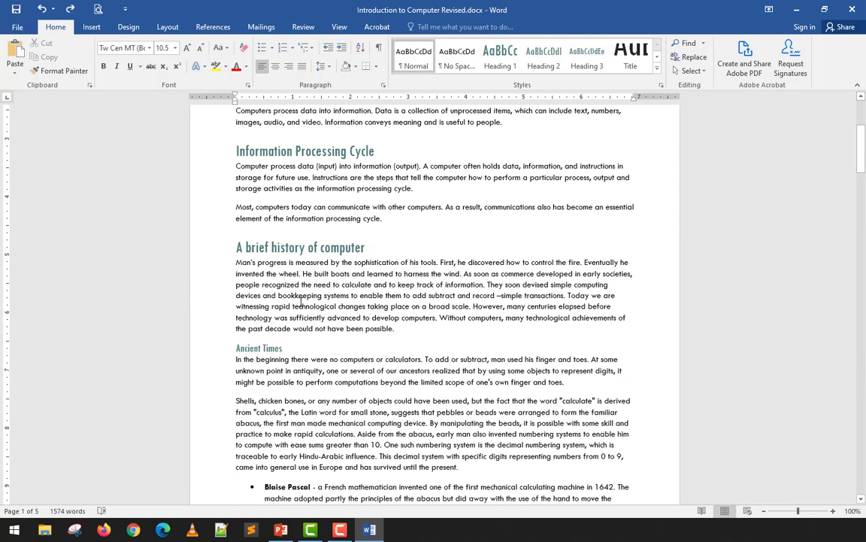
Show the Navigation Pane with the document's heading outline beside the page
scroll(306, 295, down, 15)
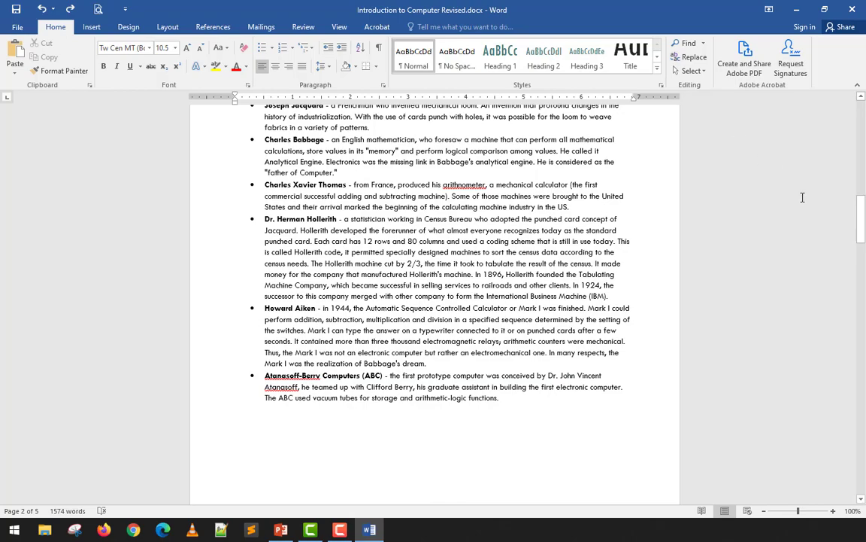
drag(860, 216, 854, 168)
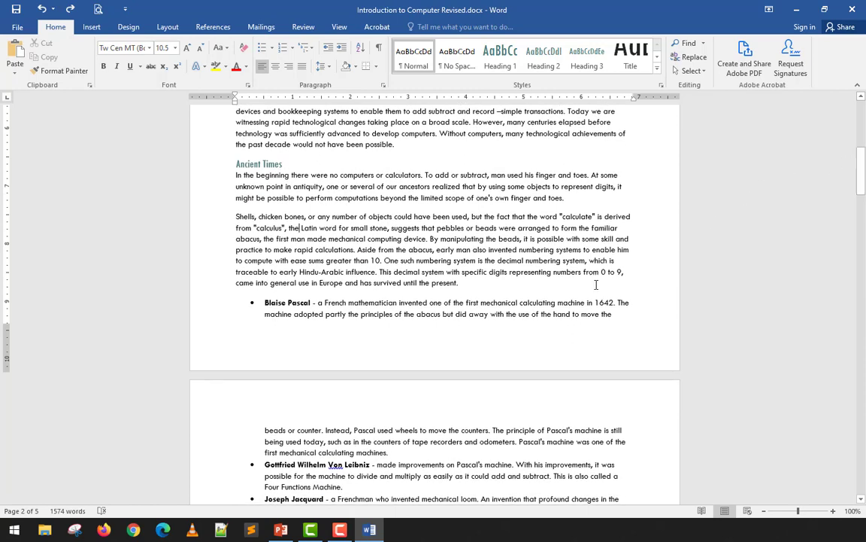
scroll(596, 285, up, 5)
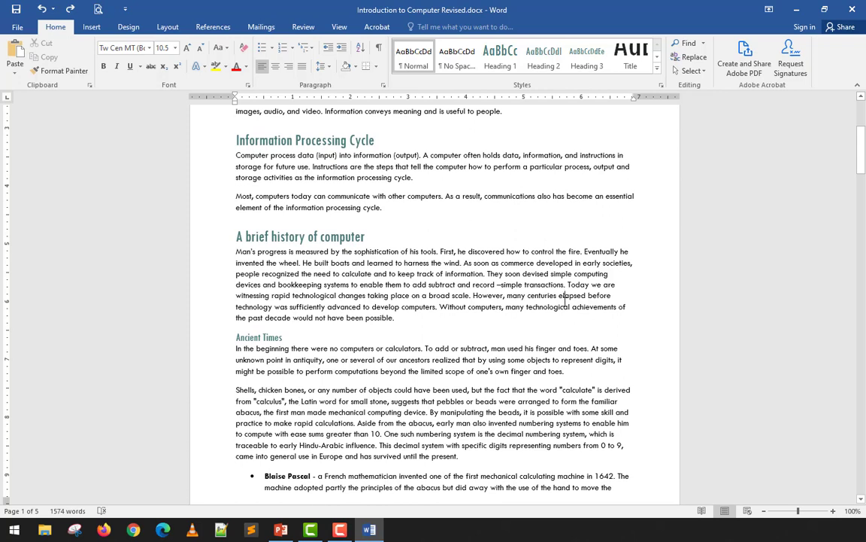
click(339, 28)
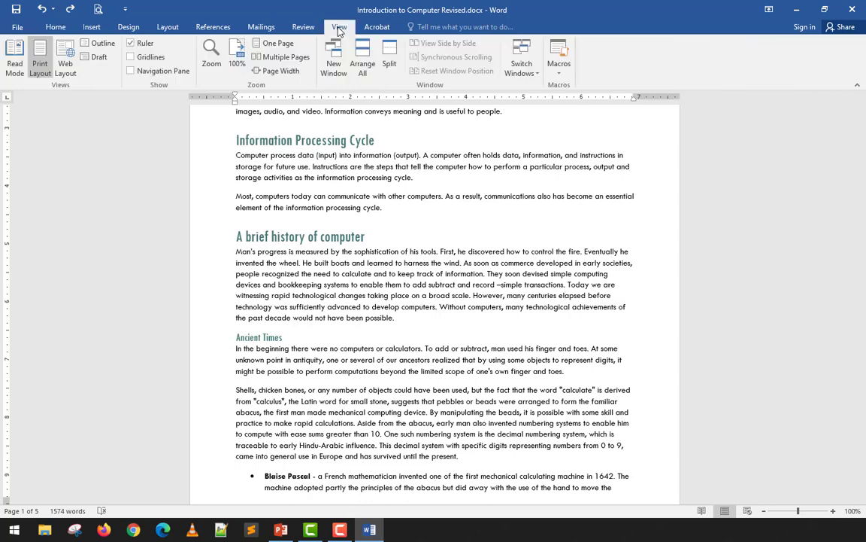
click(176, 71)
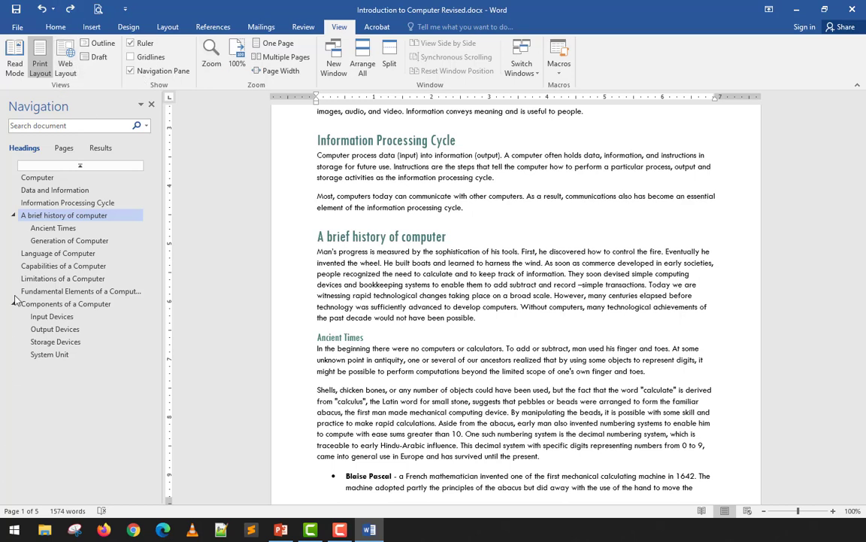
click(56, 27)
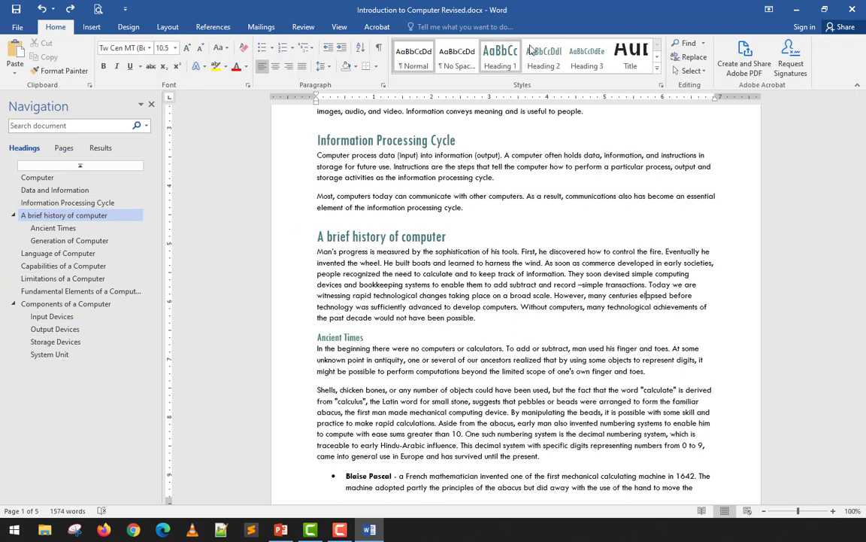
click(401, 179)
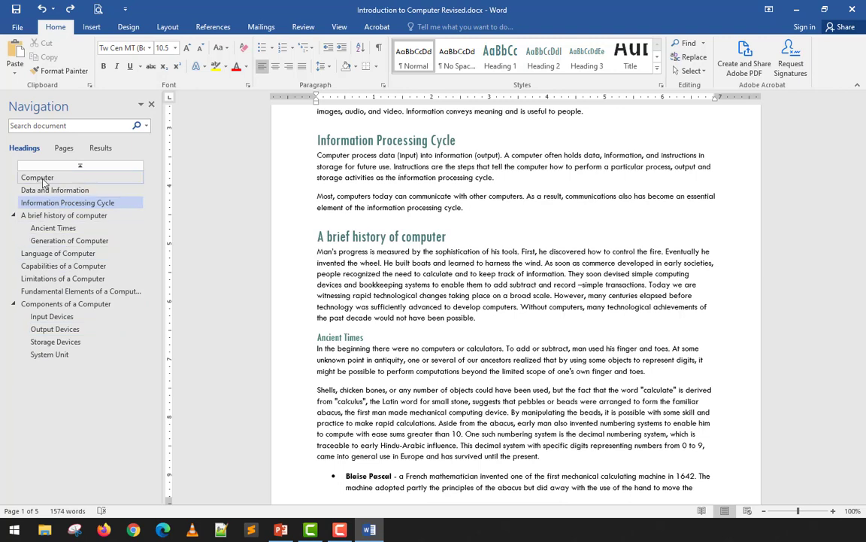
Jump through the document's sections from the heading outline, from "Computer" to "System Unit", and return to "Computer"
click(43, 178)
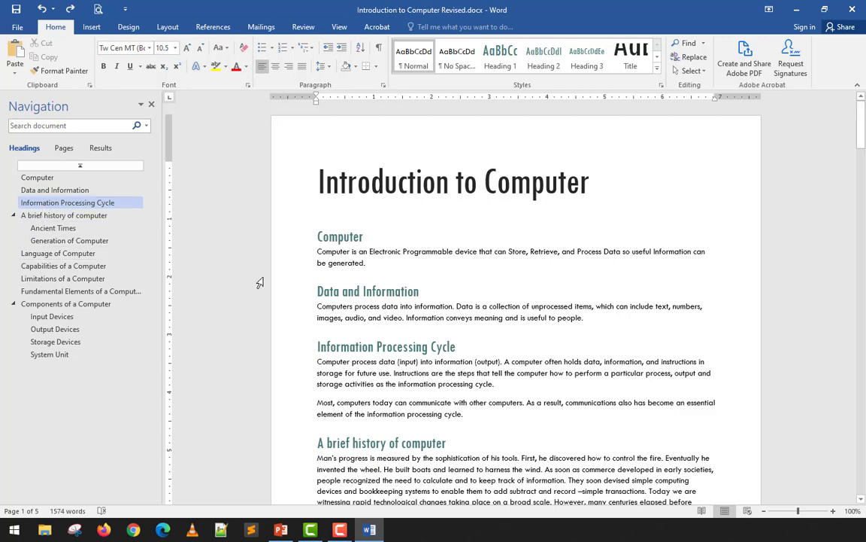
scroll(260, 282, down, 5)
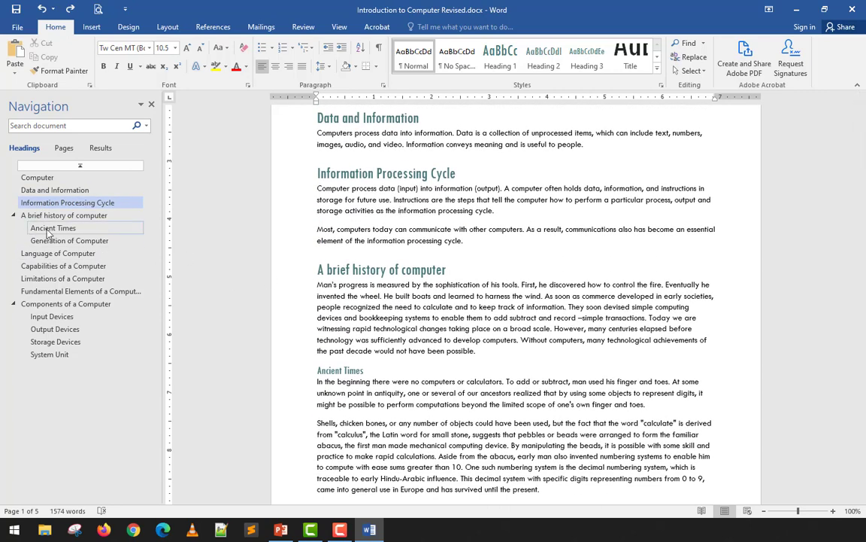
click(69, 240)
click(47, 229)
click(48, 239)
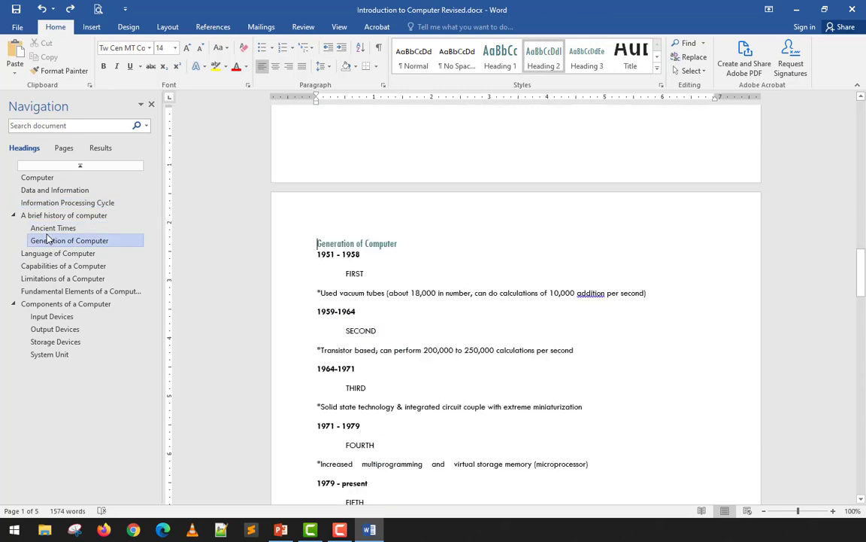
click(45, 267)
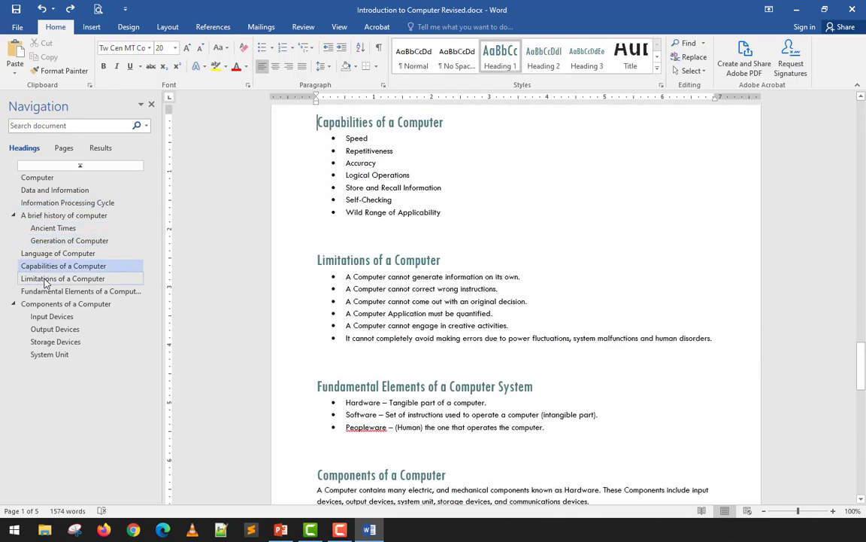
click(43, 278)
click(44, 291)
click(48, 304)
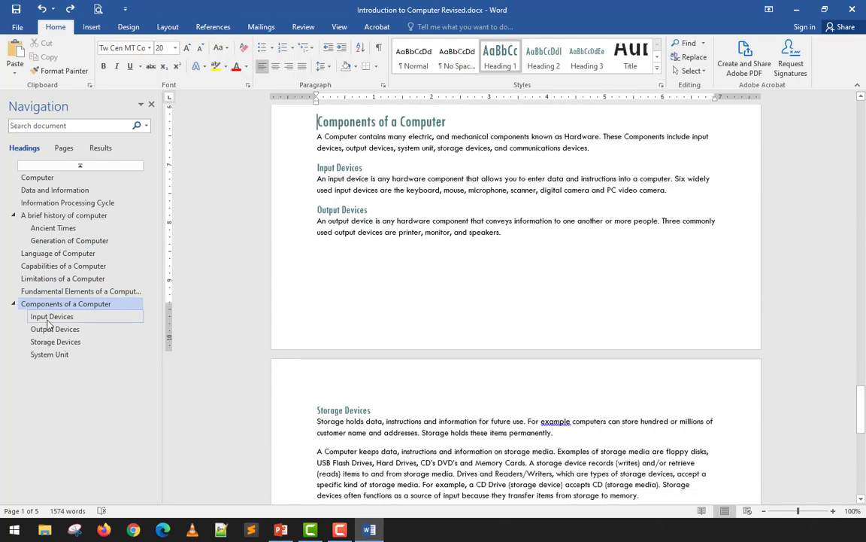
click(48, 316)
click(49, 329)
click(48, 341)
click(51, 356)
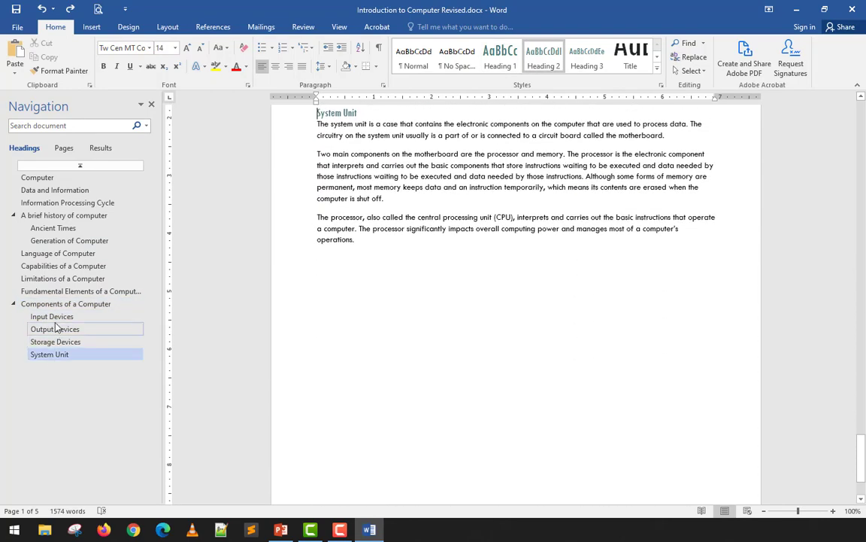
click(67, 304)
click(42, 178)
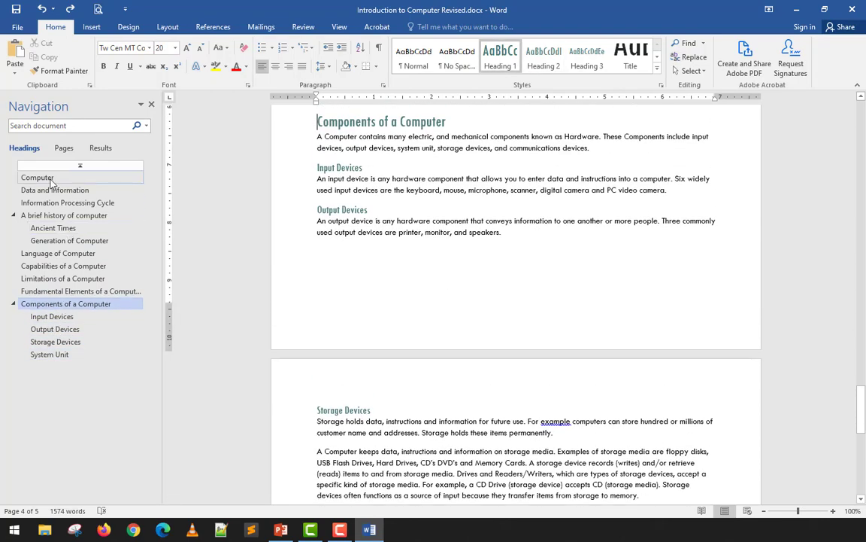
click(44, 189)
click(45, 202)
click(45, 216)
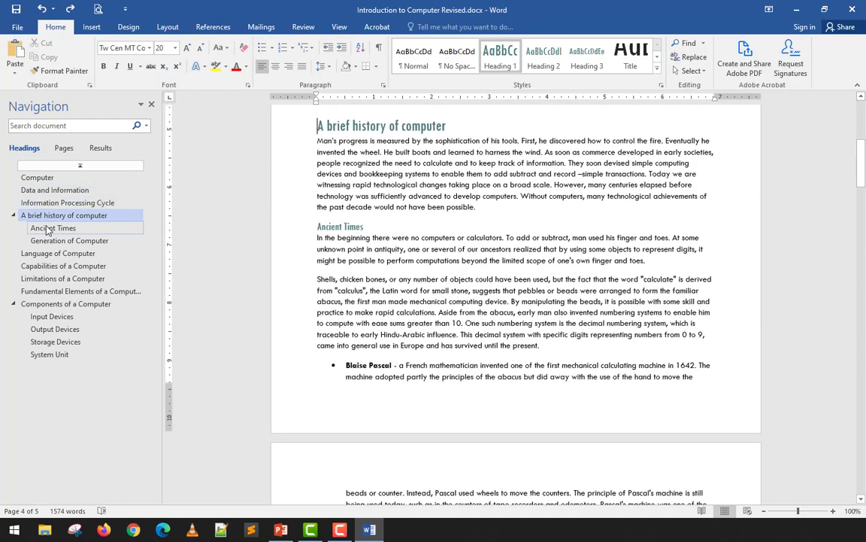
click(42, 228)
click(46, 241)
click(49, 254)
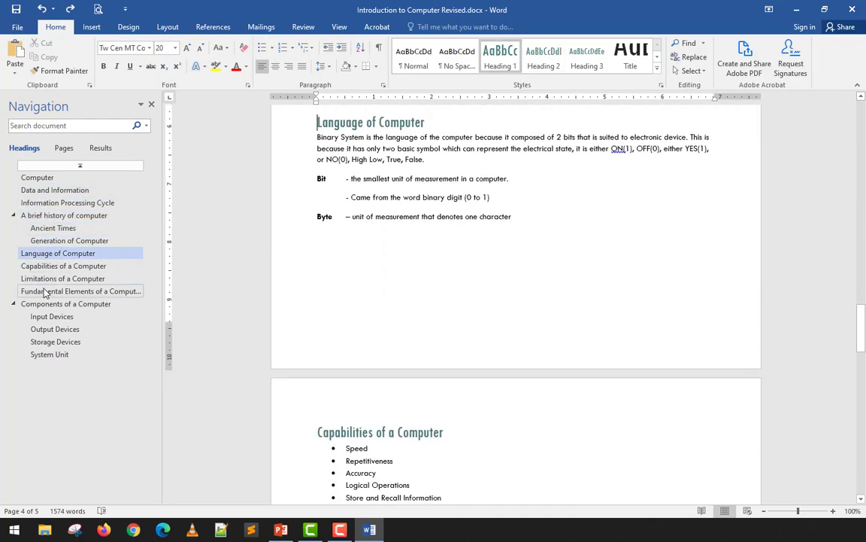
click(45, 292)
click(45, 305)
click(50, 317)
click(52, 328)
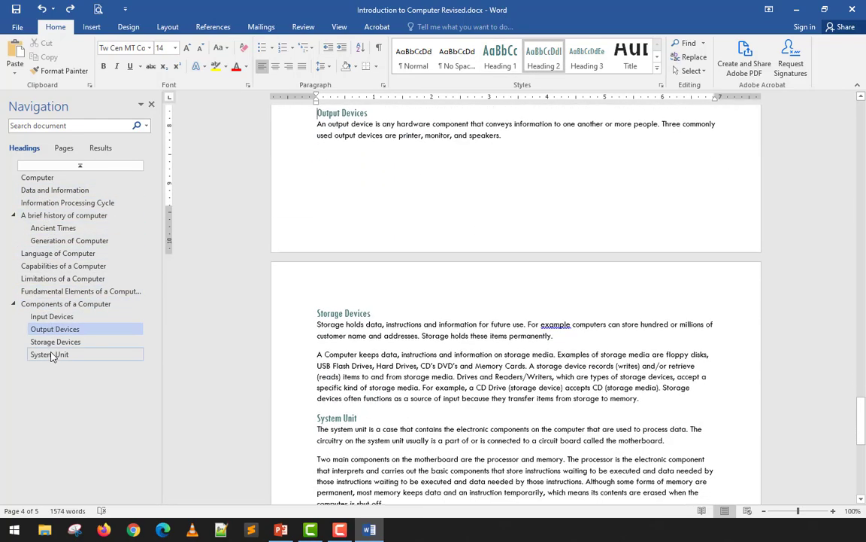
click(50, 355)
click(47, 178)
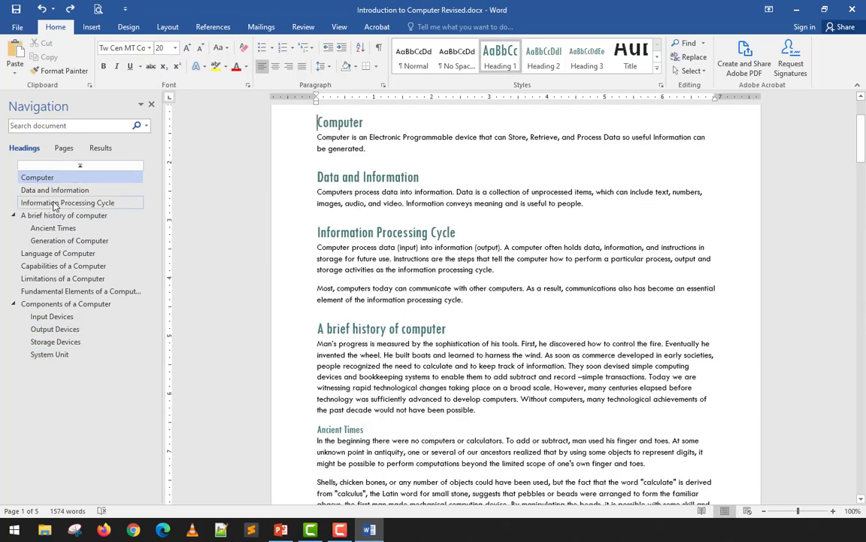
Collapse the subheadings under "A brief history of computer" and "Components of a Computer" in the heading outline
click(14, 216)
click(14, 278)
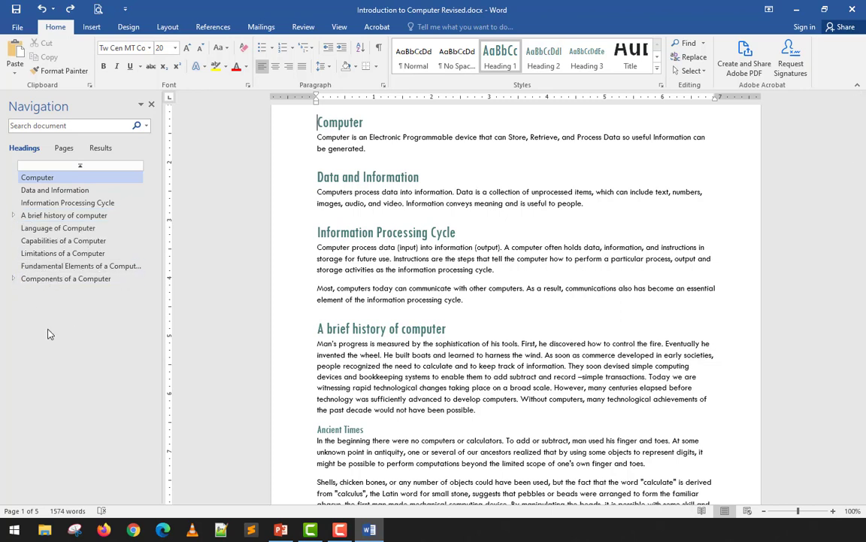
click(13, 215)
click(13, 216)
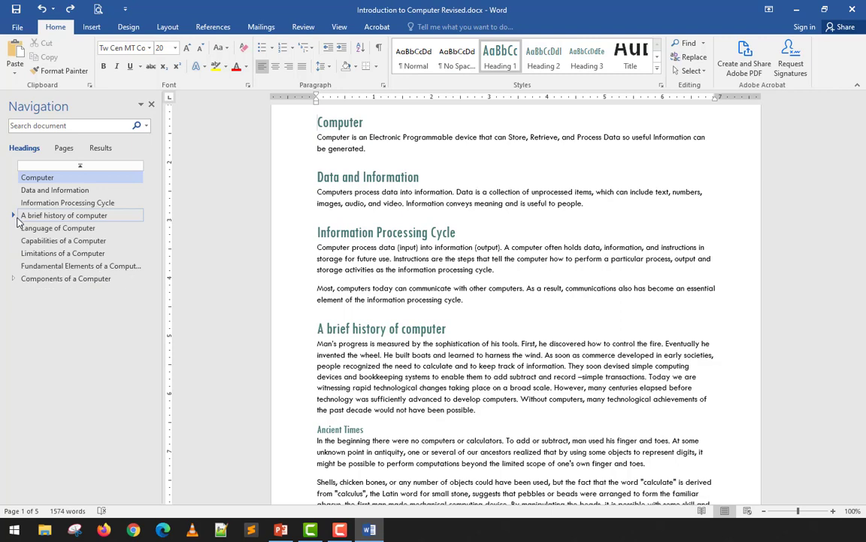
Move the "A brief history of computer" section between "Limitations of a Computer" and "Fundamental Elements of a Computer System" using the heading outline, and check the pages
click(72, 216)
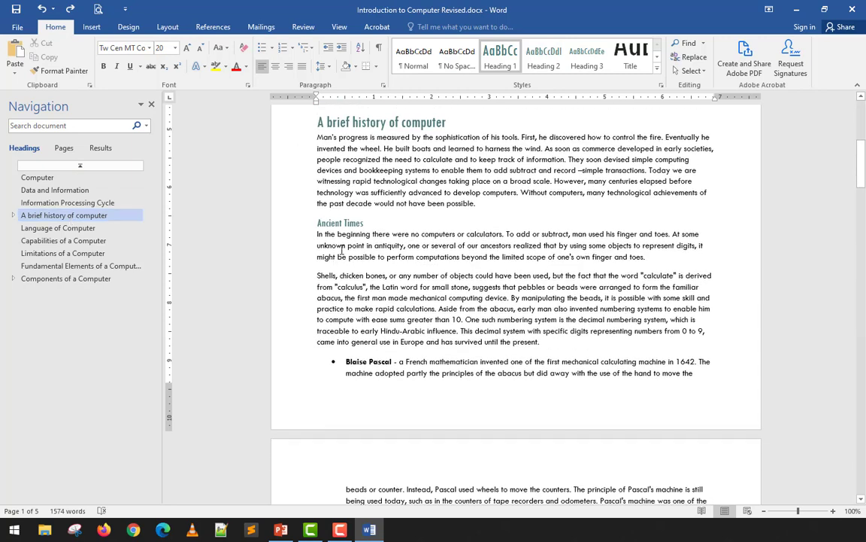
scroll(333, 215, up, 1)
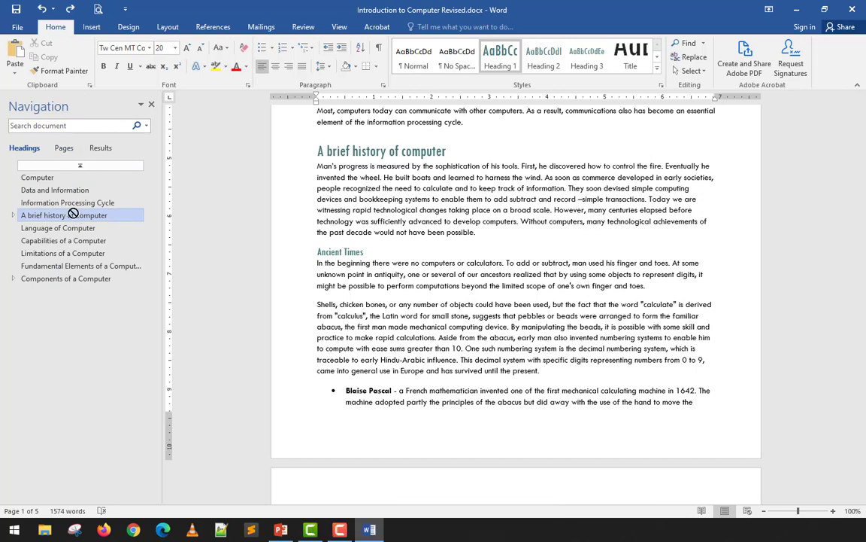
drag(62, 212, 65, 260)
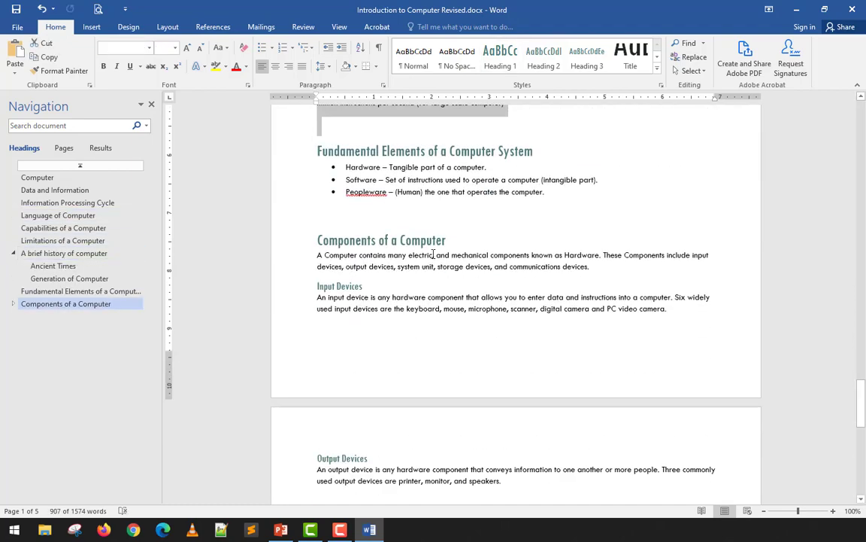
scroll(433, 255, up, 20)
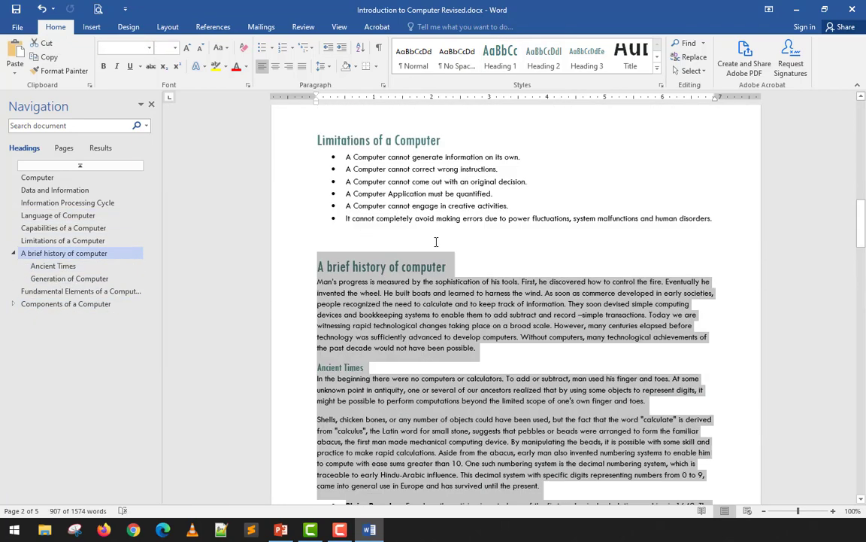
click(436, 241)
scroll(435, 242, down, 15)
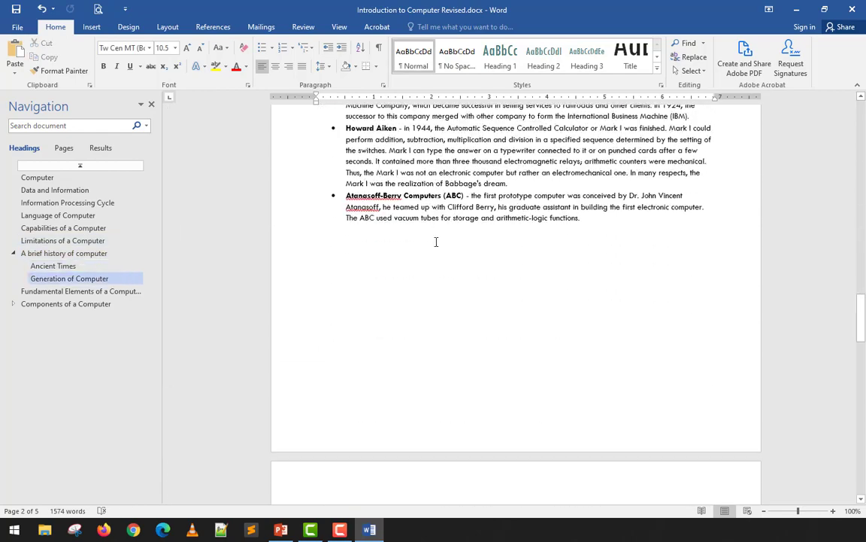
scroll(435, 241, down, 15)
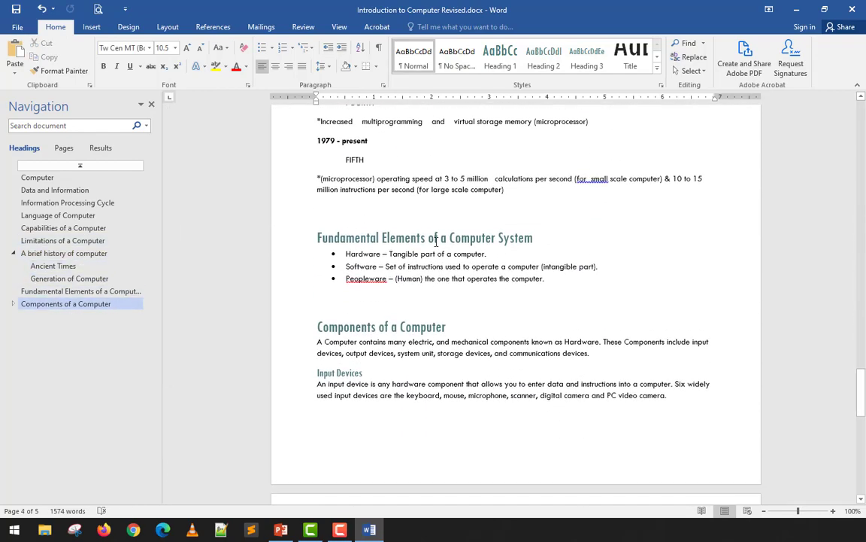
scroll(435, 242, down, 8)
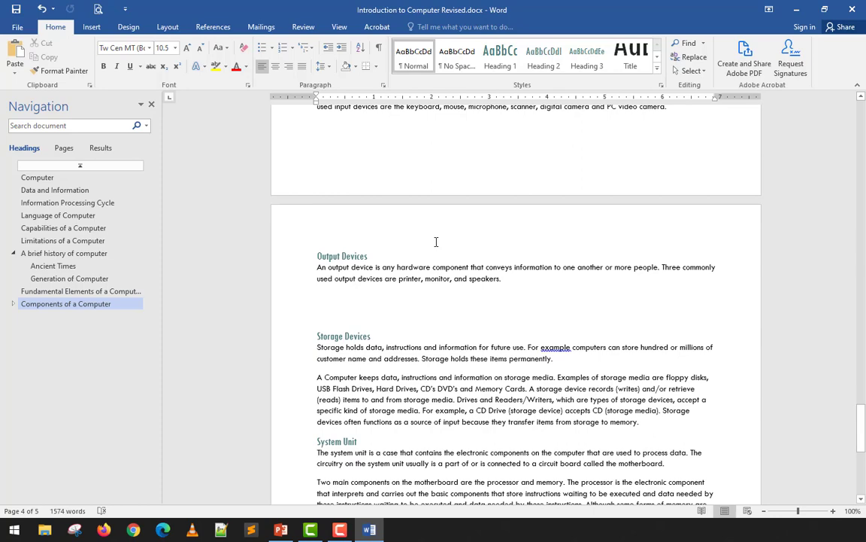
scroll(435, 242, up, 5)
Expand "Components of a Computer" in the heading outline and reorder its subsections as Storage Devices, Output Devices, System Unit, Input Devices
click(13, 303)
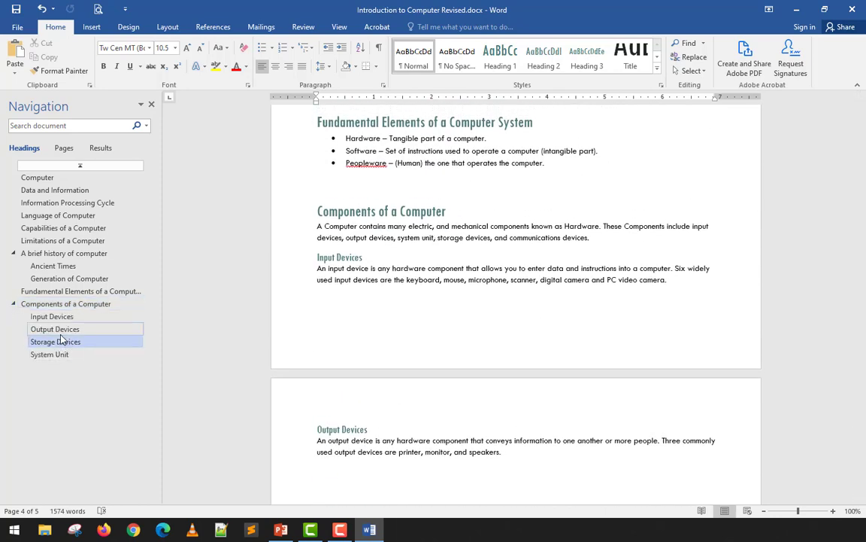
drag(62, 340, 58, 362)
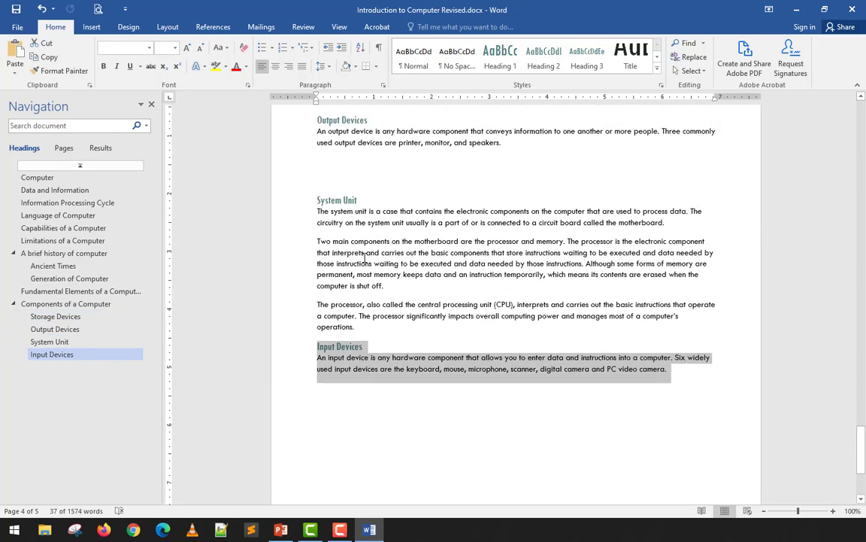
scroll(454, 295, up, 2)
click(464, 294)
scroll(464, 294, up, 9)
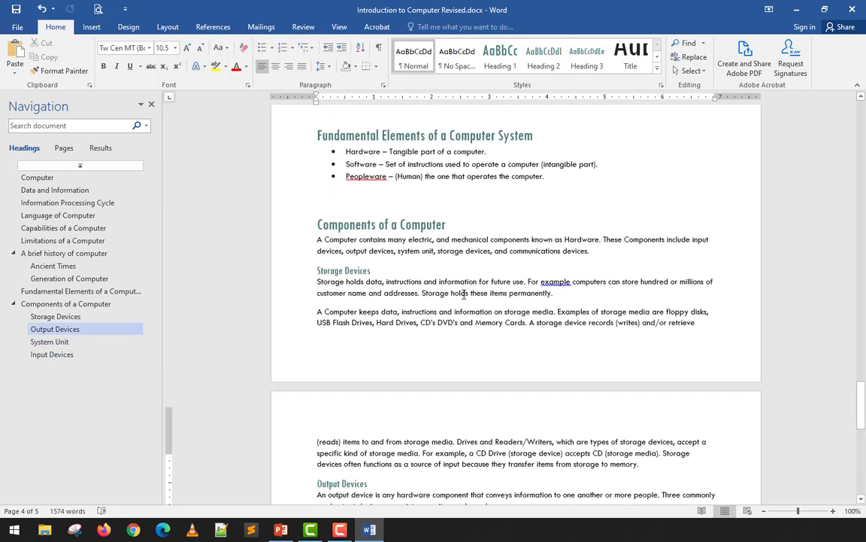
scroll(331, 271, down, 7)
click(343, 276)
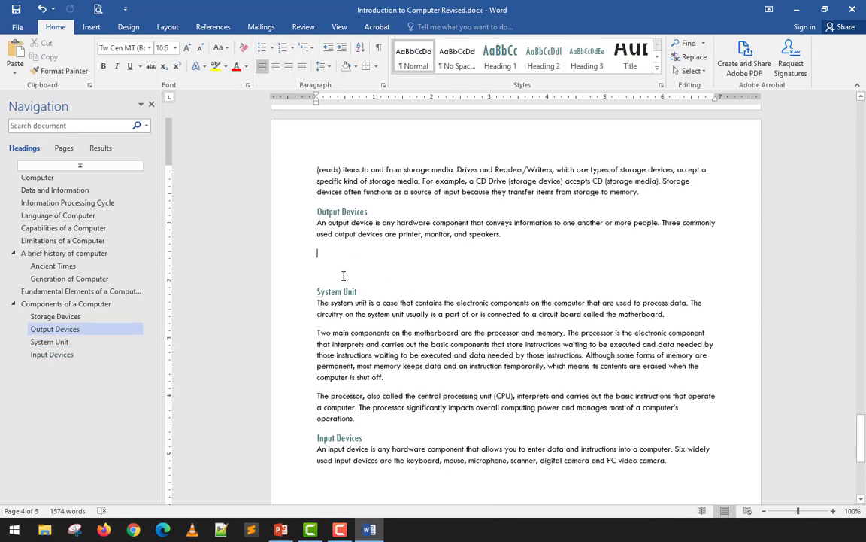
scroll(334, 262, down, 6)
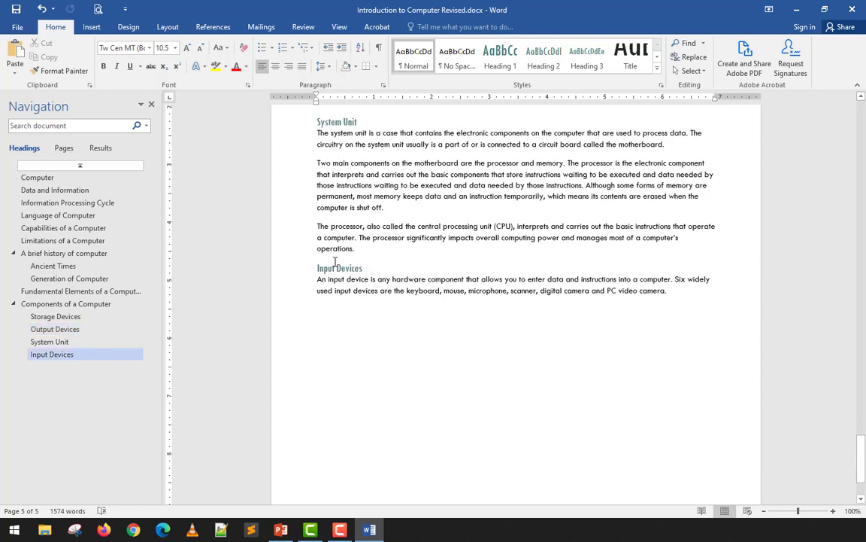
scroll(335, 262, up, 5)
scroll(335, 262, up, 1)
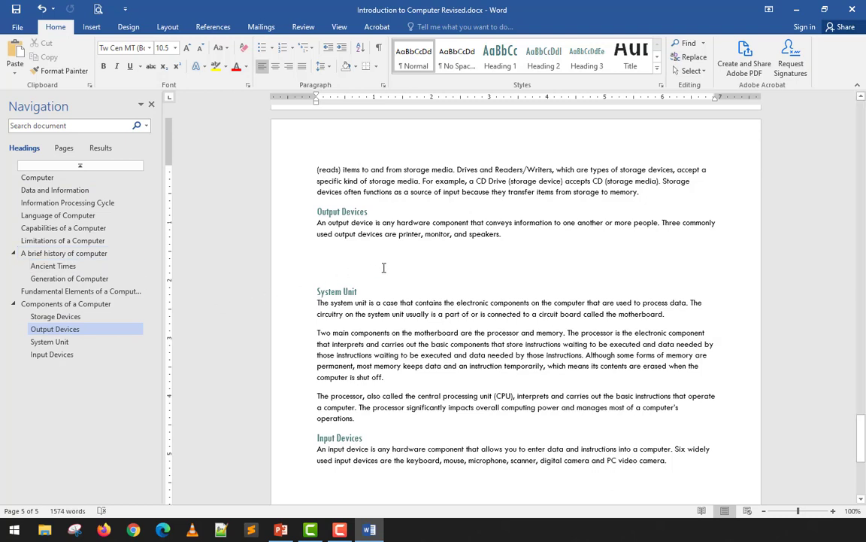
Apply the Normal style to the entire document, headings included
key(ctrl+a)
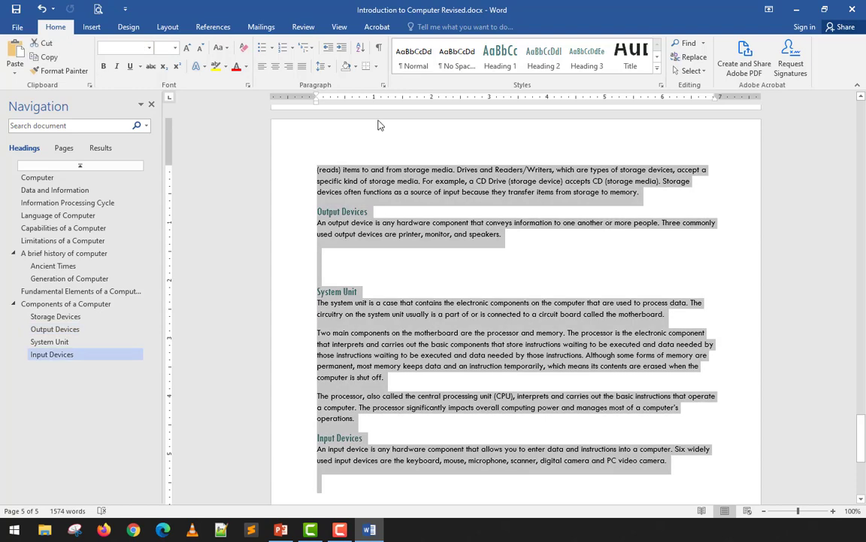
click(413, 60)
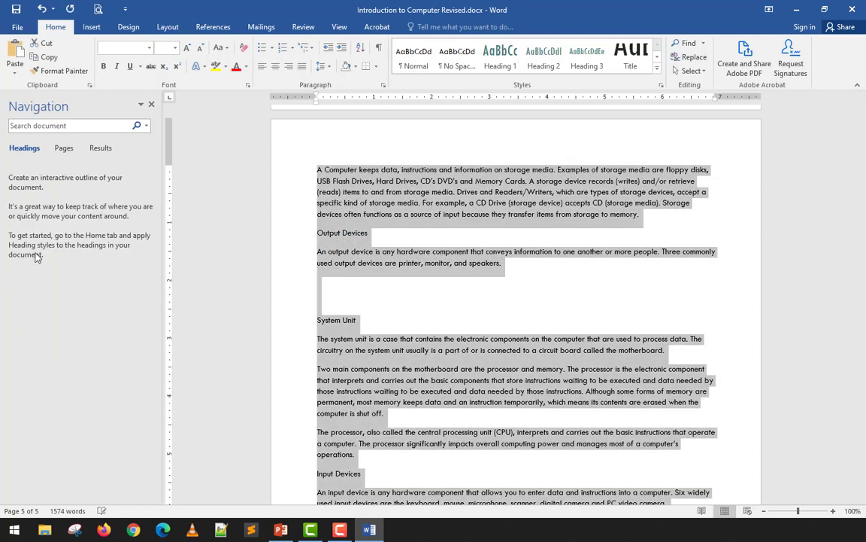
Clear all formatting from the entire document
click(416, 339)
key(ctrl+Home)
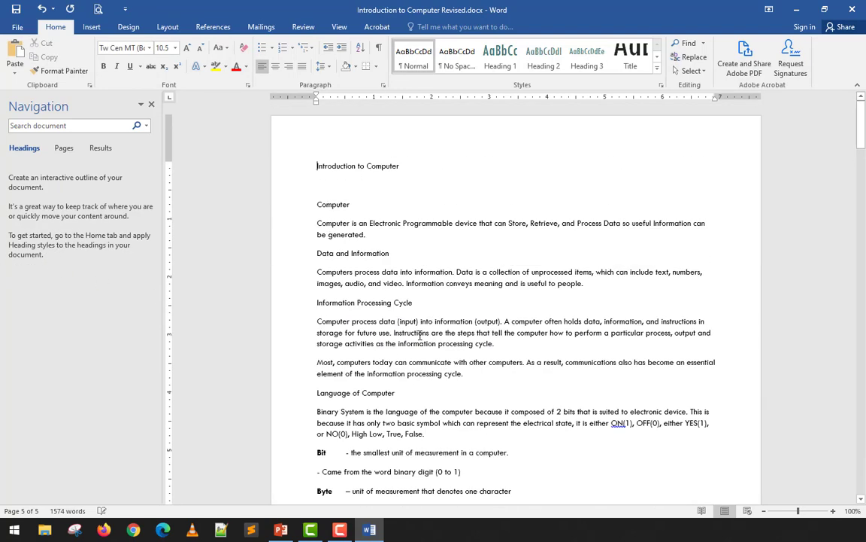
key(ctrl+a)
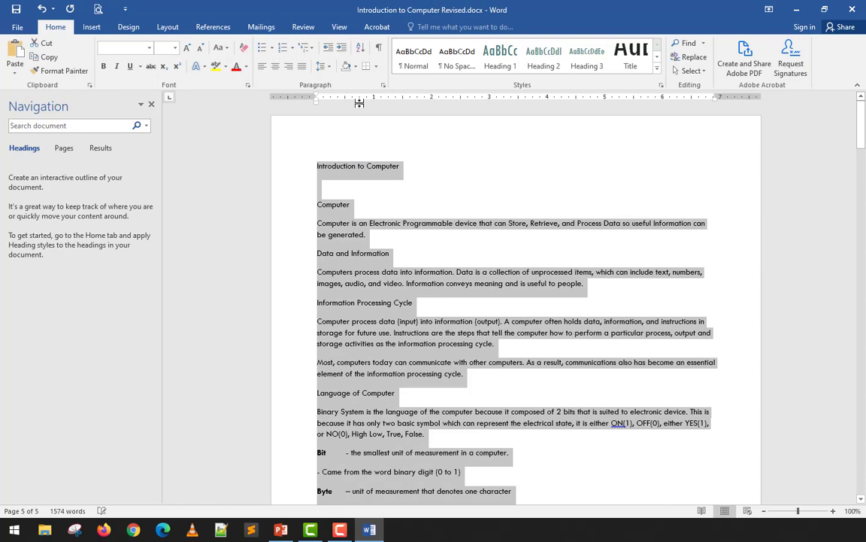
click(243, 48)
click(236, 176)
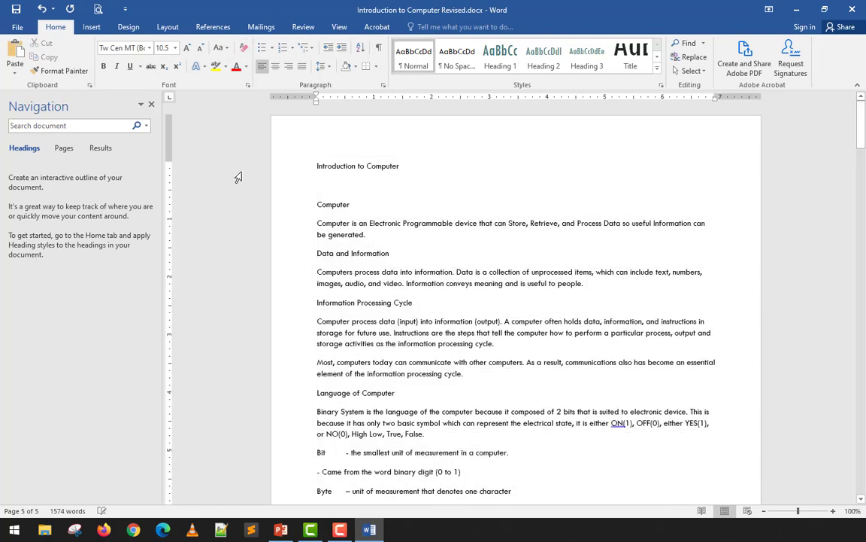
click(198, 205)
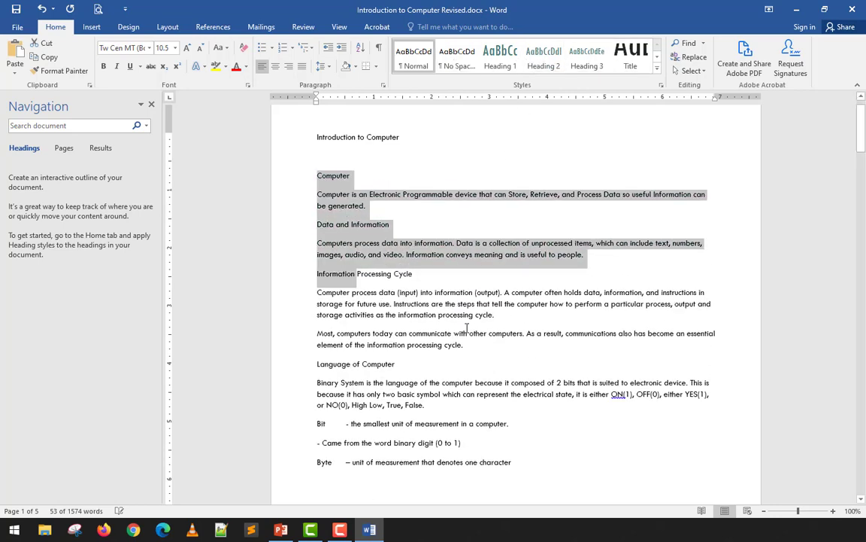
click(467, 328)
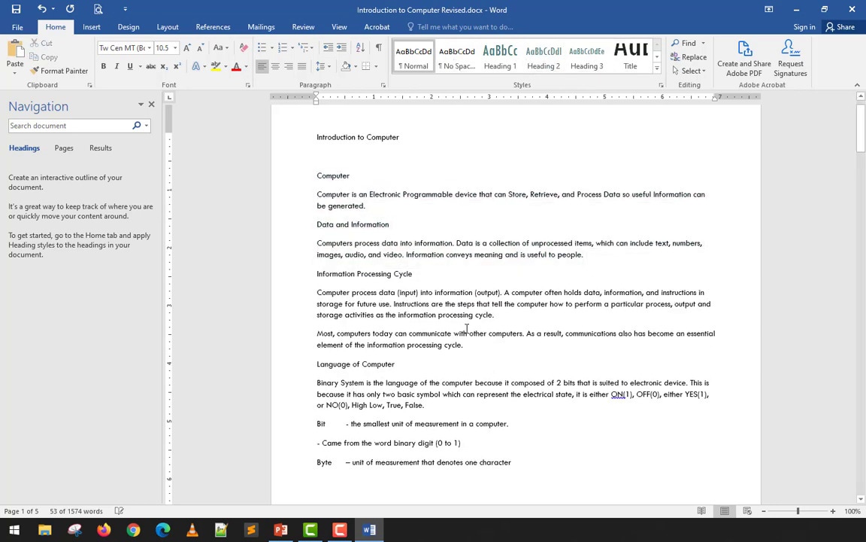
Undo the formatting removal and the Normal style application across the entire document to restore the title and heading styles
key(ctrl+a)
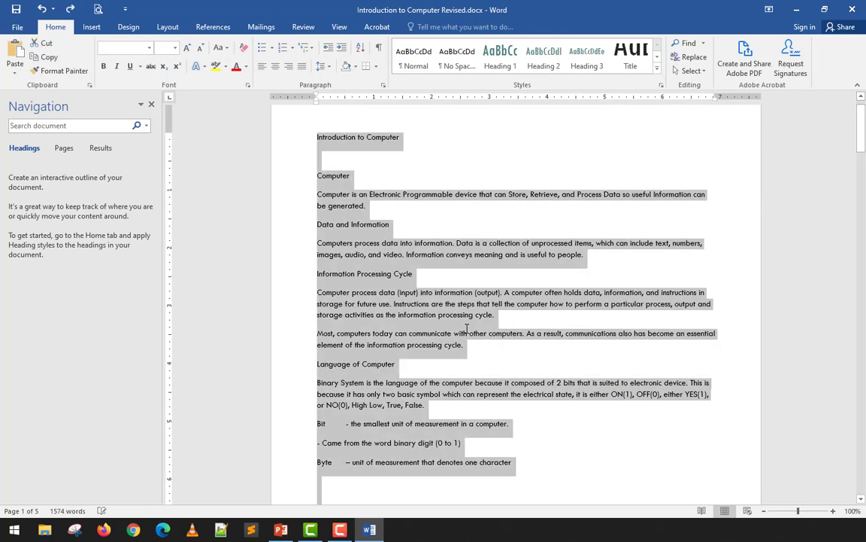
key(ctrl+z)
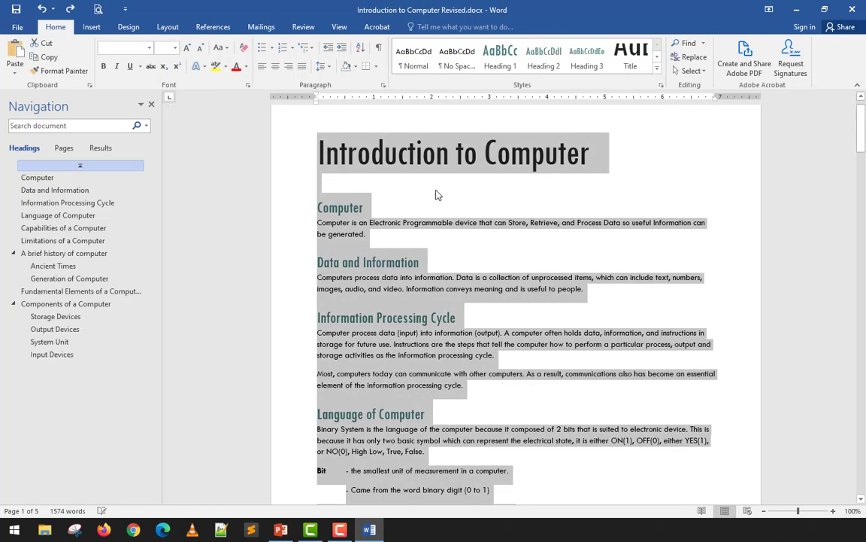
click(435, 195)
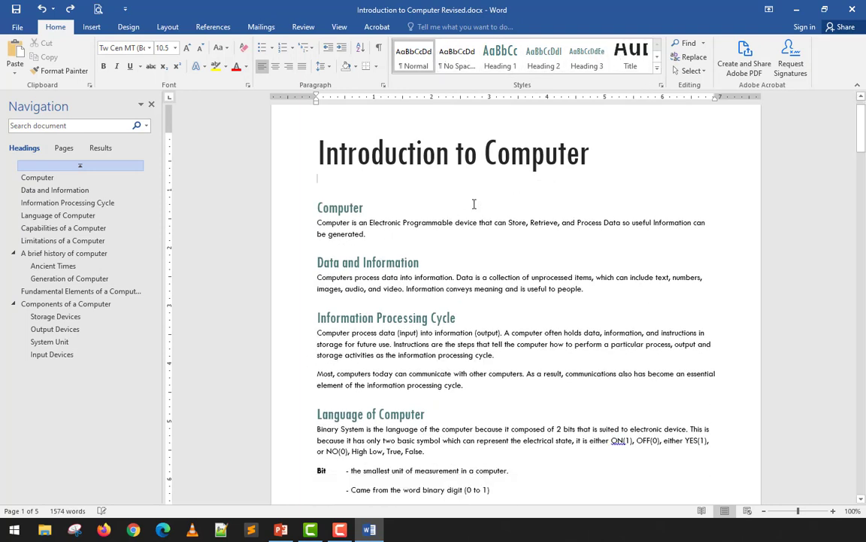
Check which styles are used by the "Computer" and "Data and Information" headings and by the body paragraph under "Computer"
double_click(318, 208)
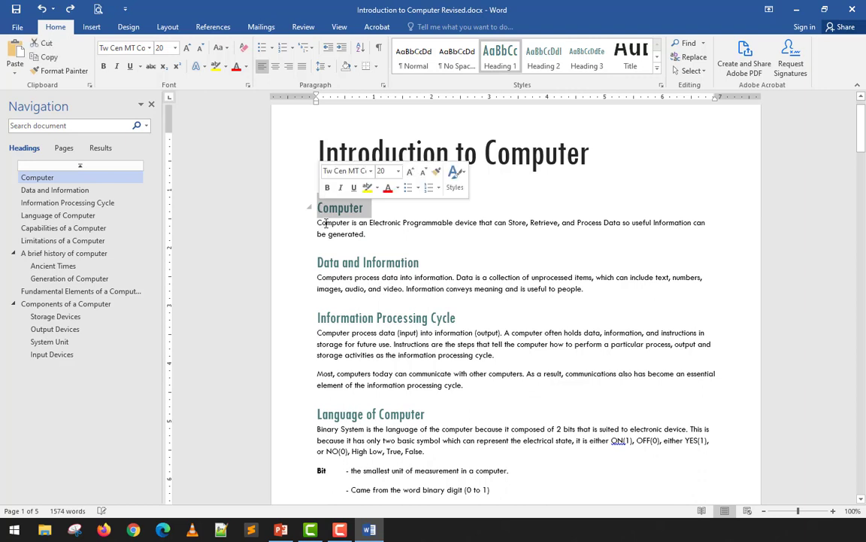
click(333, 265)
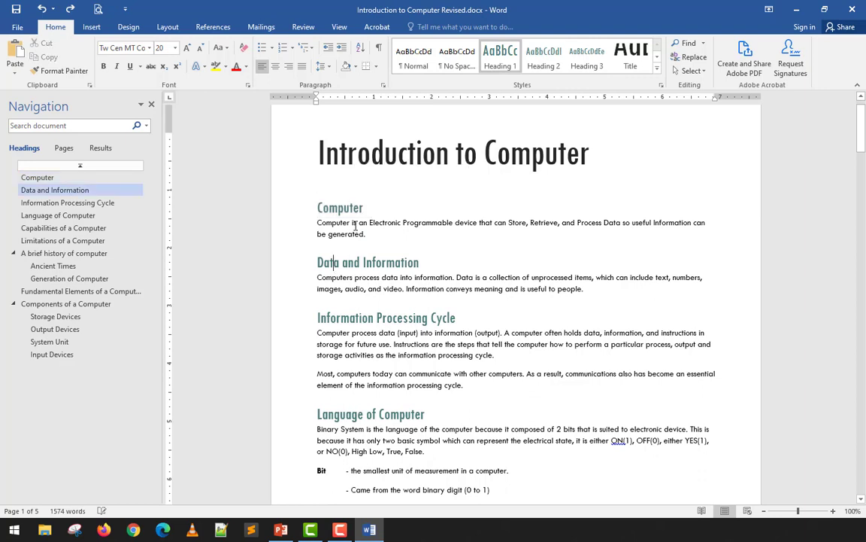
drag(372, 239, 334, 226)
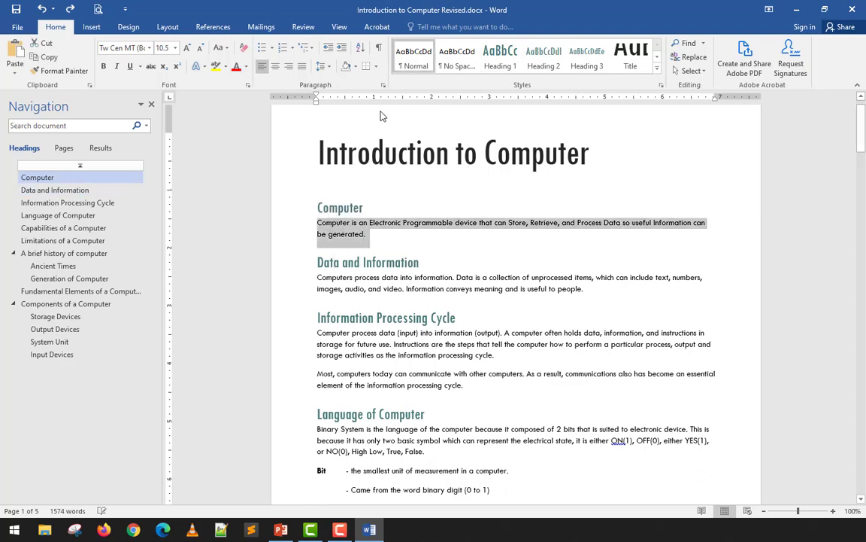
click(367, 350)
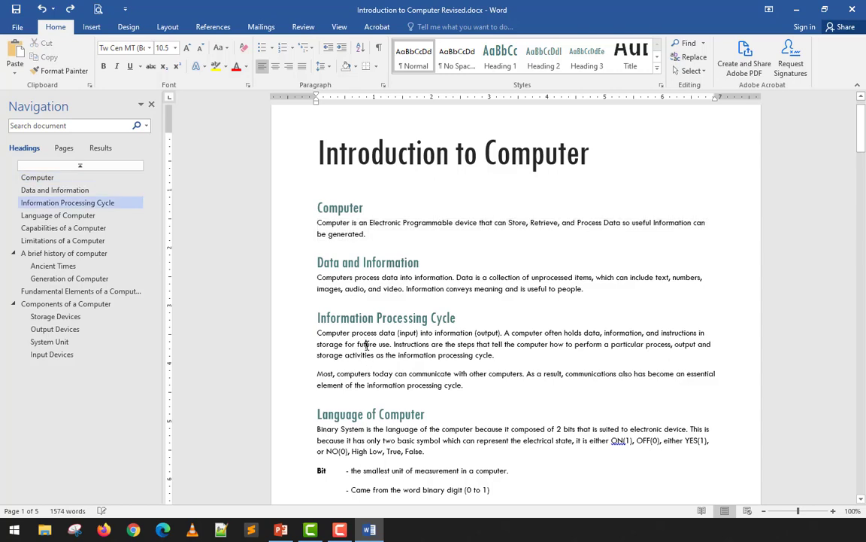
Examine the Normal style's modification settings and its font color choices, closing them without changes
right_click(414, 58)
click(425, 78)
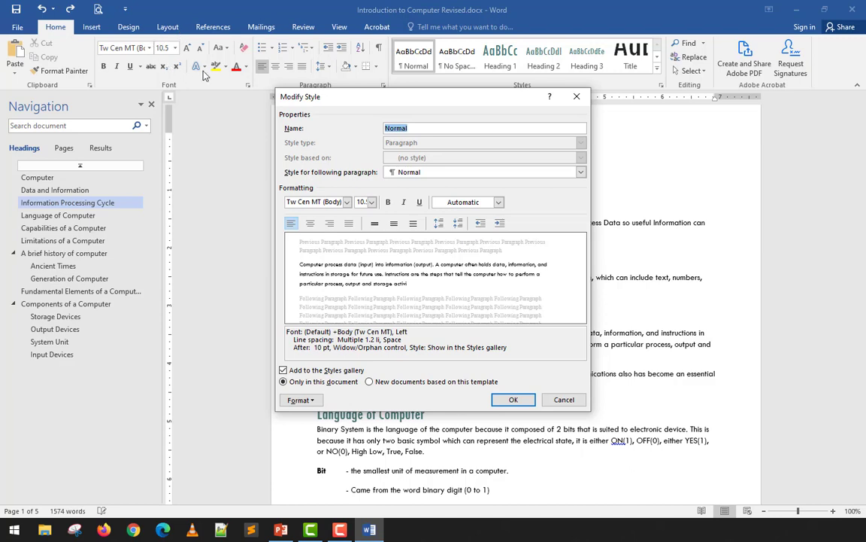
click(499, 202)
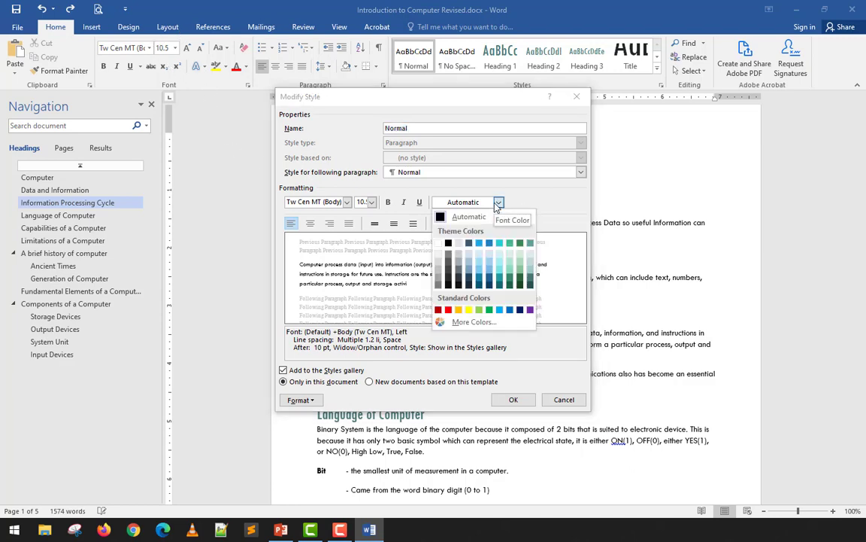
click(498, 203)
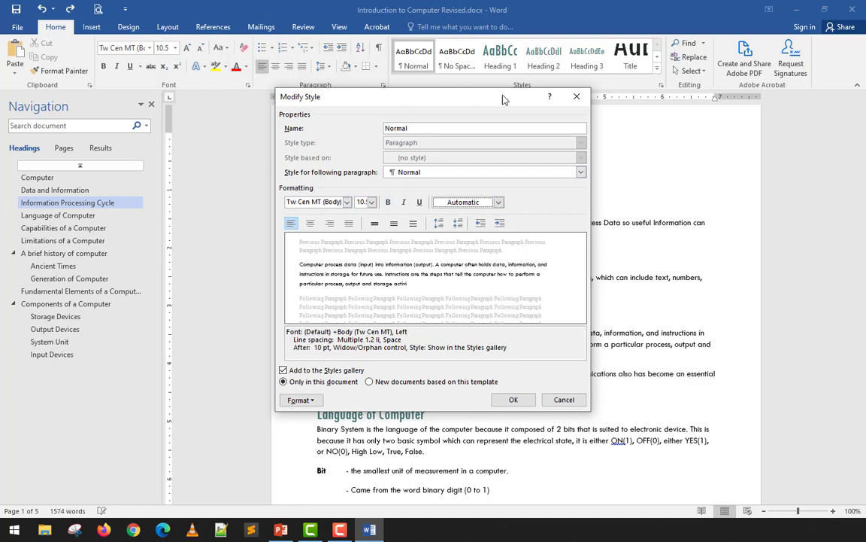
click(577, 96)
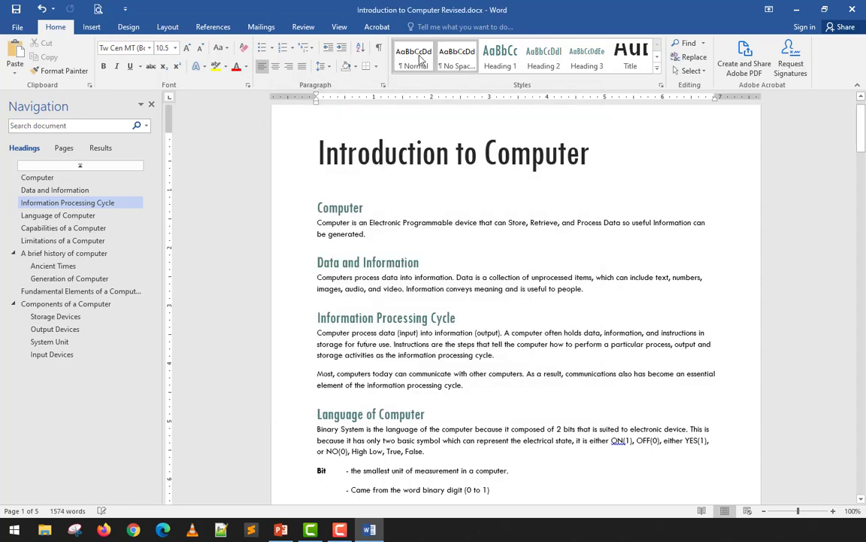